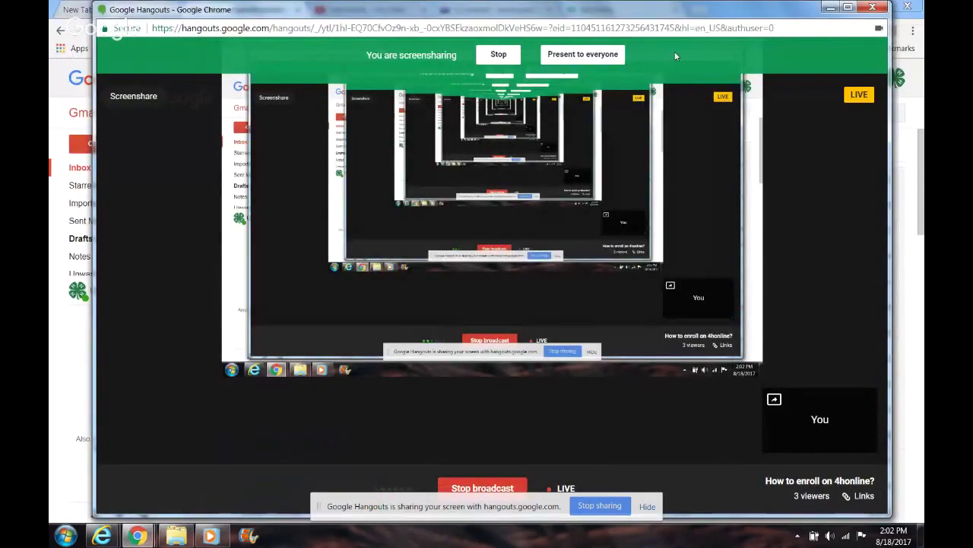
Step: Present the Hangouts screen share to everyone, minimize Hangouts, and return to the 4HOnline welcome page
left_click(582, 55)
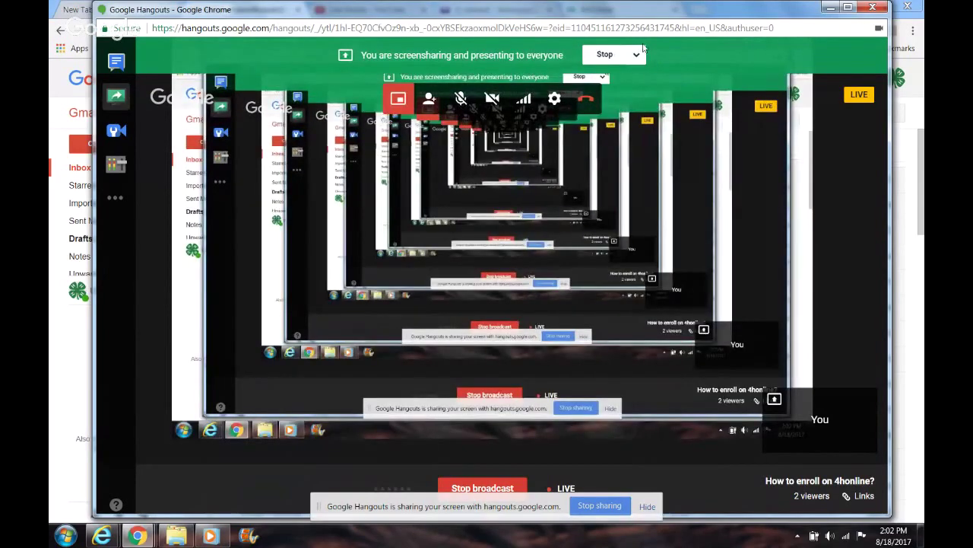
left_click(831, 7)
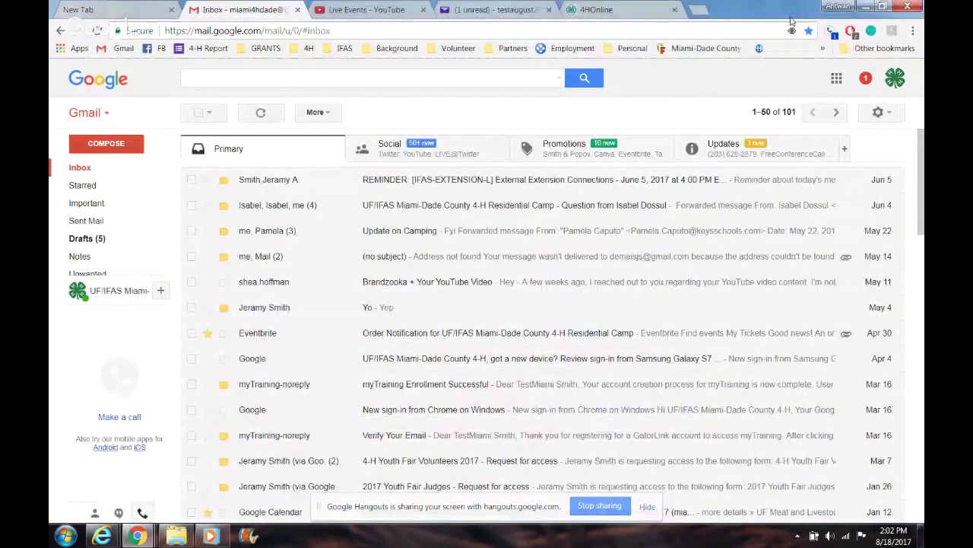
left_click(633, 9)
Step: On the 4HOnline login form, choose 'I need to setup a profile'
left_click_drag(920, 221, 912, 257)
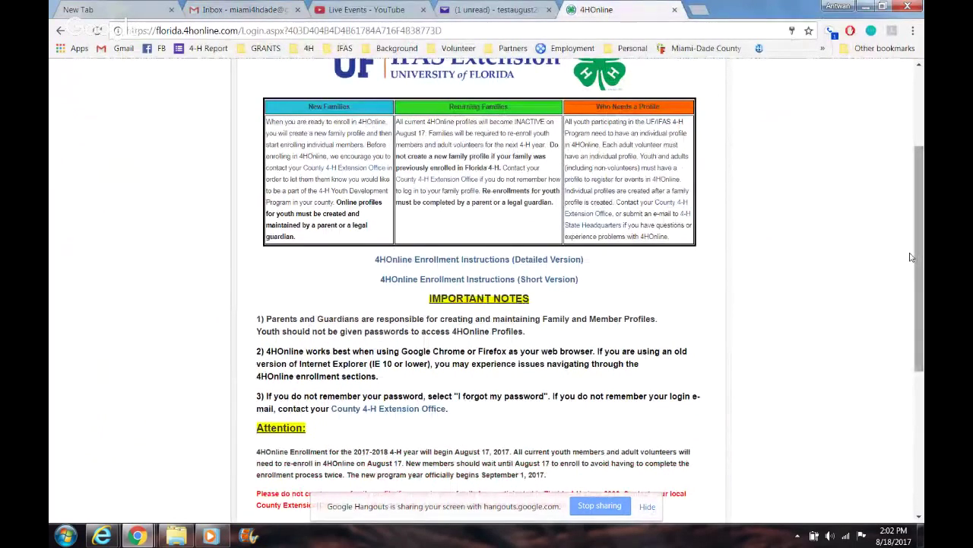
scroll(911, 257, "up", 2)
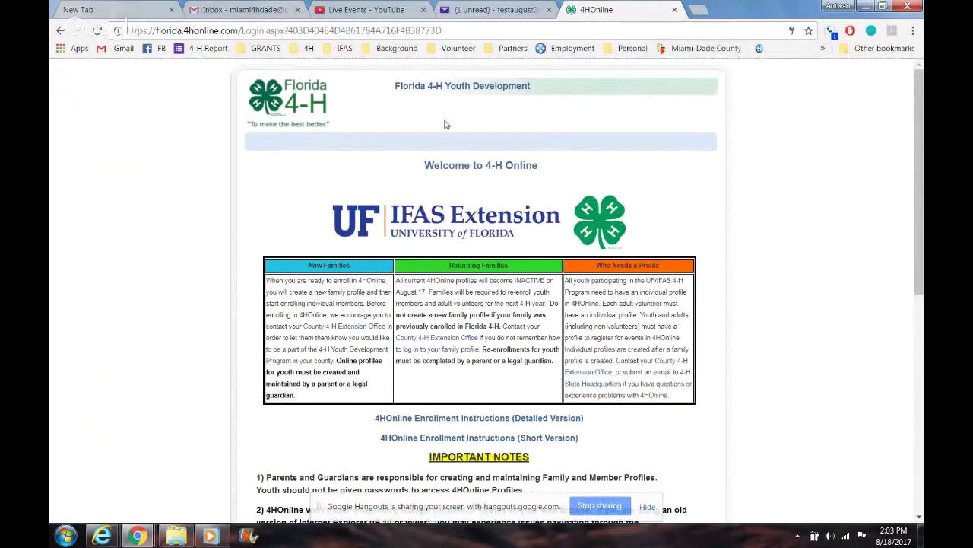
left_click_drag(922, 129, 920, 236)
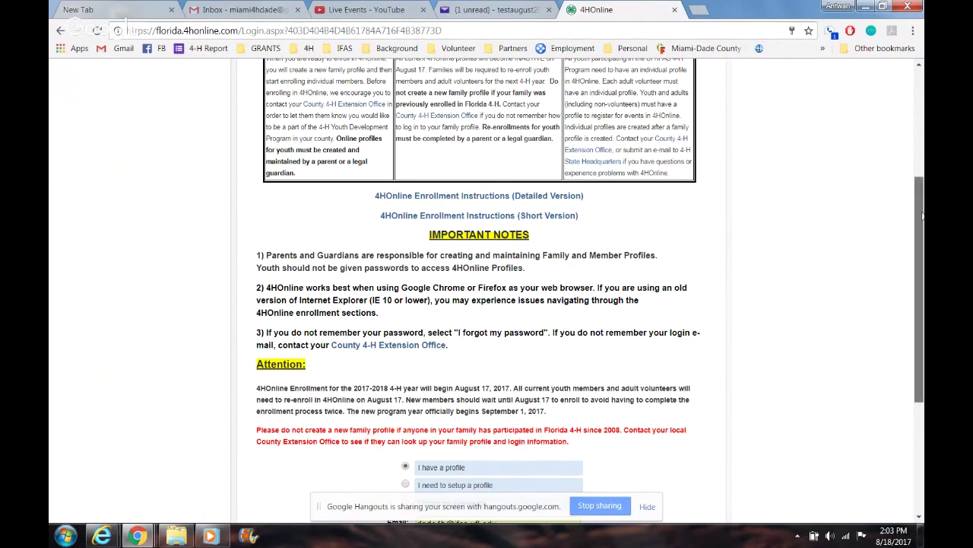
scroll(921, 228, "down", 1)
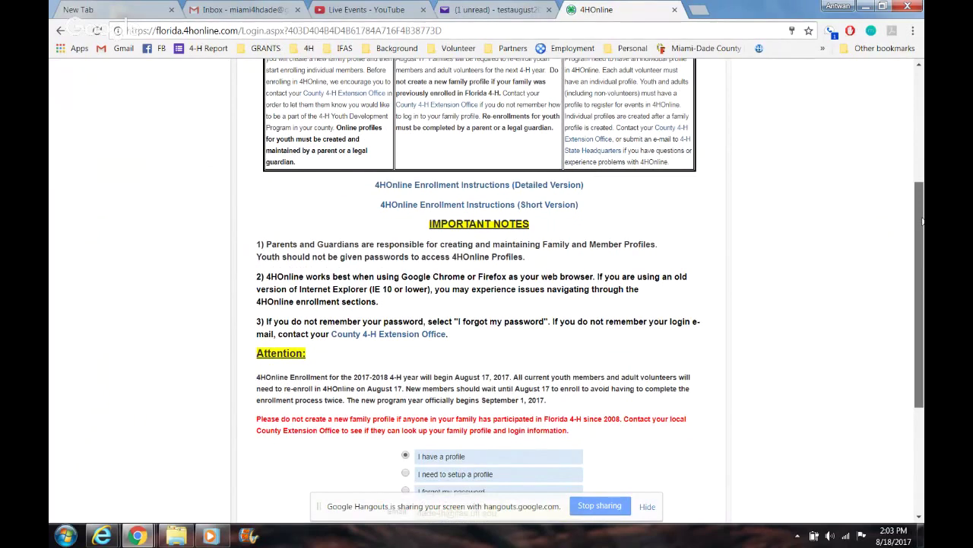
left_click_drag(922, 221, 923, 279)
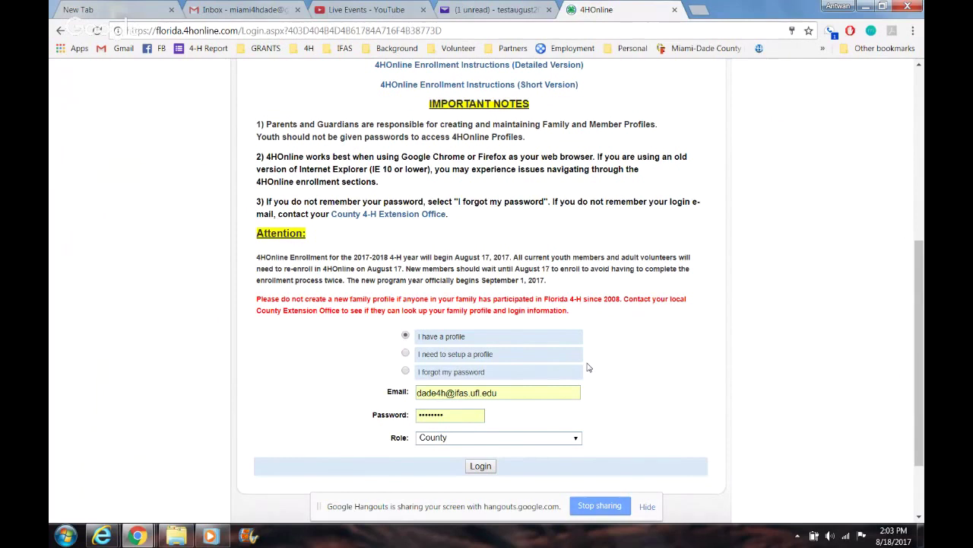
left_click(406, 353)
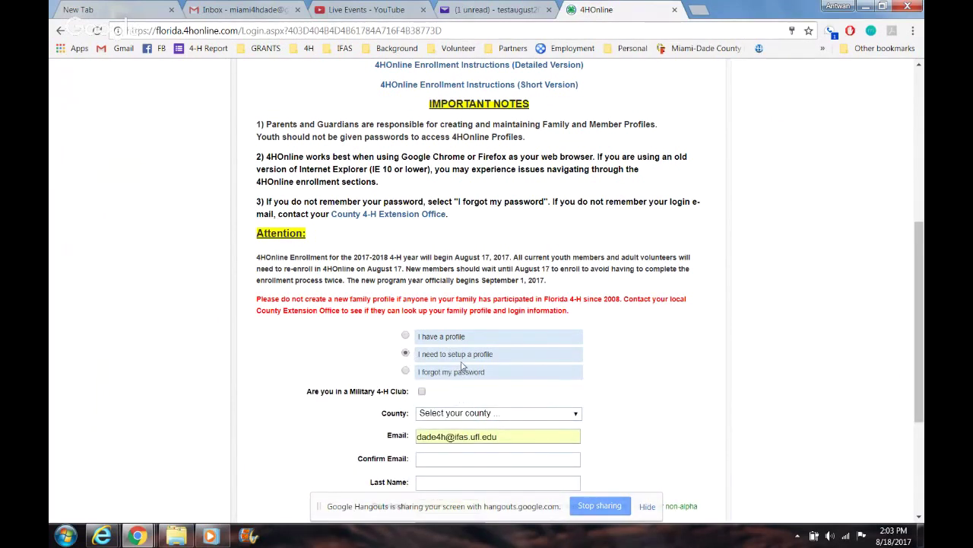
Step: Select Miami-dade as the county and replace the e-mail with a new address
left_click(553, 418)
left_click_drag(573, 227, 575, 318)
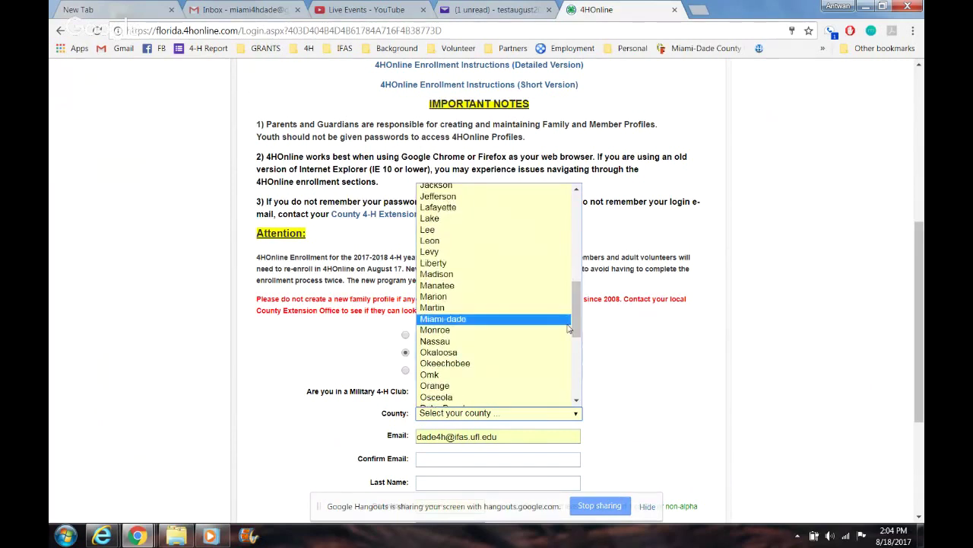
left_click(481, 320)
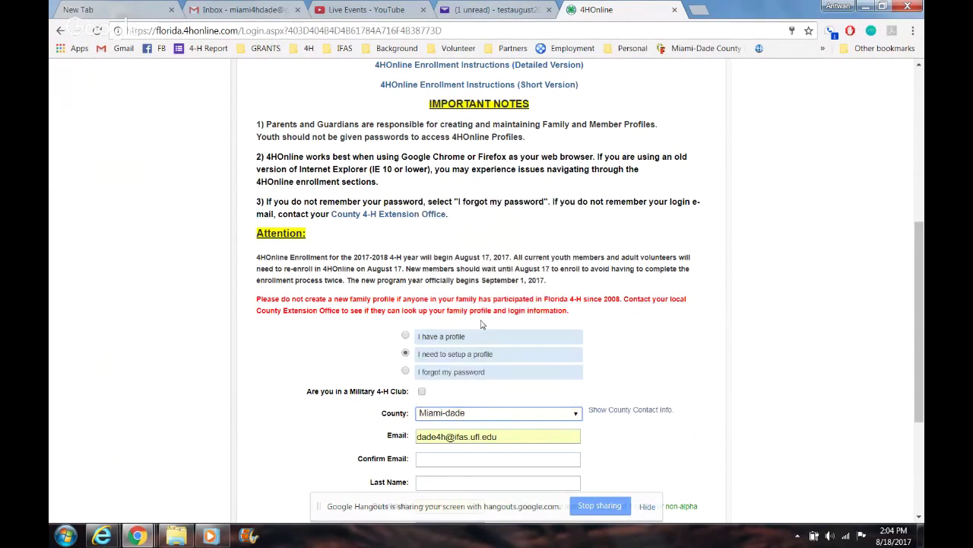
triple_click(496, 438)
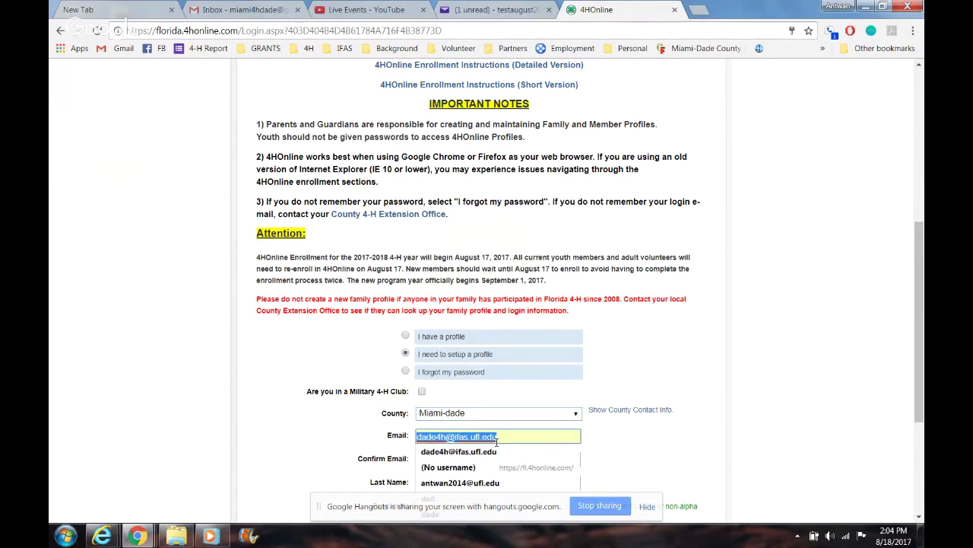
key("BackSpace")
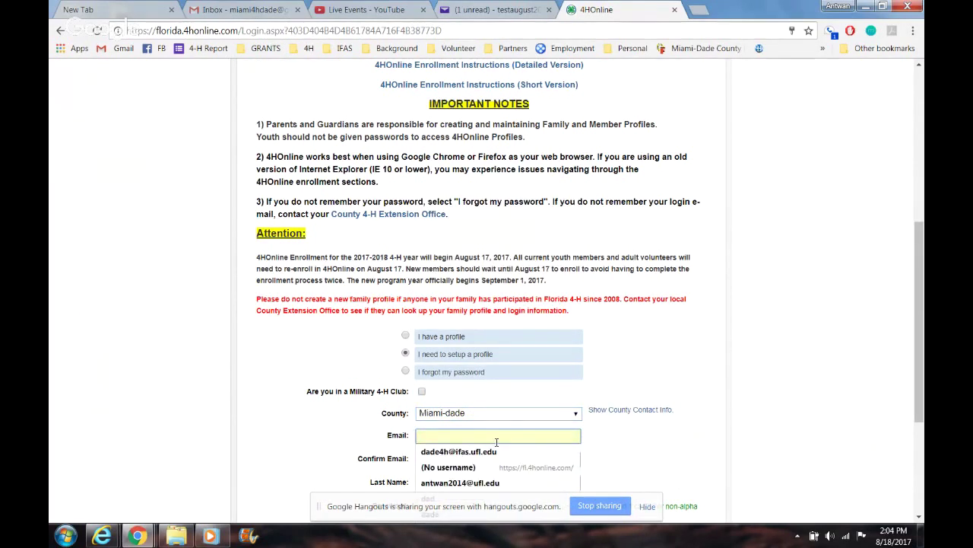
key("Tab")
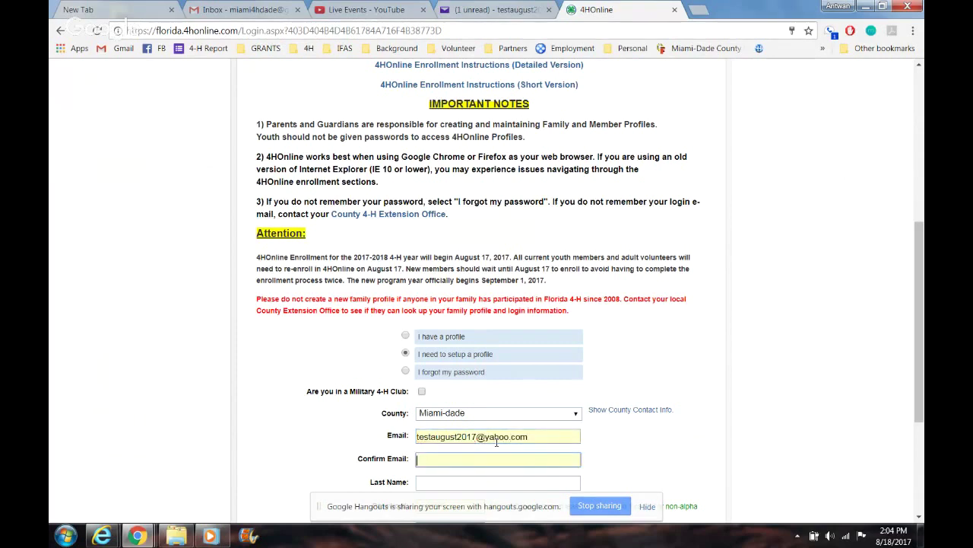
Step: Enter the family's last name and a confirmed password, keep the Family role, and create the login
key("Tab")
left_click_drag(920, 245, 919, 292)
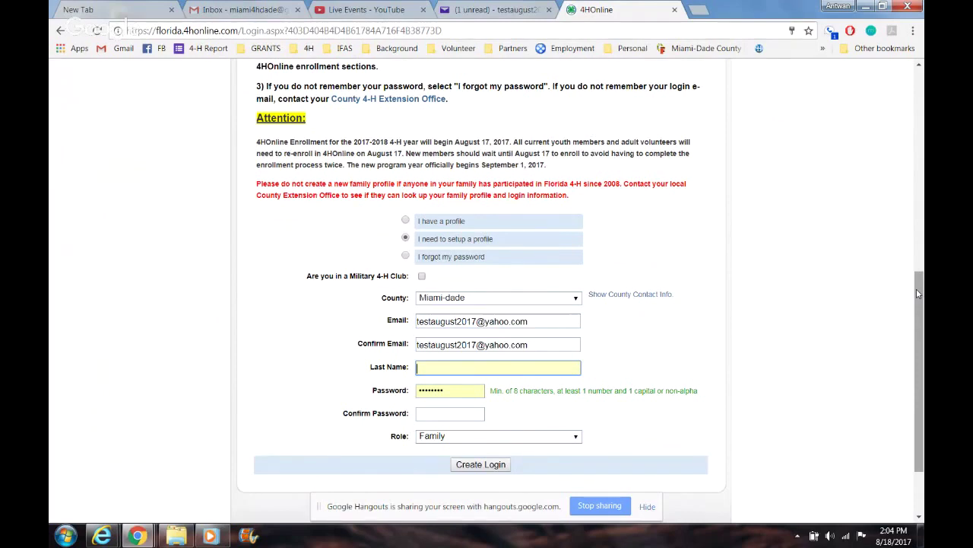
type("Smith")
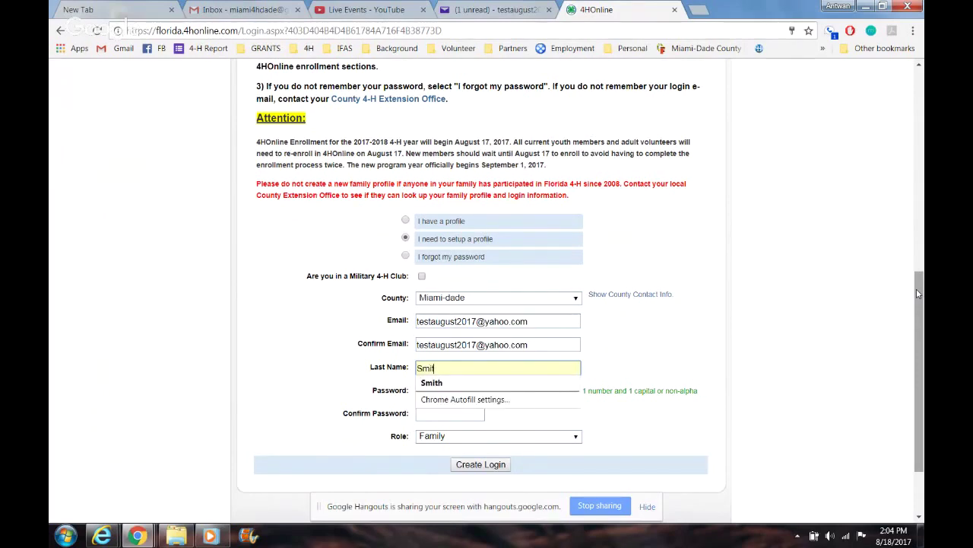
key("Tab")
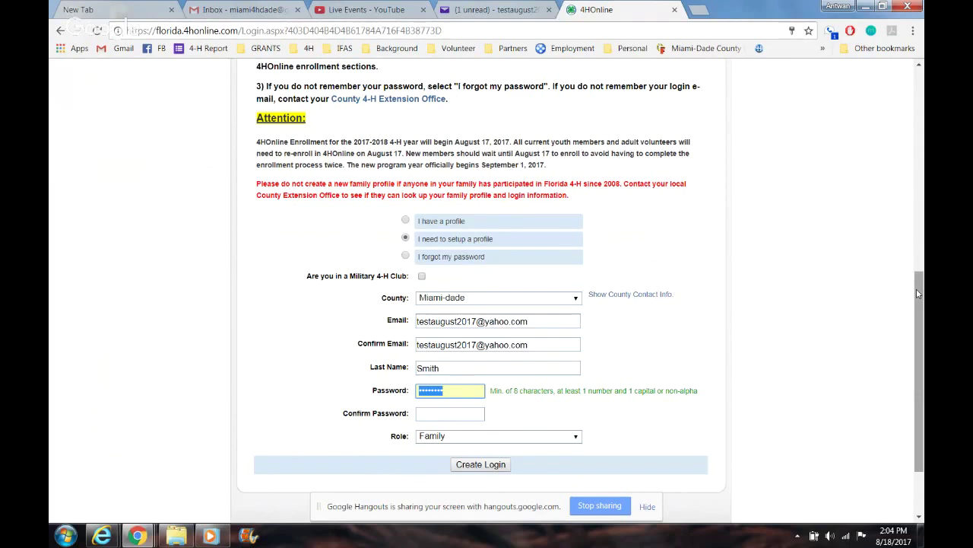
key("BackSpace")
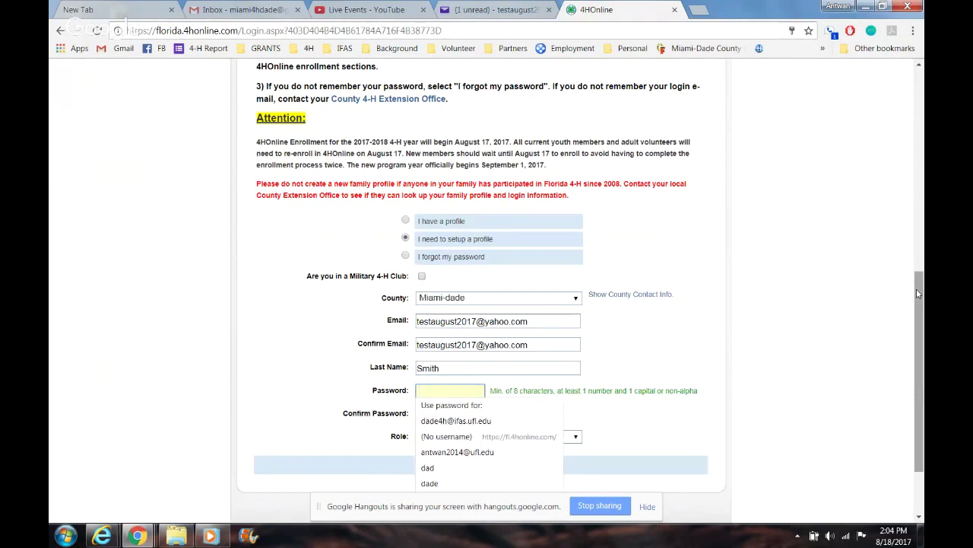
type("test")
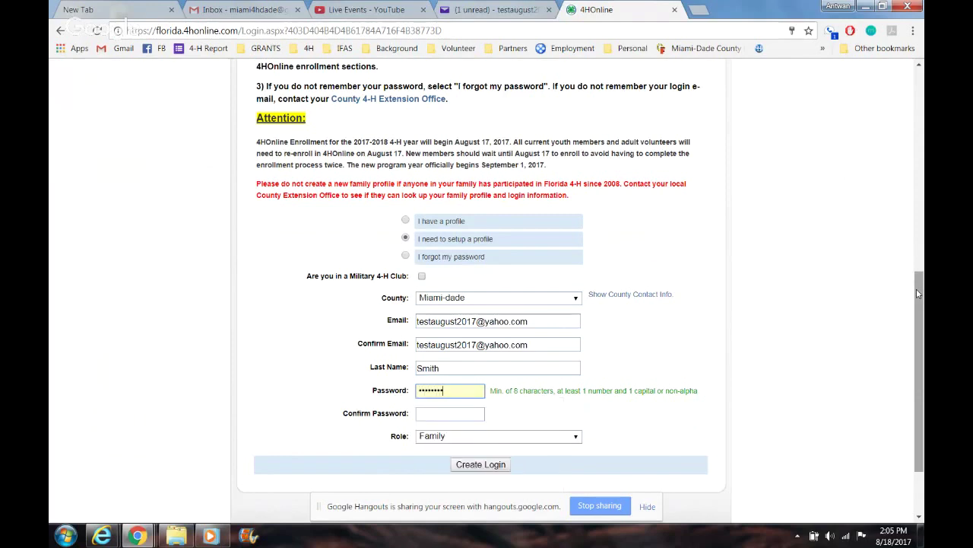
key("BackSpace")
key("BackSpace")
key("BackSpace")
key("BackSpace")
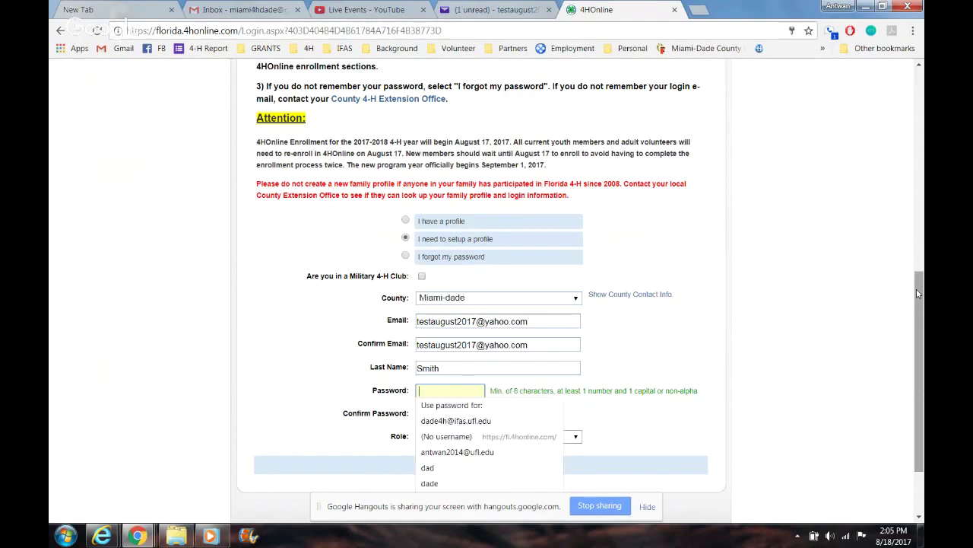
type("•••••••••••")
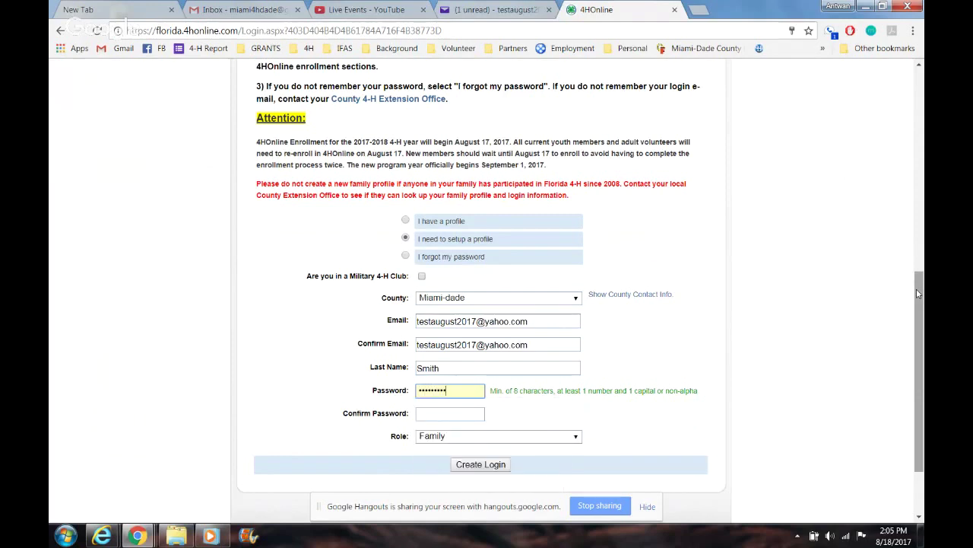
key("Tab")
type("•••••••••••")
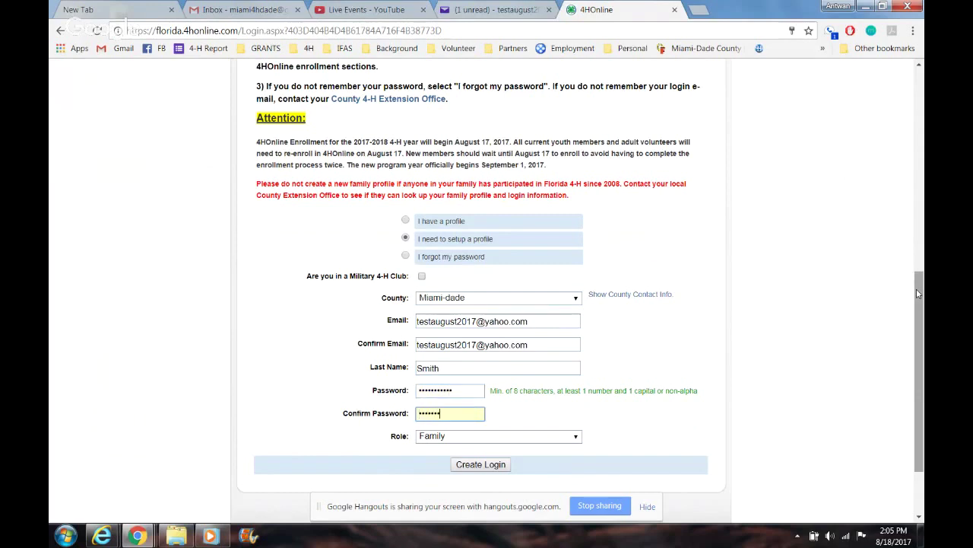
type("•")
left_click(530, 437)
left_click(530, 438)
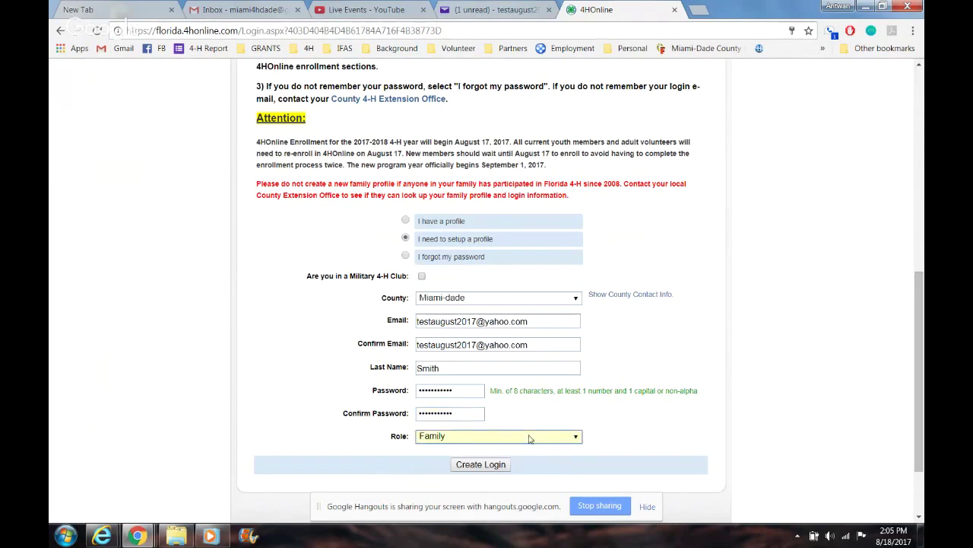
left_click(480, 470)
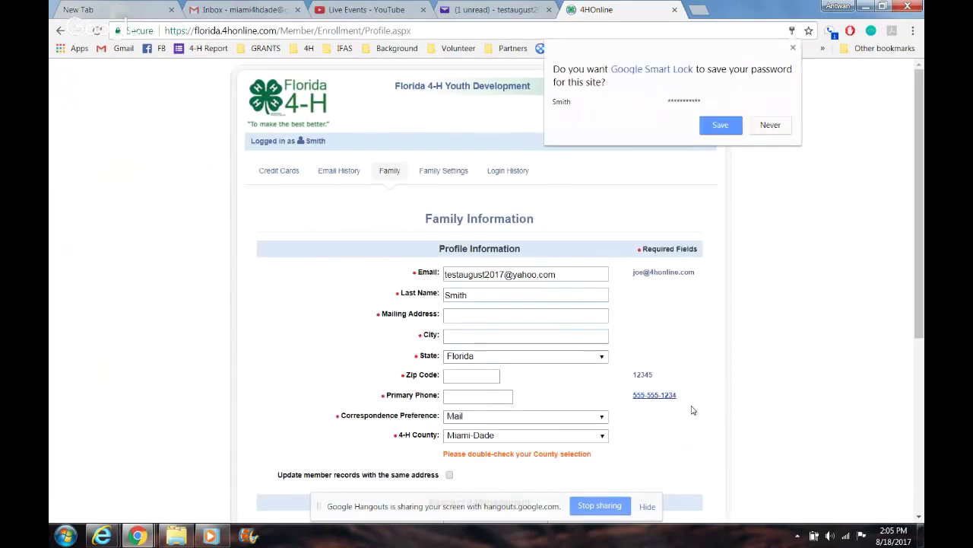
Step: Save the new login's password in the browser and go to the Mailing Address field
left_click(721, 125)
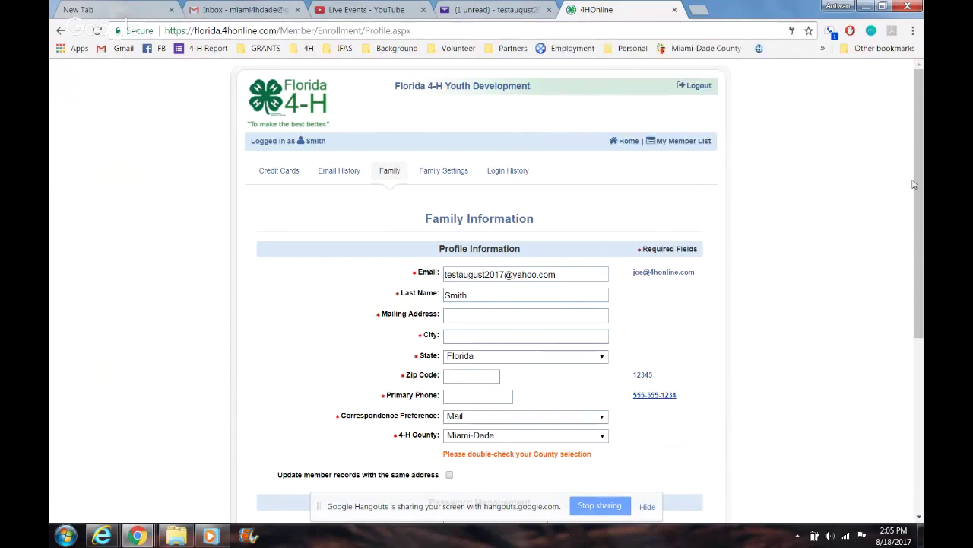
left_click_drag(919, 186, 921, 257)
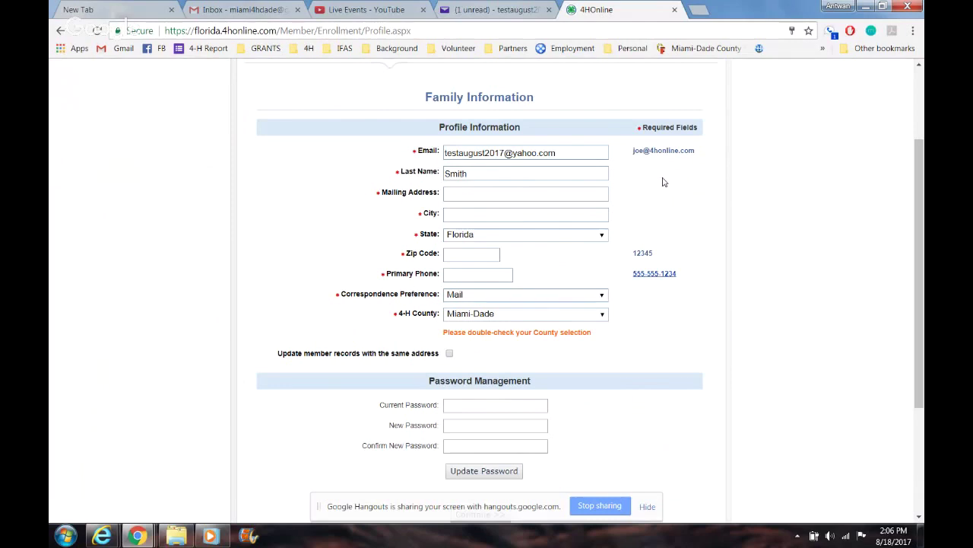
left_click(605, 193)
Step: Fill in the family's mailing address, city, zip and phone from the saved autofill entry
left_click(576, 195)
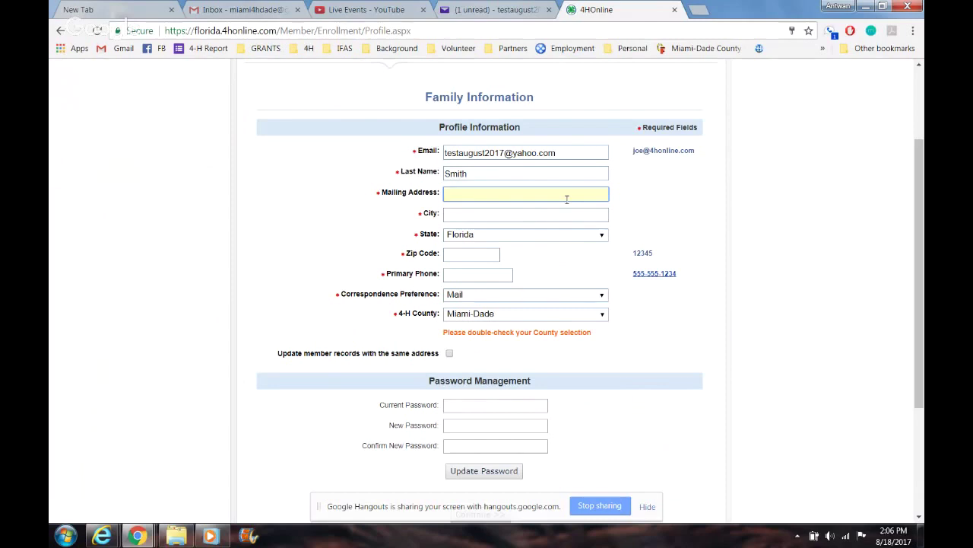
type("401")
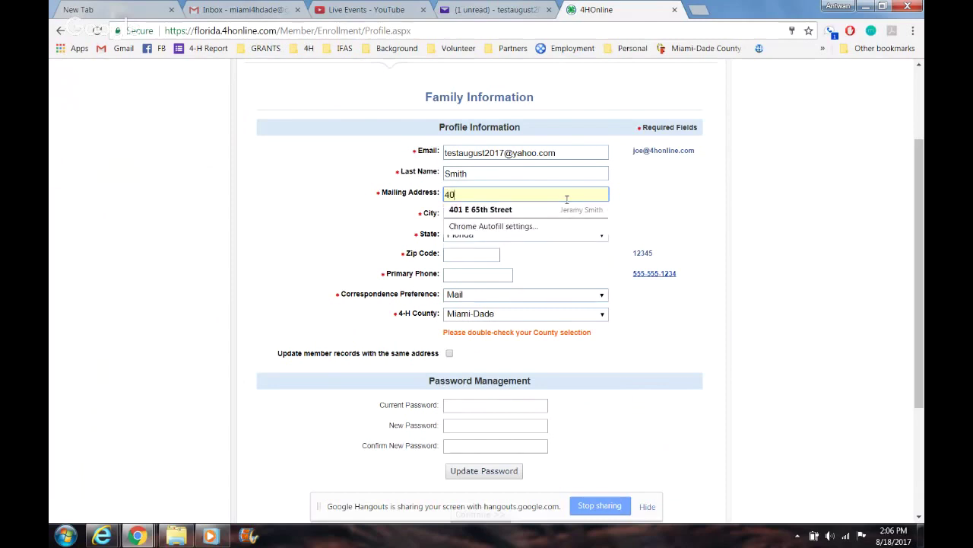
left_click(528, 212)
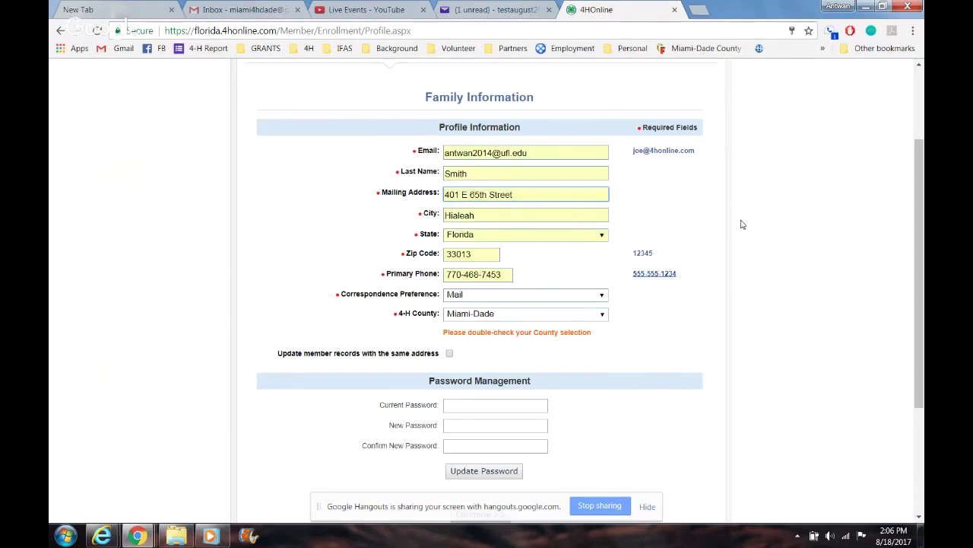
left_click_drag(921, 237, 921, 284)
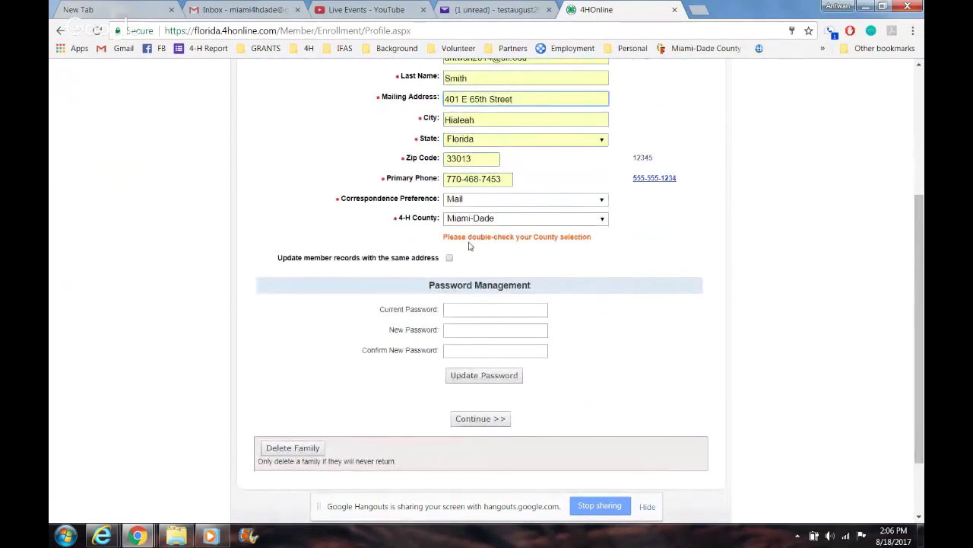
Step: Set correspondence to Email, apply the address to all member records, and continue
left_click(491, 204)
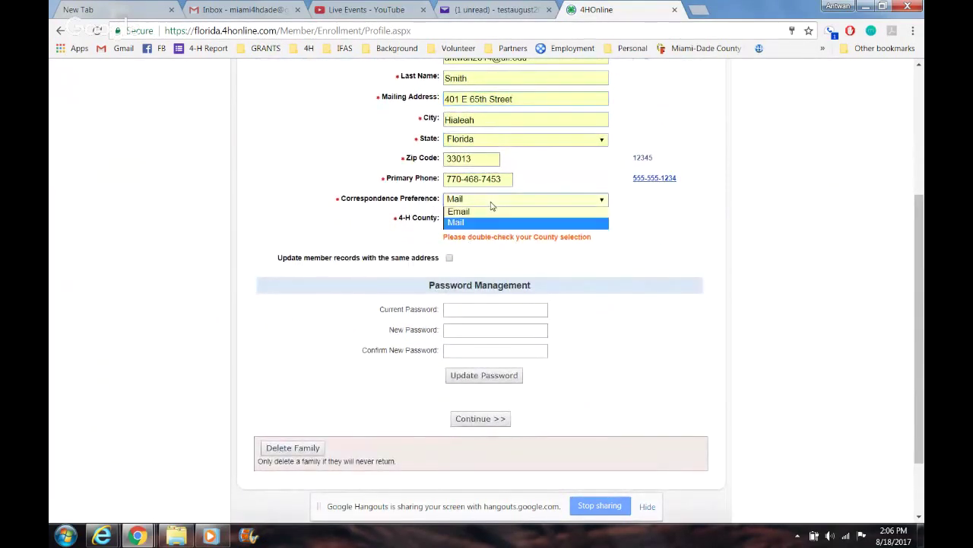
left_click(505, 213)
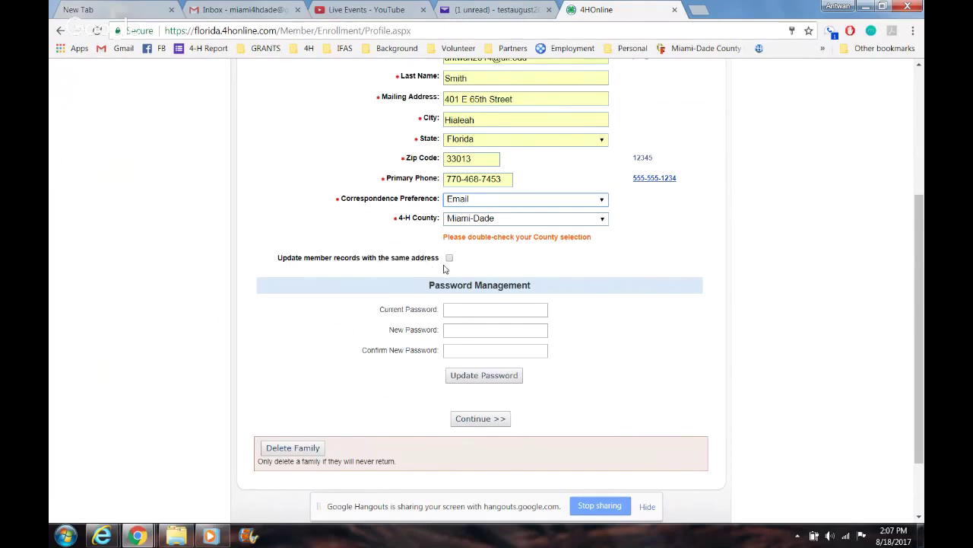
left_click(450, 258)
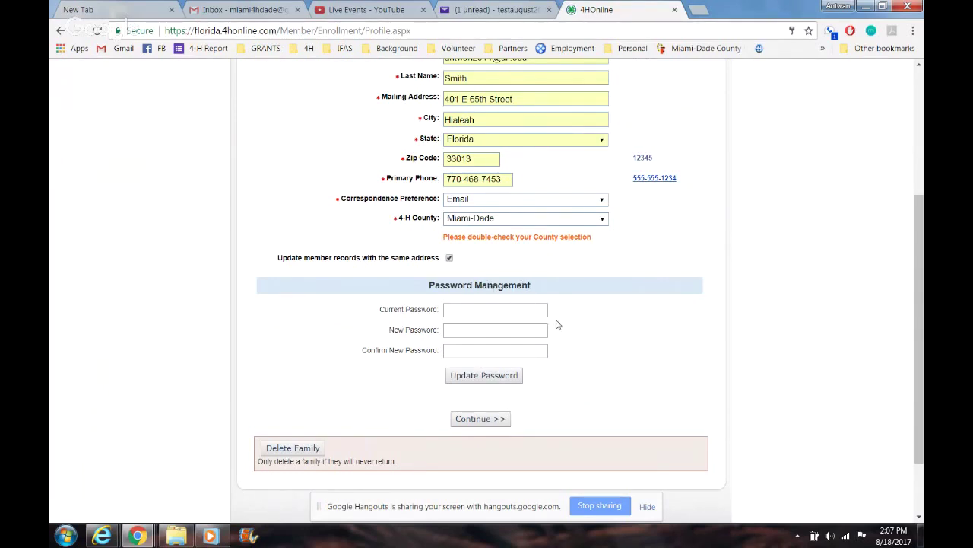
scroll(837, 373, "down", 2)
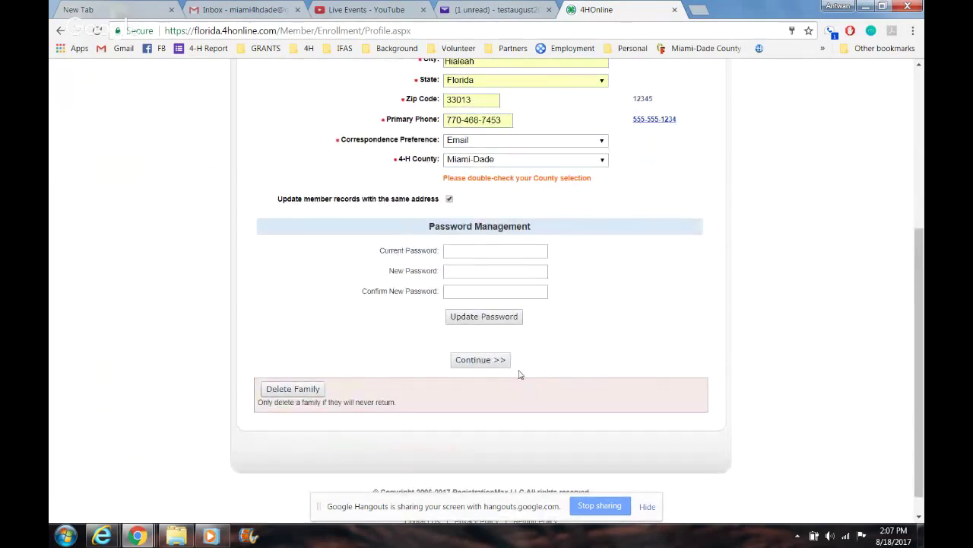
left_click(479, 365)
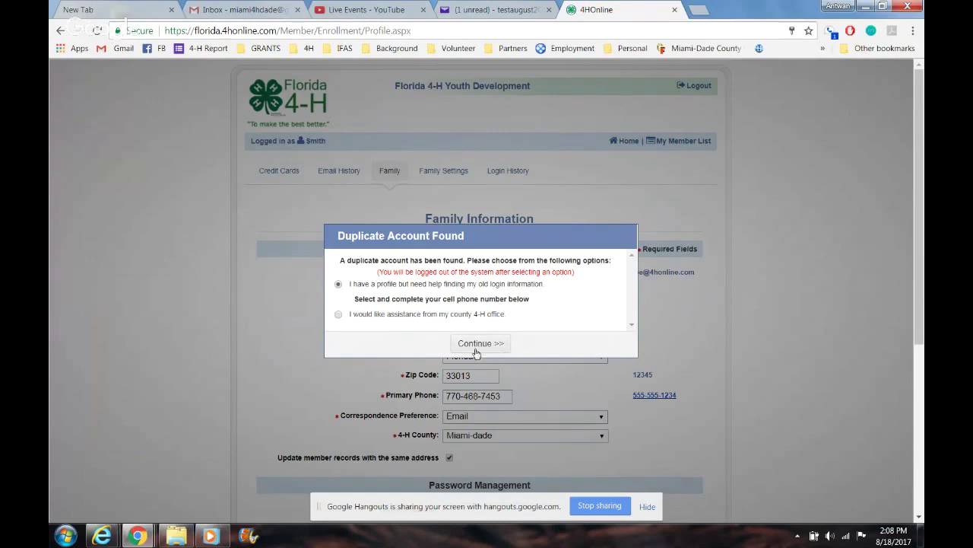
Step: Go back to the family profile form and replace the mailing address with a new street address
left_click(59, 32)
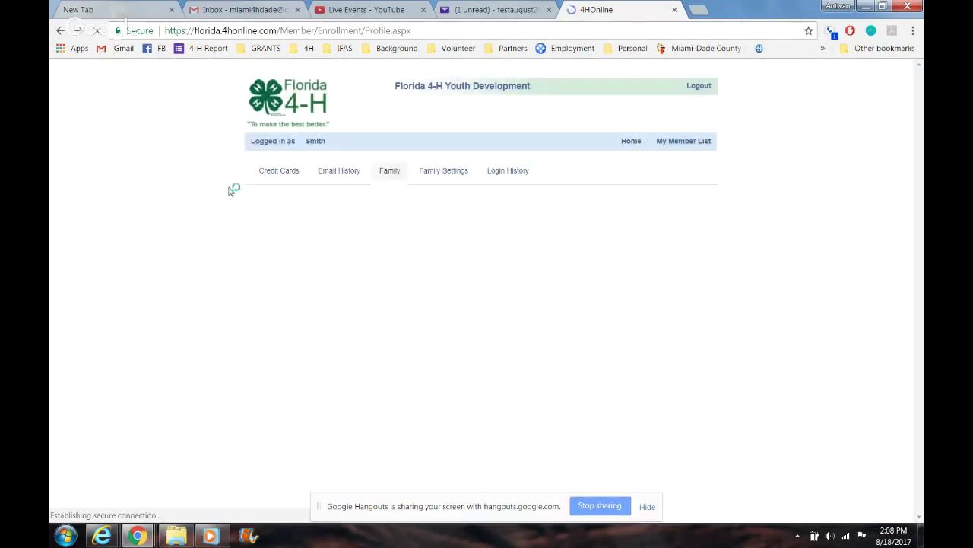
left_click_drag(918, 304, 923, 175)
triple_click(558, 257)
key("BackSpace")
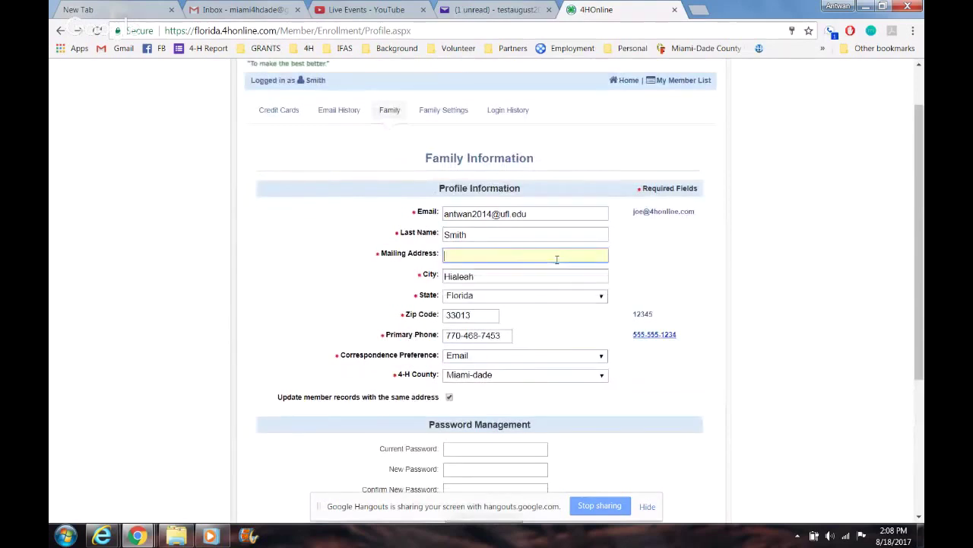
type("888 HelpMe Drive")
key("Tab")
key("Tab")
key("Tab")
key("Tab")
key("Tab")
key("Tab")
key("Tab")
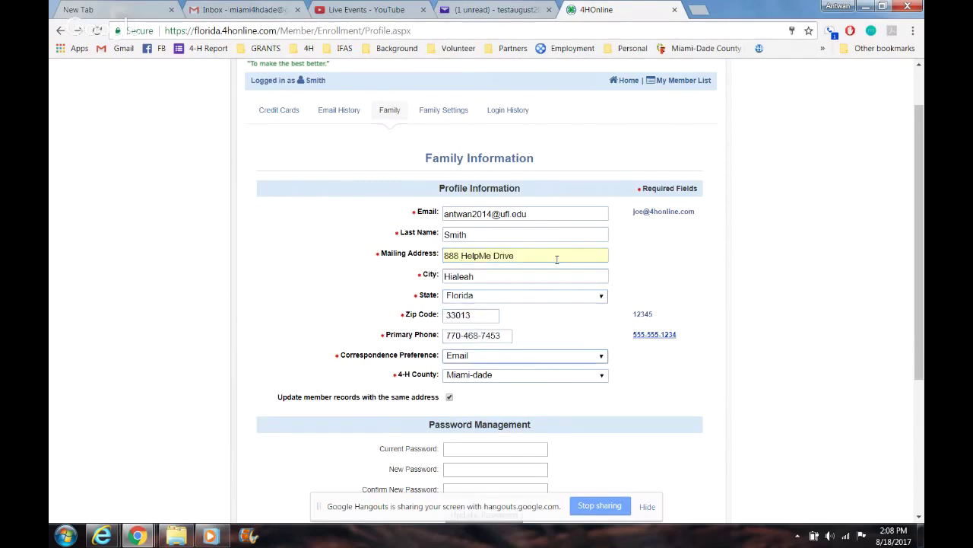
left_click_drag(912, 280, 917, 357)
Step: Resubmit, then swap the already-registered e-mail for a different address and submit again
left_click(476, 426)
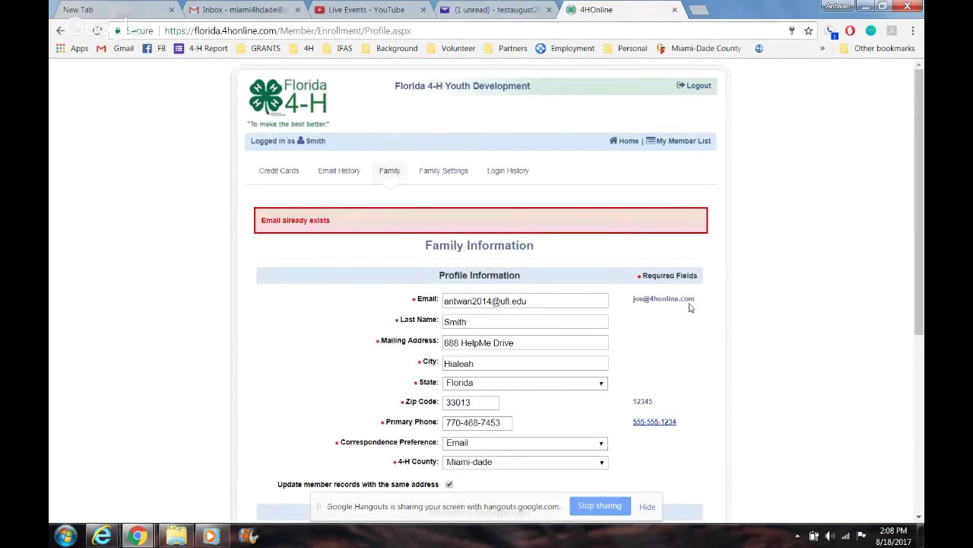
left_click(549, 296)
triple_click(550, 296)
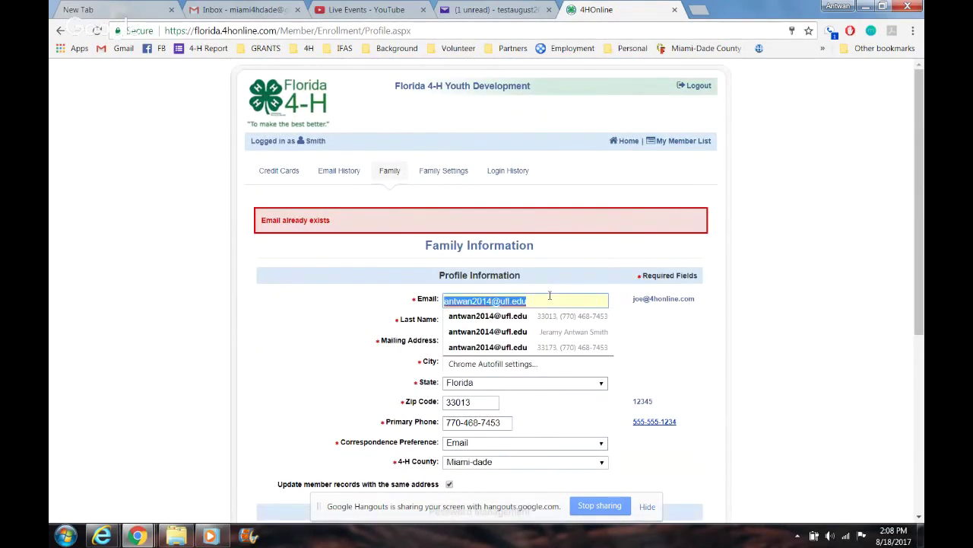
key("BackSpace")
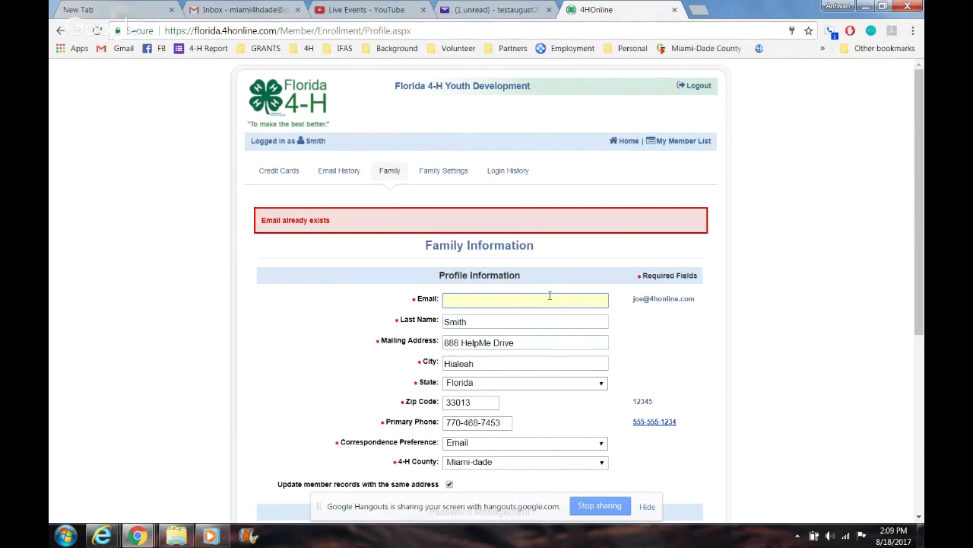
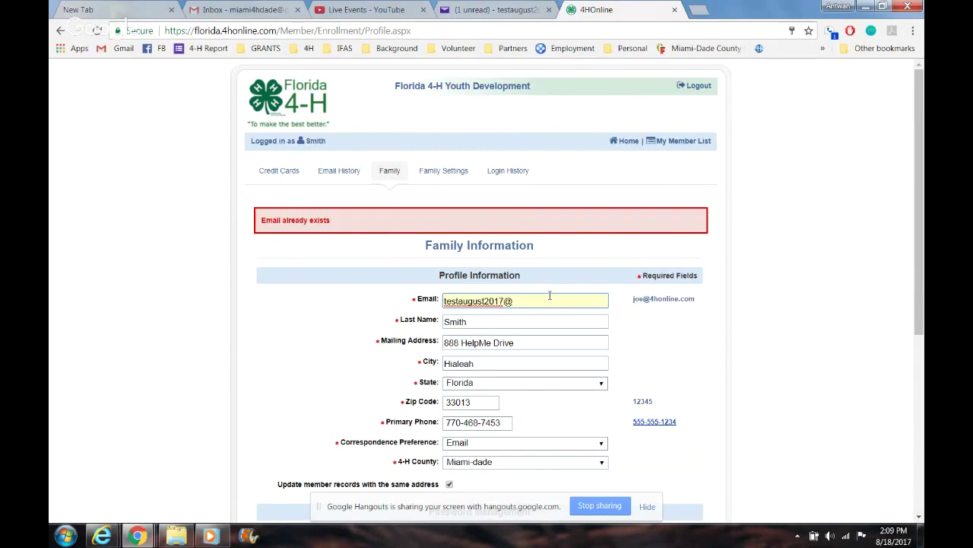
left_click_drag(920, 220, 918, 355)
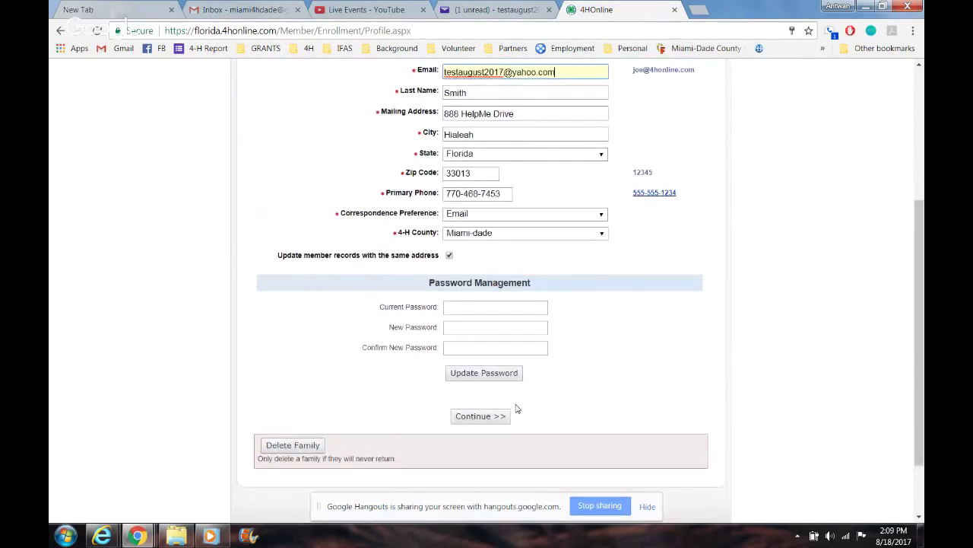
left_click(478, 418)
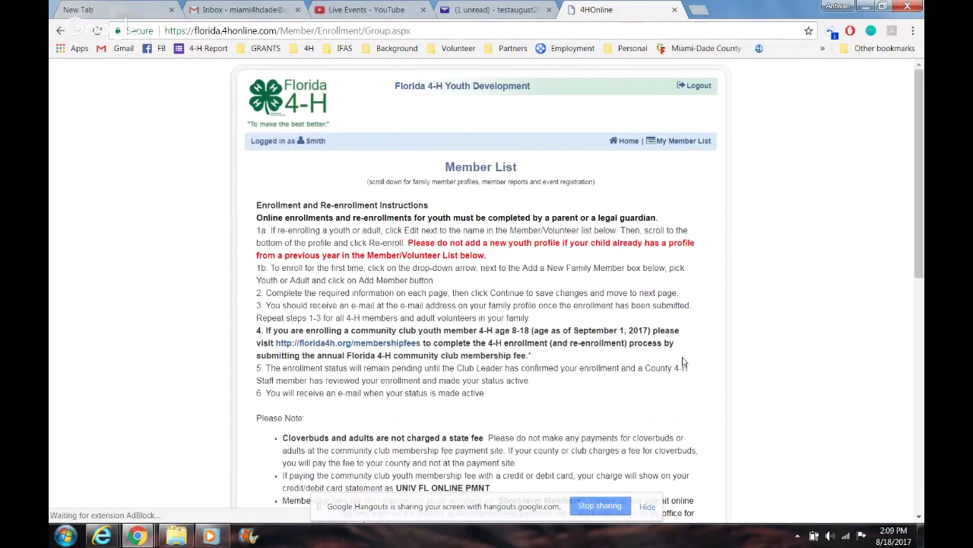
Step: Scroll the Member List page to review the saved family box in Miami-Dade Co 4-H and the empty Member/Volunteer List
scroll(915, 302, "down", 3)
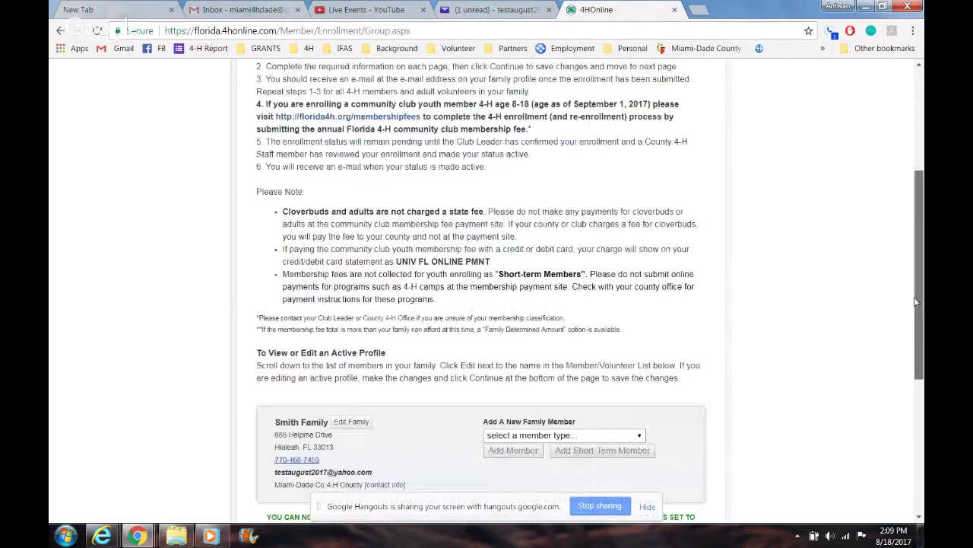
left_click_drag(916, 302, 916, 409)
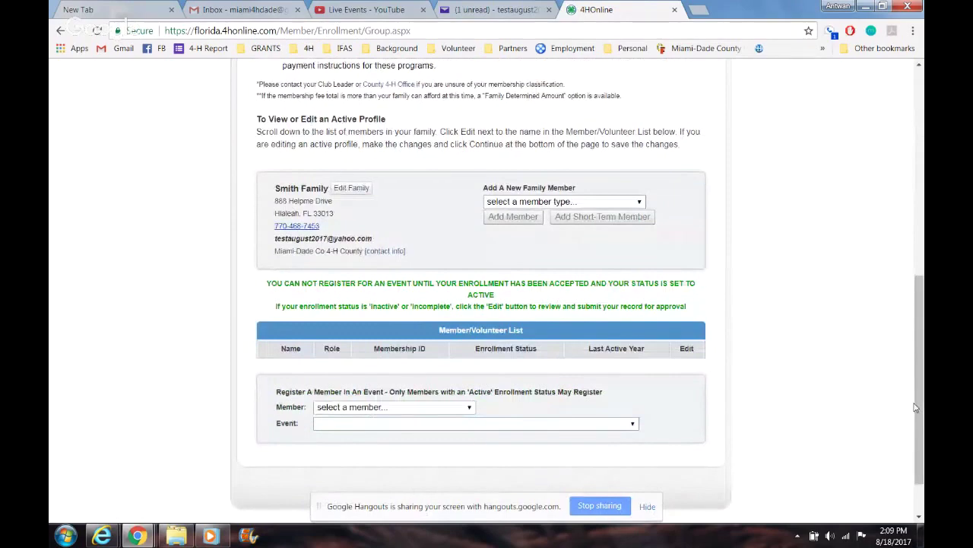
left_click_drag(921, 380, 921, 225)
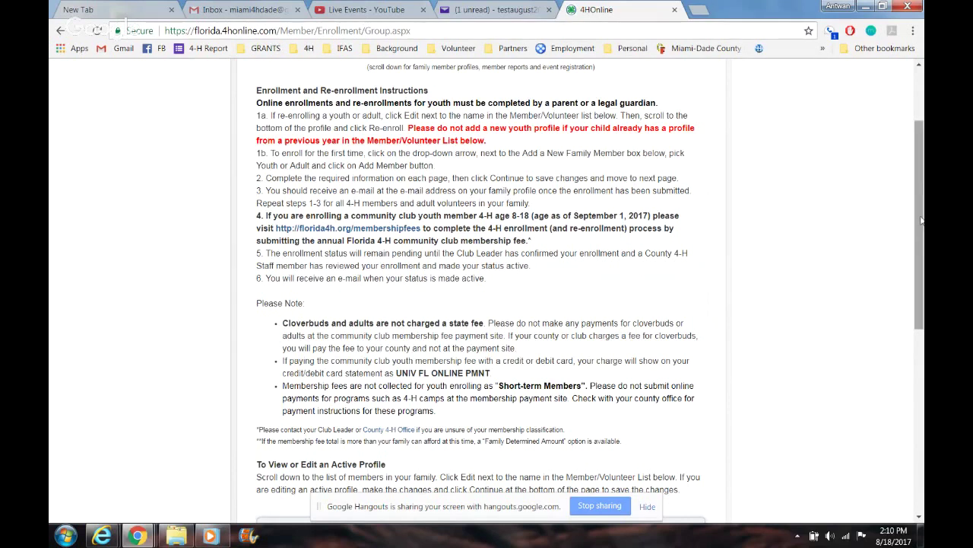
left_click_drag(921, 221, 921, 265)
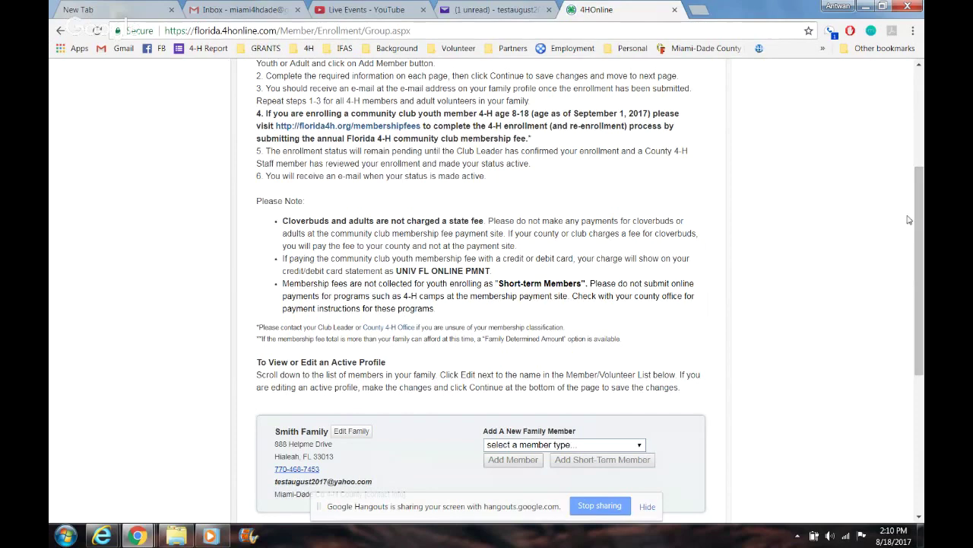
left_click_drag(920, 224, 923, 281)
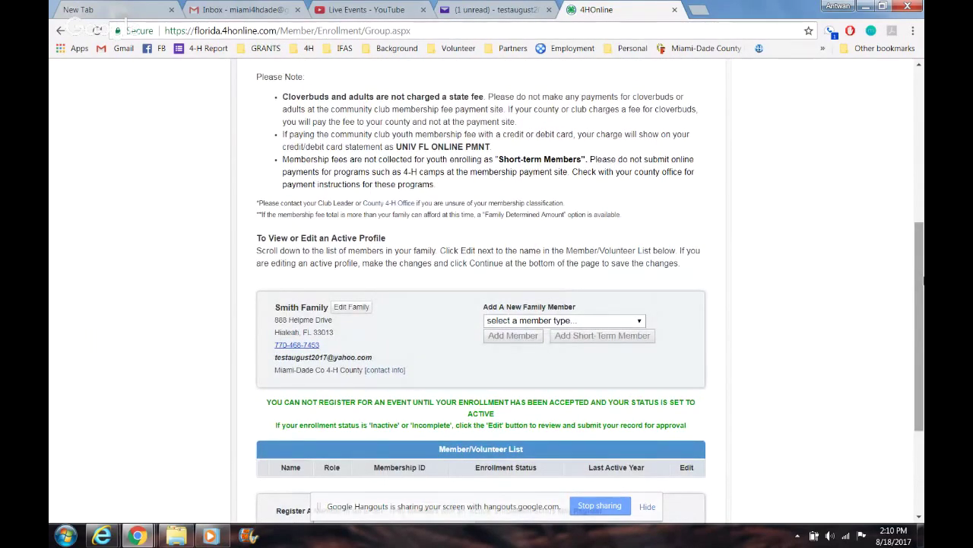
left_click_drag(922, 283, 921, 316)
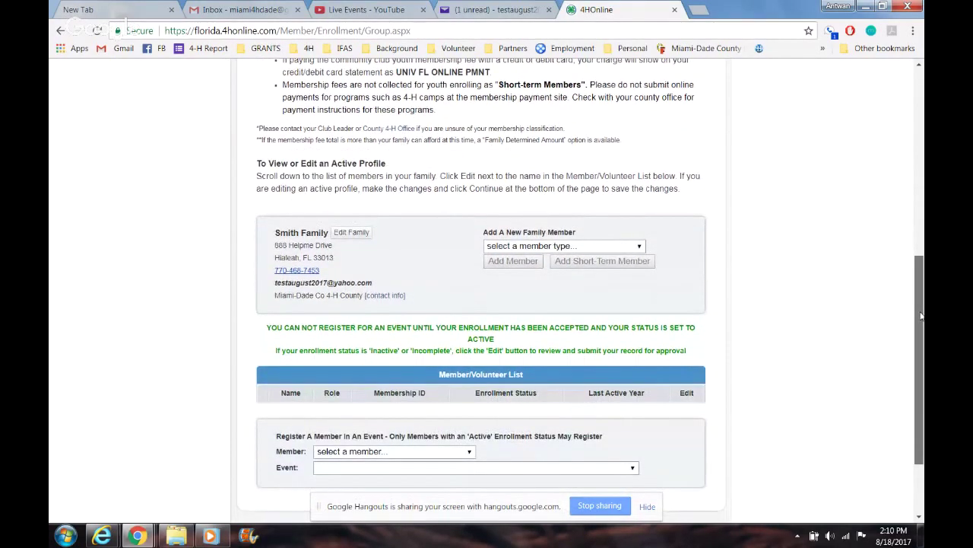
Step: Choose Adult as the new family member type and add the member
left_click(624, 246)
left_click(683, 177)
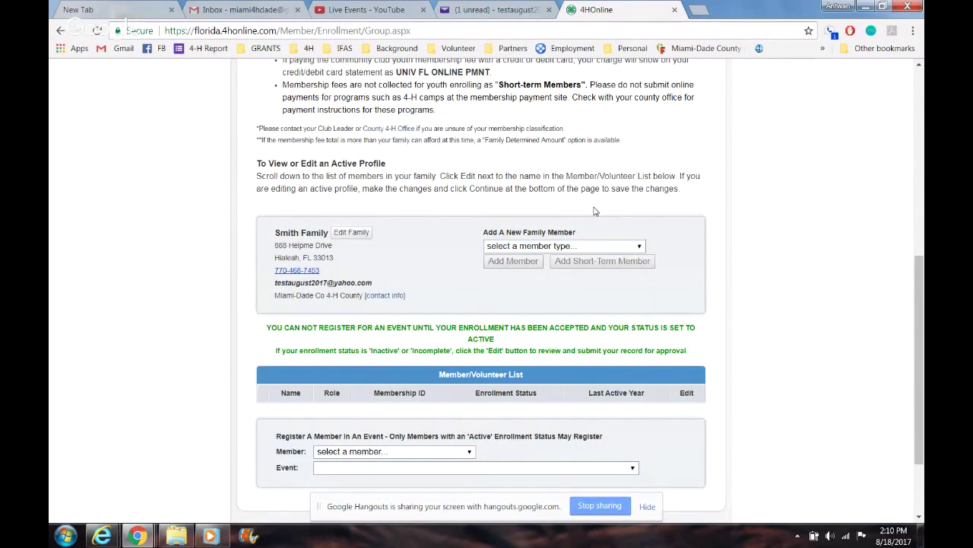
left_click(592, 248)
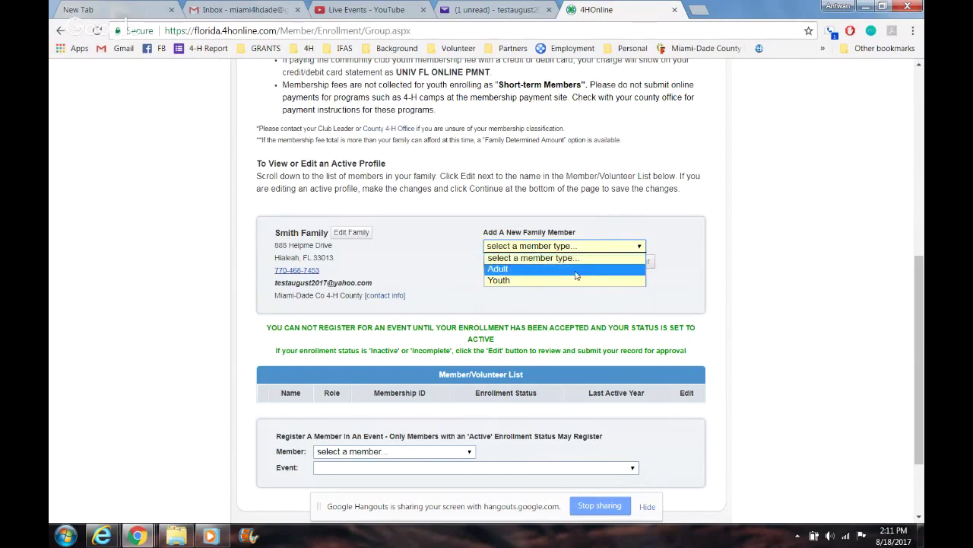
left_click(576, 270)
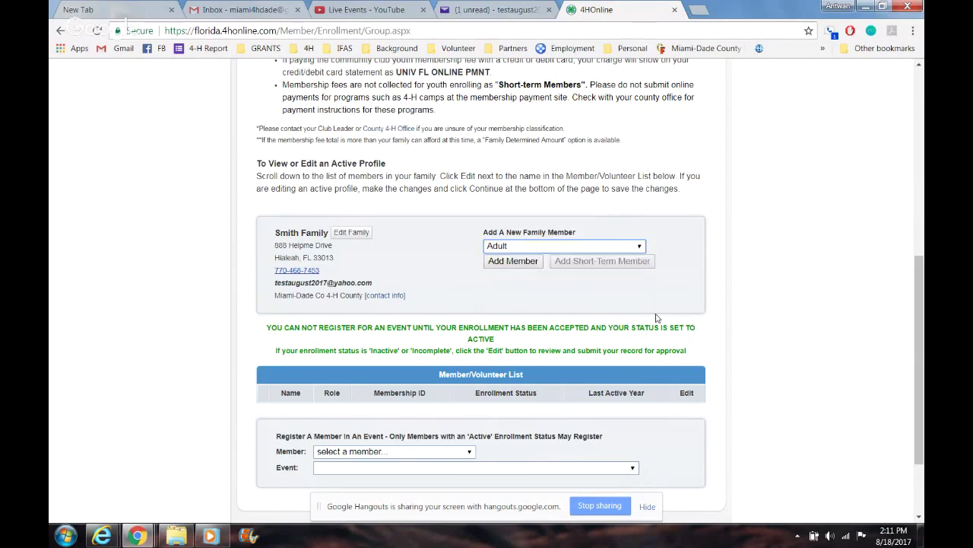
left_click(515, 264)
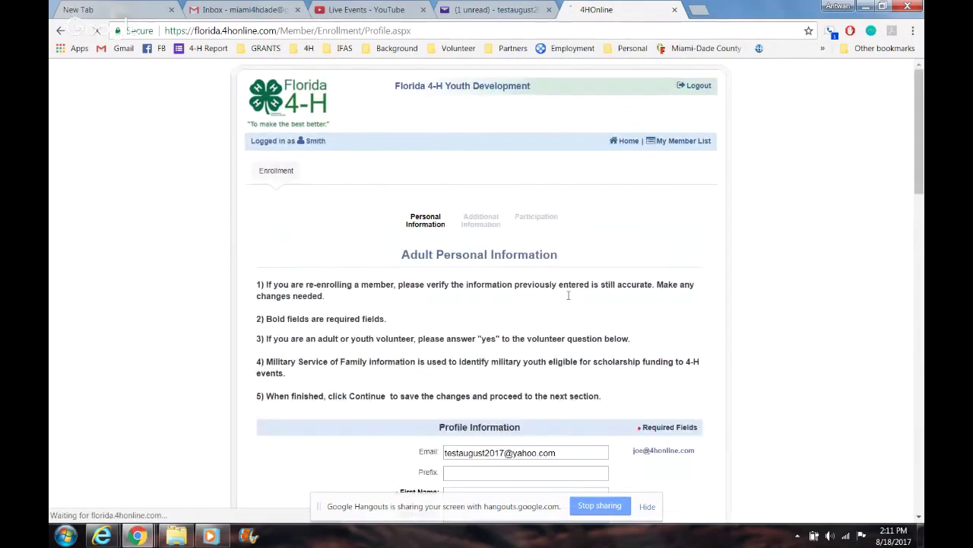
Step: Enter the adult member's first name and a primary phone number
left_click_drag(920, 173, 922, 270)
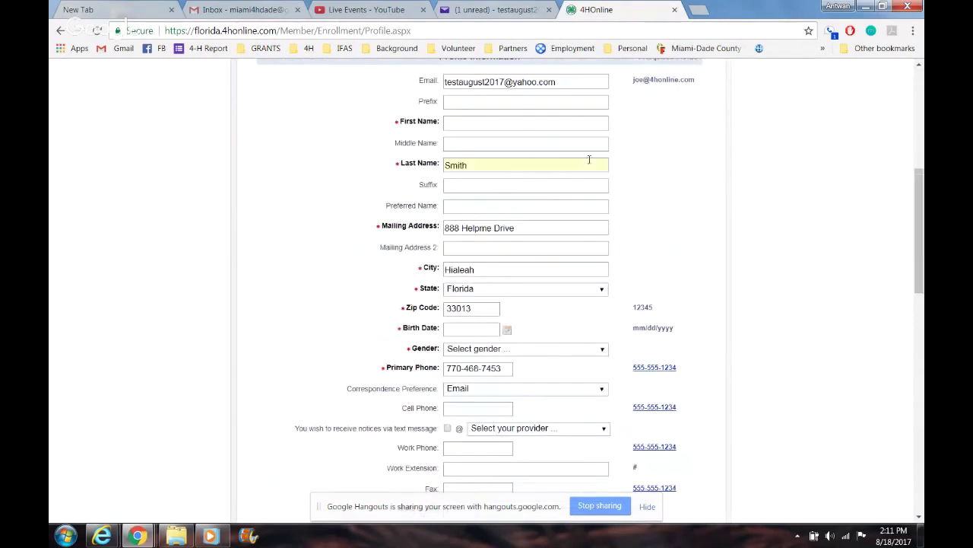
left_click(496, 126)
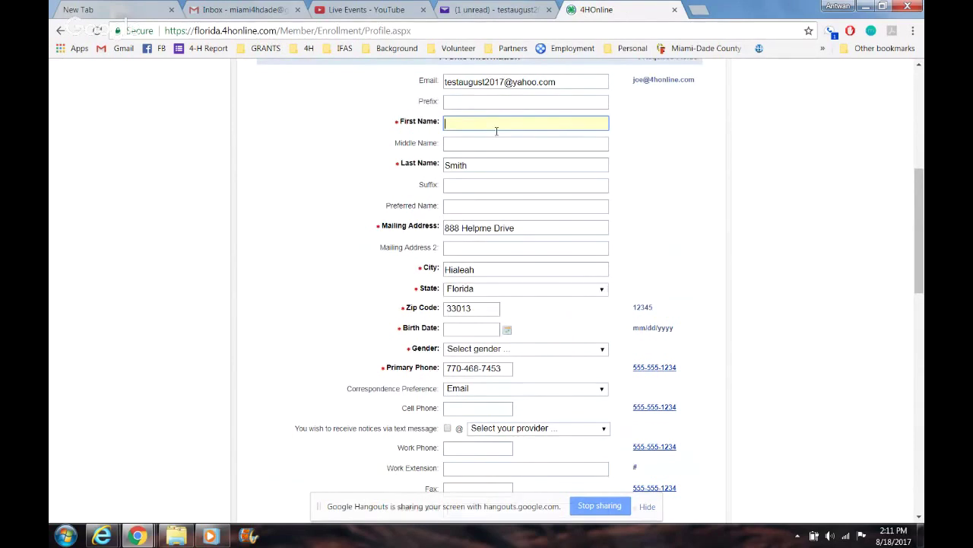
type("Jimmy")
left_click_drag(922, 218, 923, 293)
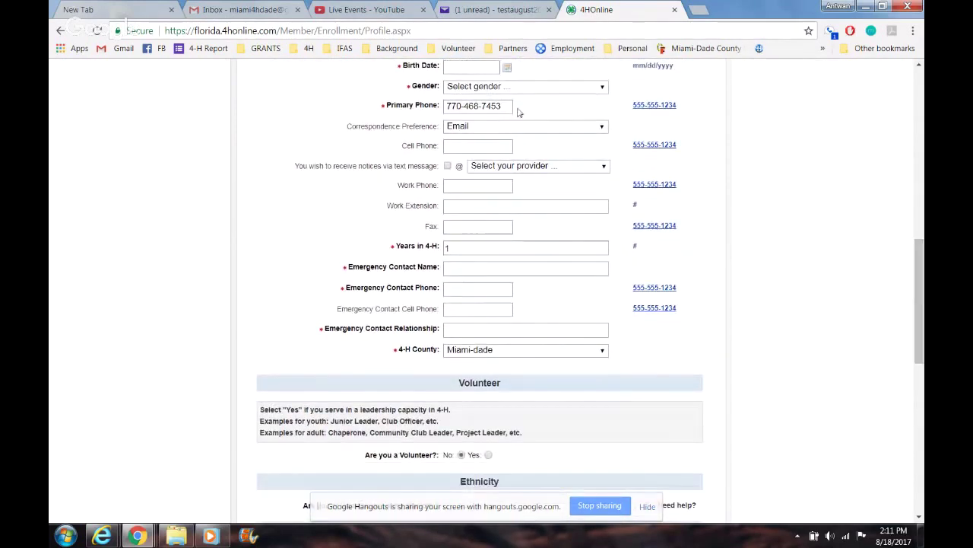
left_click_drag(519, 112, 436, 117)
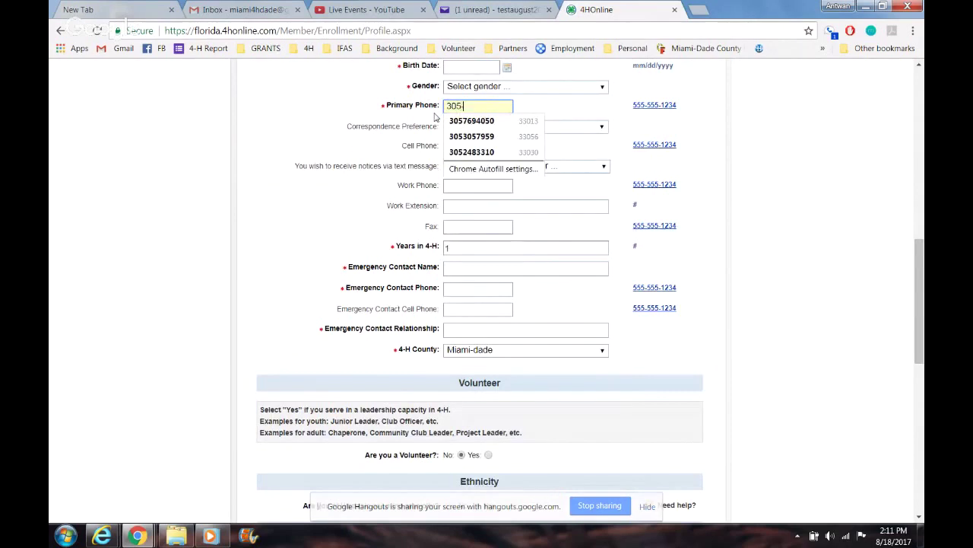
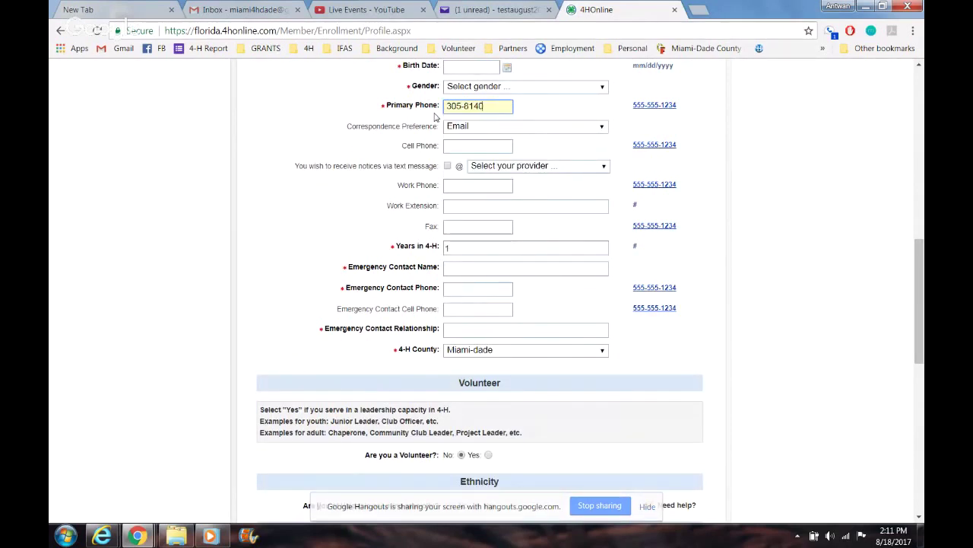
key("Tab")
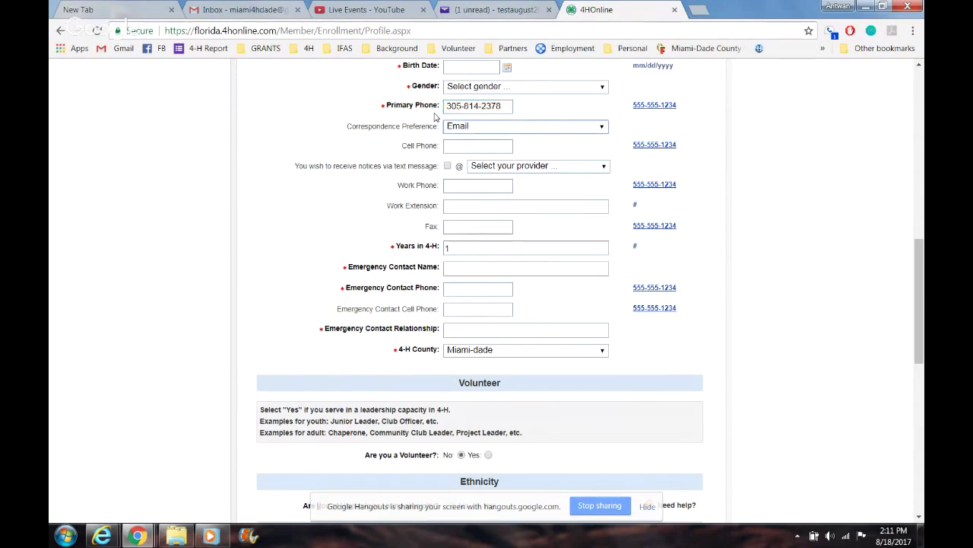
Step: Keep Email correspondence and turn on text-message notices with Verizon as the provider
left_click(484, 128)
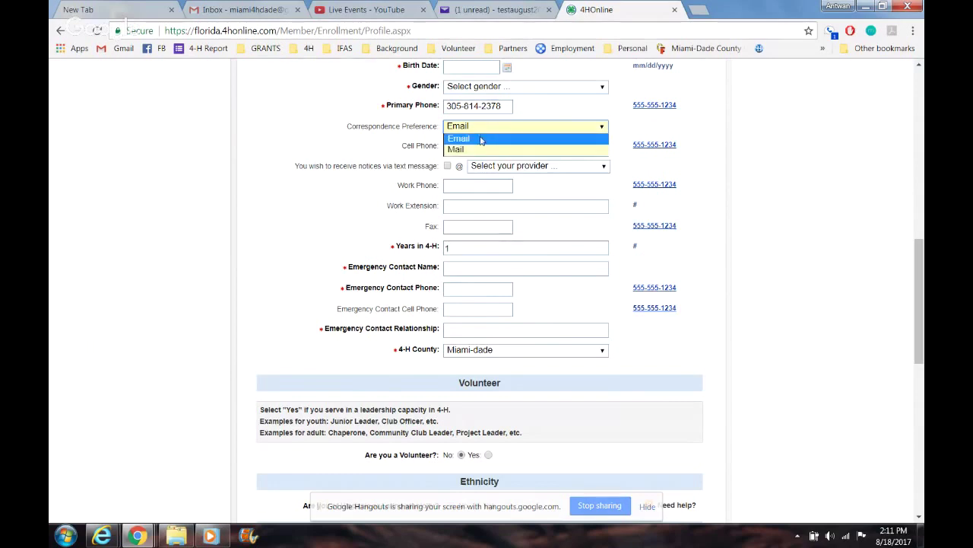
left_click(481, 138)
left_click(474, 150)
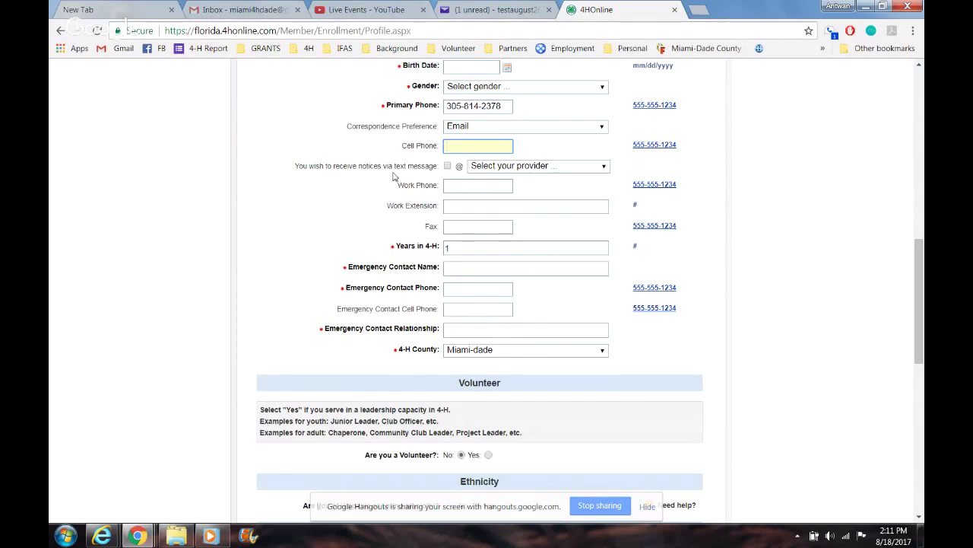
left_click(448, 167)
left_click(500, 167)
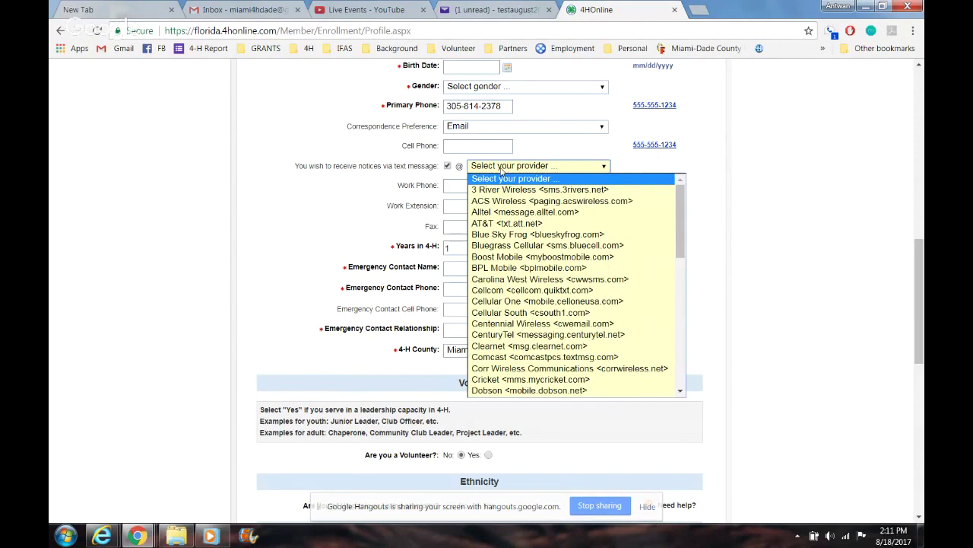
left_click_drag(680, 236, 678, 361)
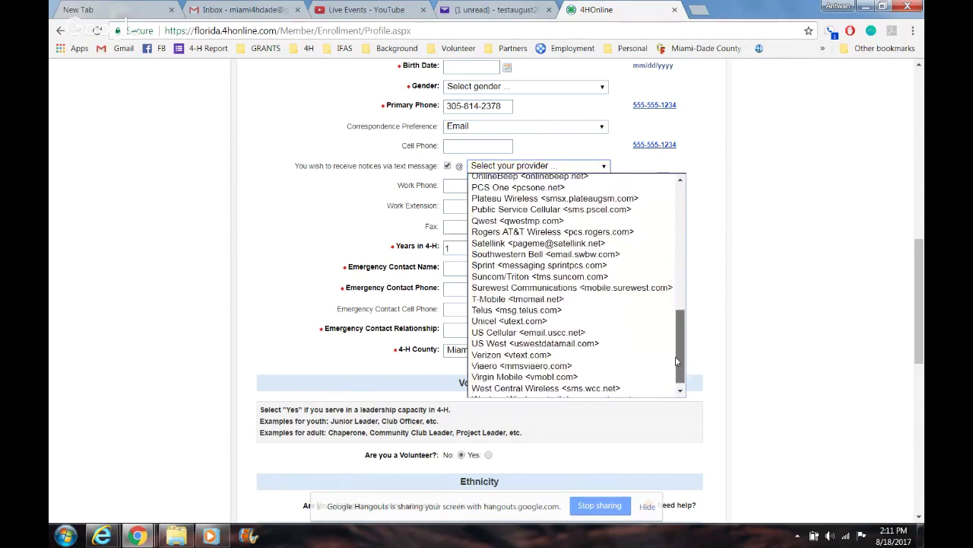
left_click(600, 348)
Step: Replace the primary phone with a different number
left_click(487, 111)
triple_click(486, 112)
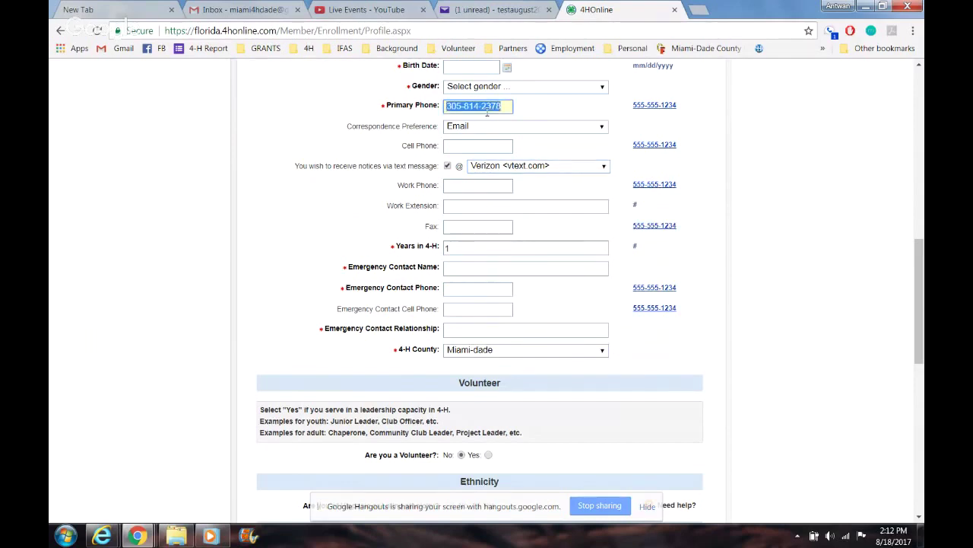
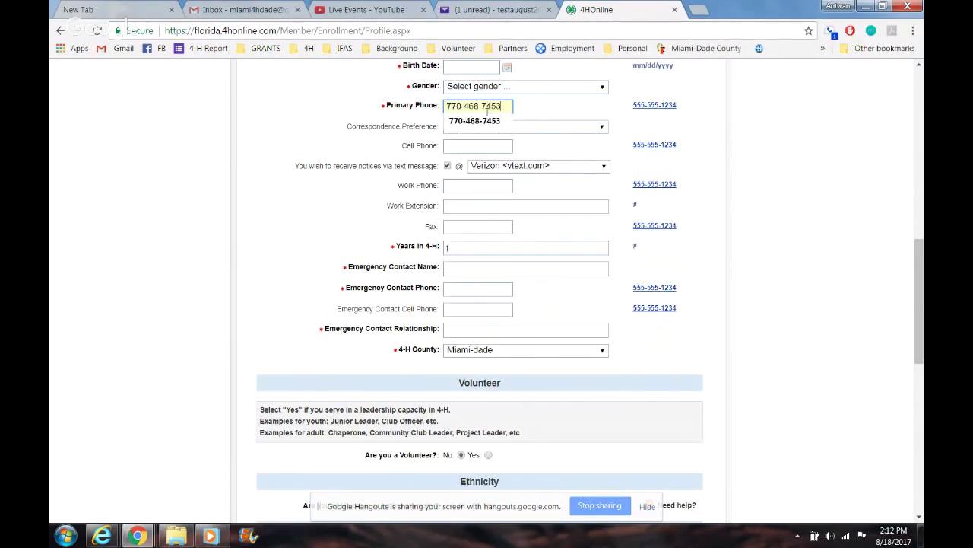
key("Tab")
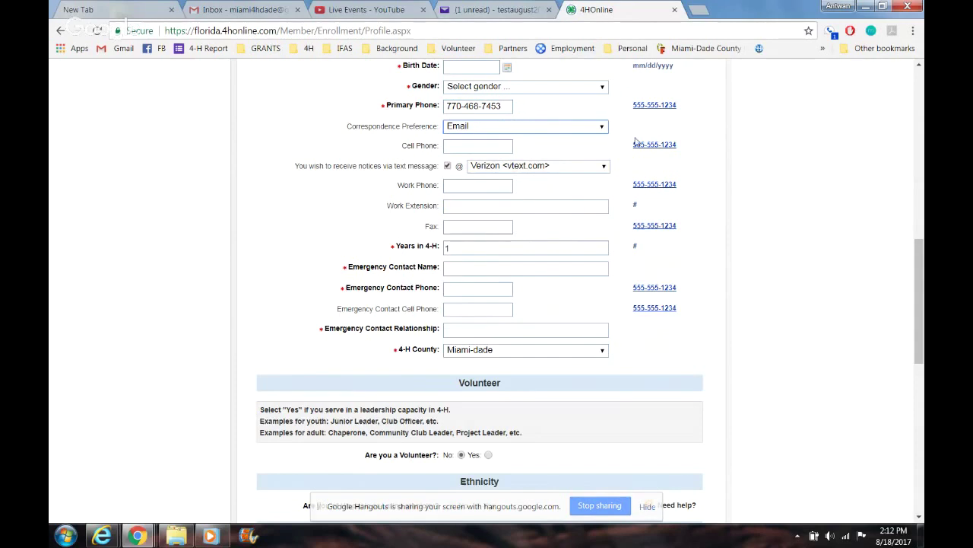
Step: Change Years in 4-H to 88
left_click(496, 249)
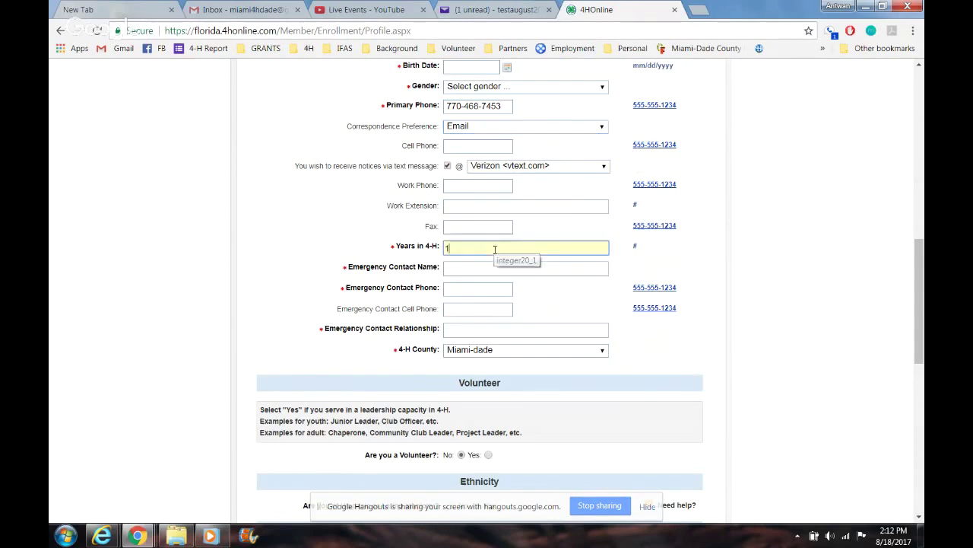
key("BackSpace")
type("88")
Step: Enter the emergency contact's name and phone number, with relationship Grandma
left_click(549, 269)
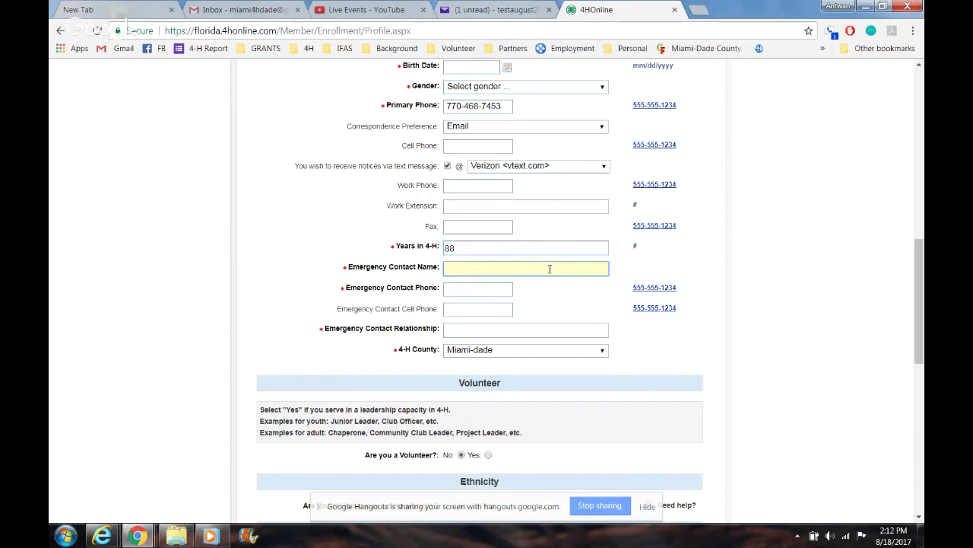
type("Momma")
key("BackSpace")
key("BackSpace")
key("BackSpace")
key("BackSpace")
key("BackSpace")
key("BackSpace")
type("Sally Smith")
key("Tab")
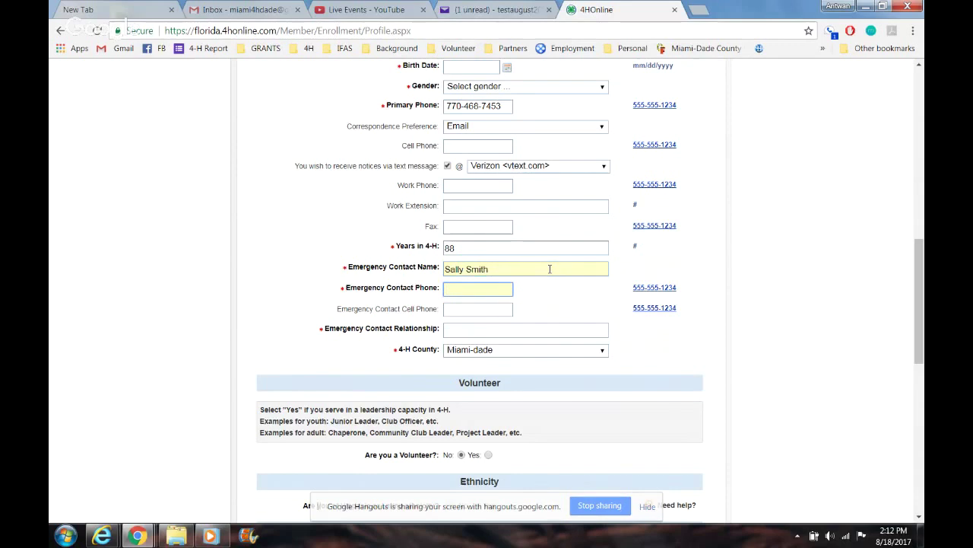
left_click(467, 331)
type("Grandma")
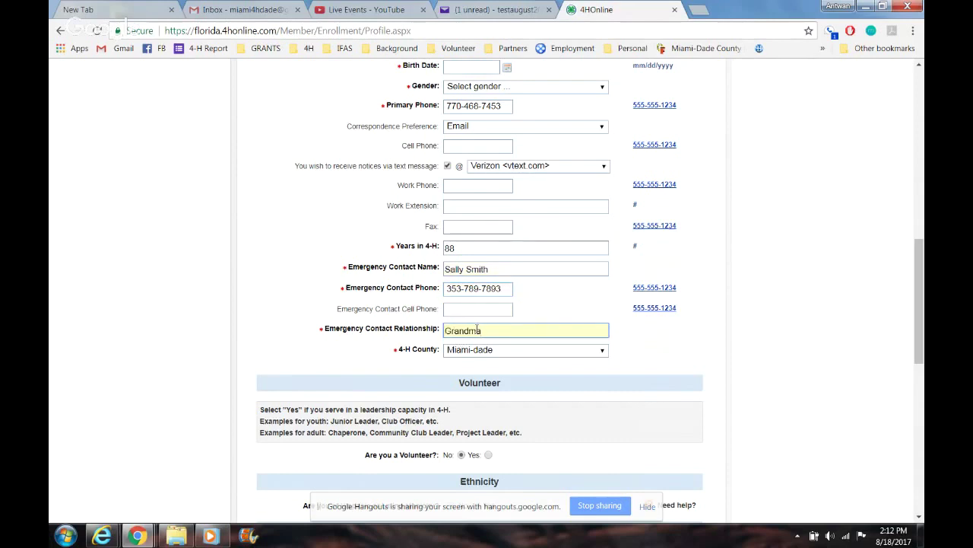
left_click_drag(920, 314, 920, 371)
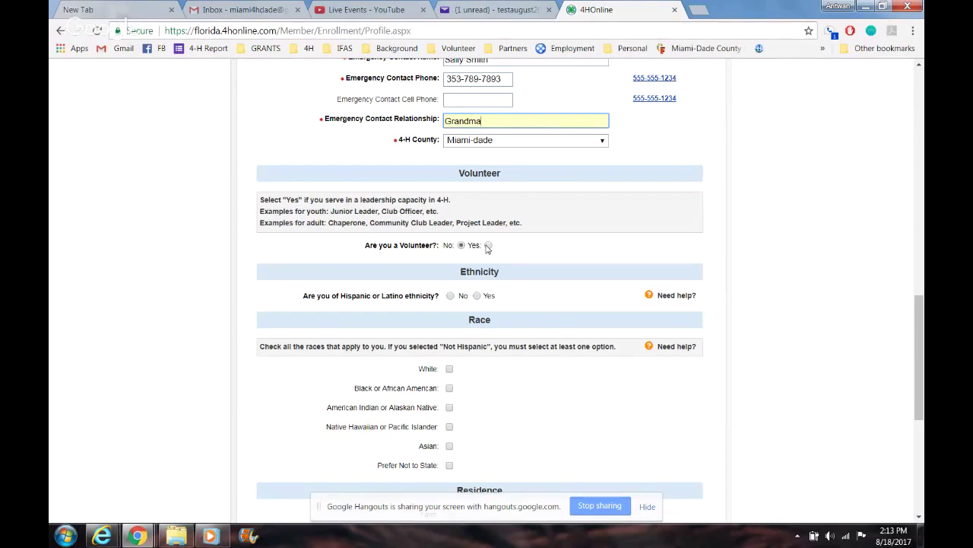
Step: Leave Volunteer at No and answer Yes to Hispanic or Latino
left_click(488, 244)
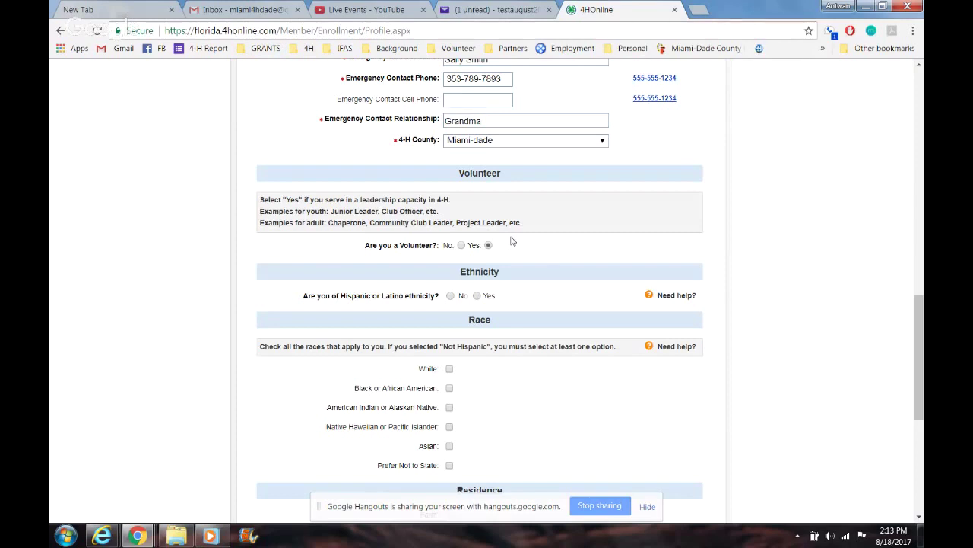
left_click(462, 248)
left_click(477, 296)
left_click_drag(922, 325, 923, 369)
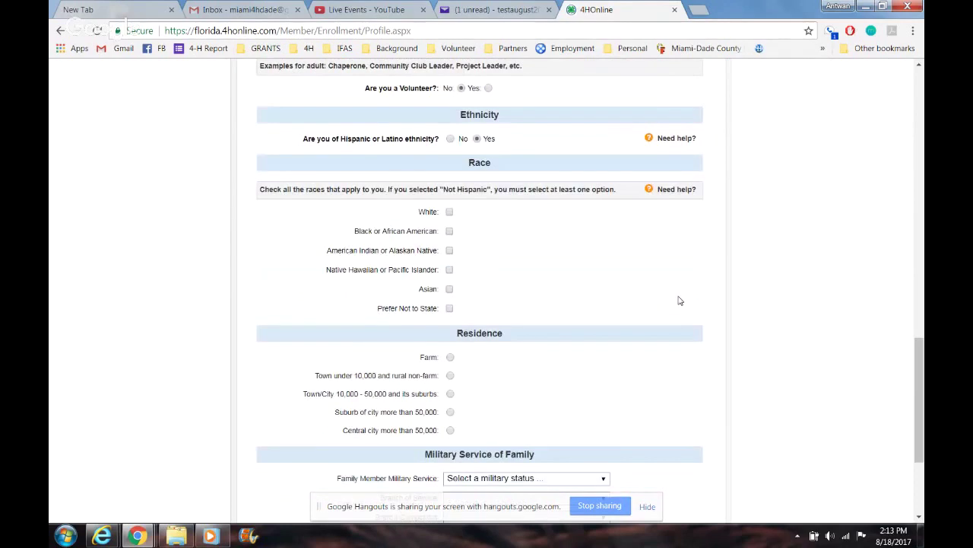
Step: Mark race as Black or African American and bring up the family military service choices
left_click(451, 232)
left_click_drag(920, 337, 921, 401)
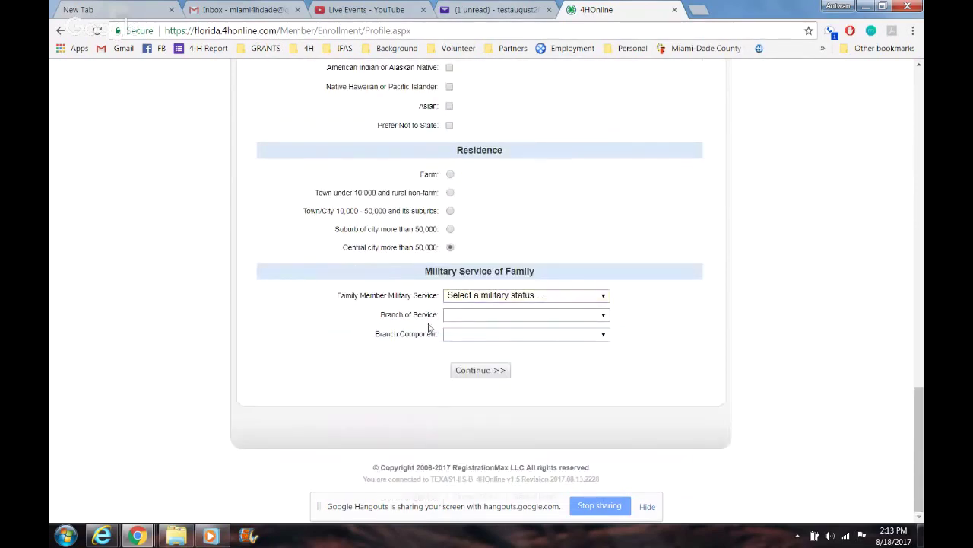
left_click(466, 299)
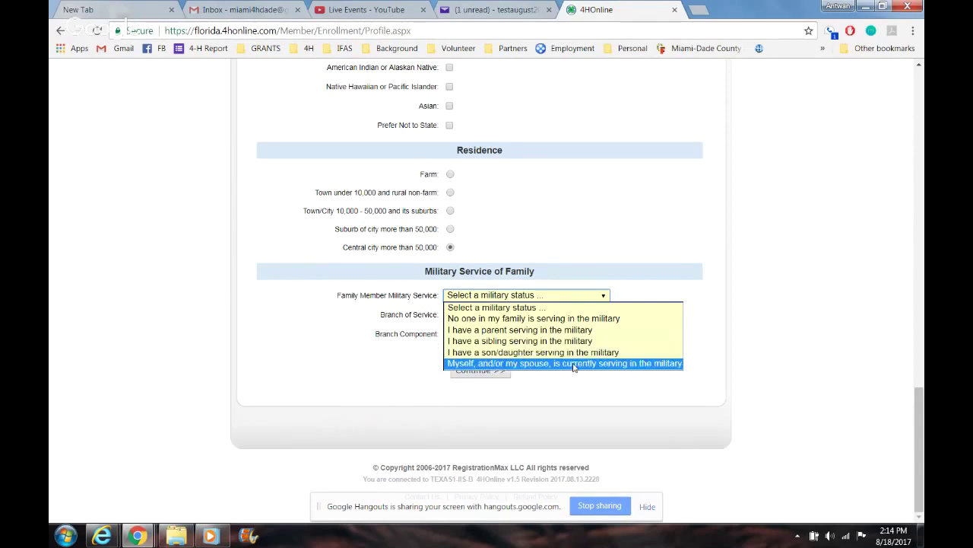
Step: Indicate that you or your spouse currently serve, with Marines as branch of service
left_click(574, 364)
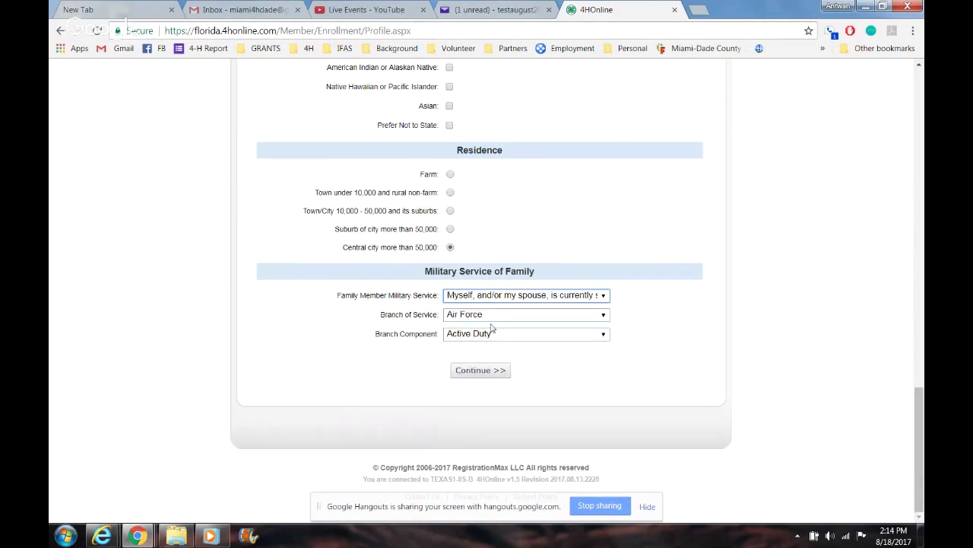
left_click(555, 315)
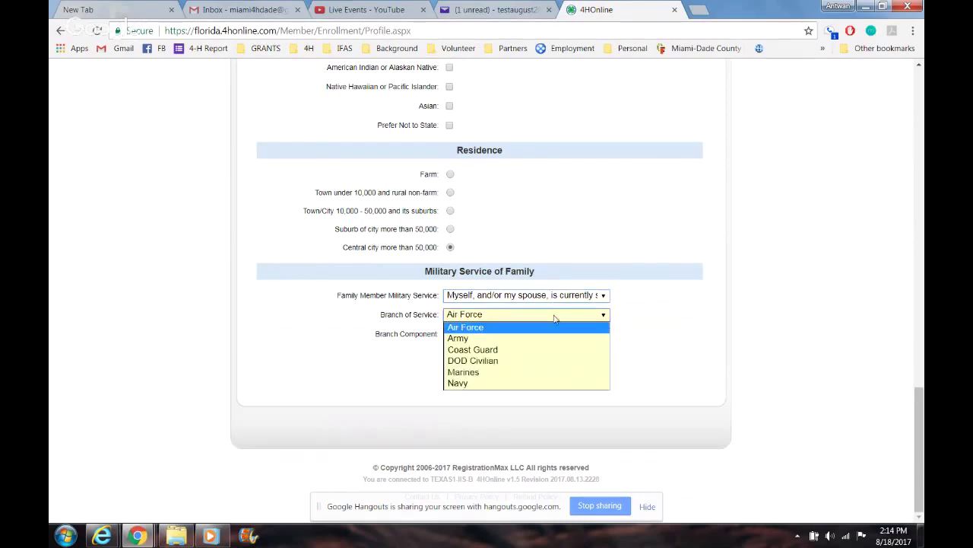
left_click(524, 360)
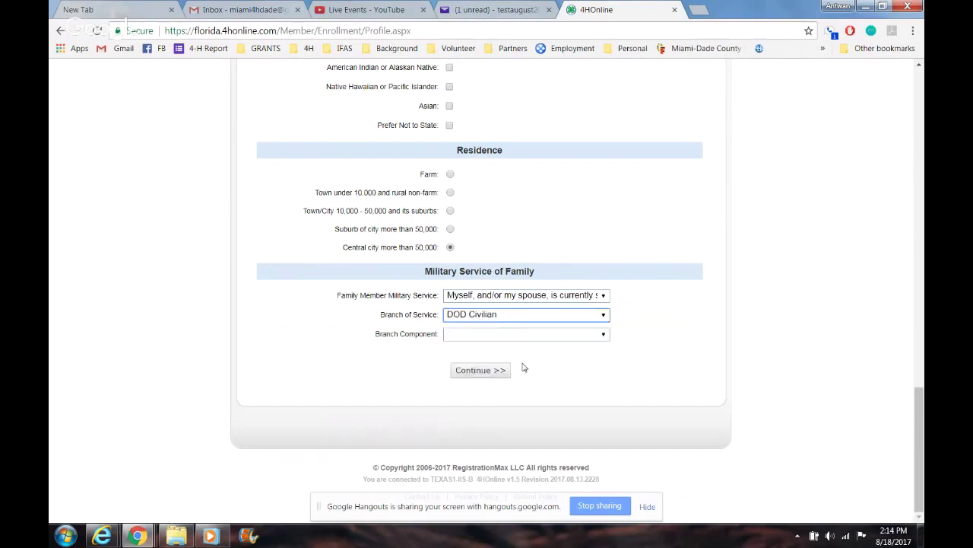
left_click(545, 317)
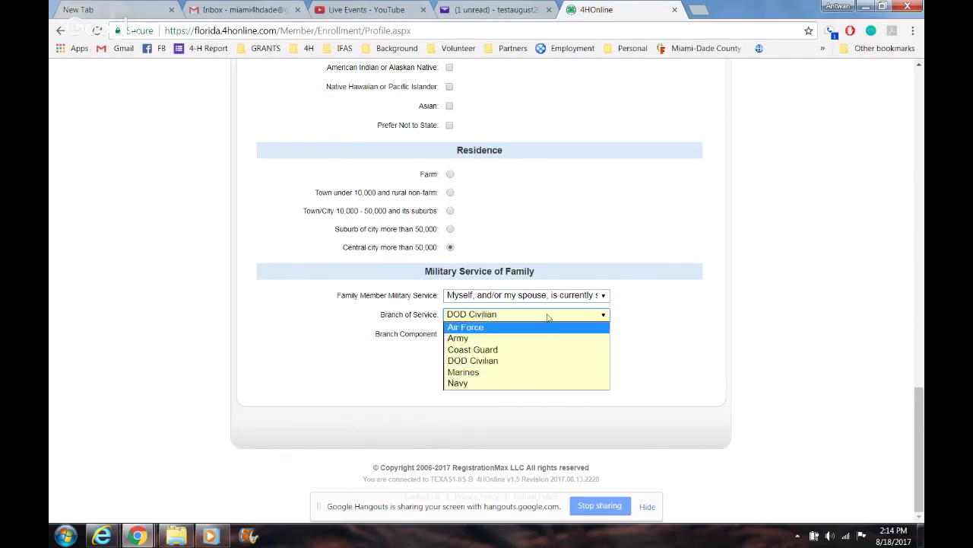
left_click(548, 317)
left_click(533, 338)
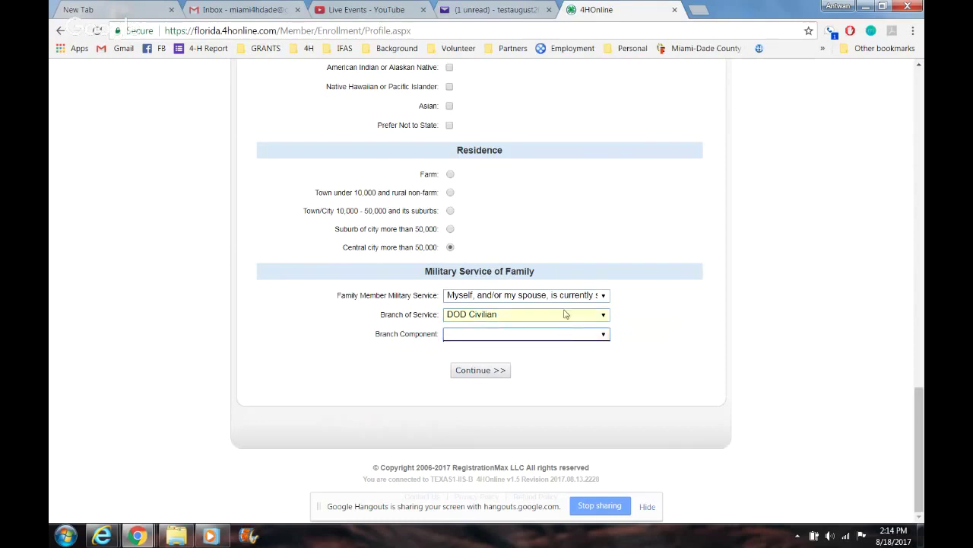
left_click(565, 313)
left_click(514, 373)
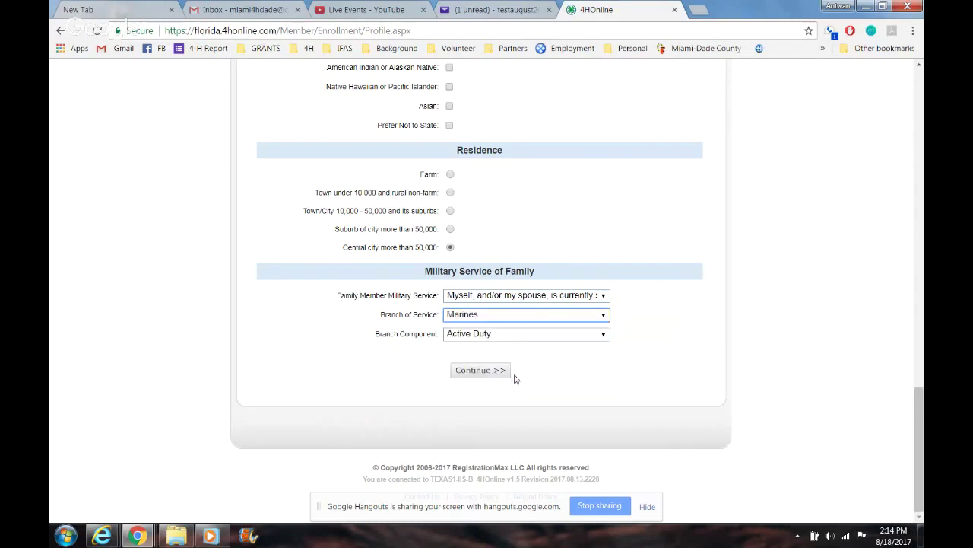
Step: Set the branch component to Reserves and submit the page, which reports validation errors
left_click(527, 335)
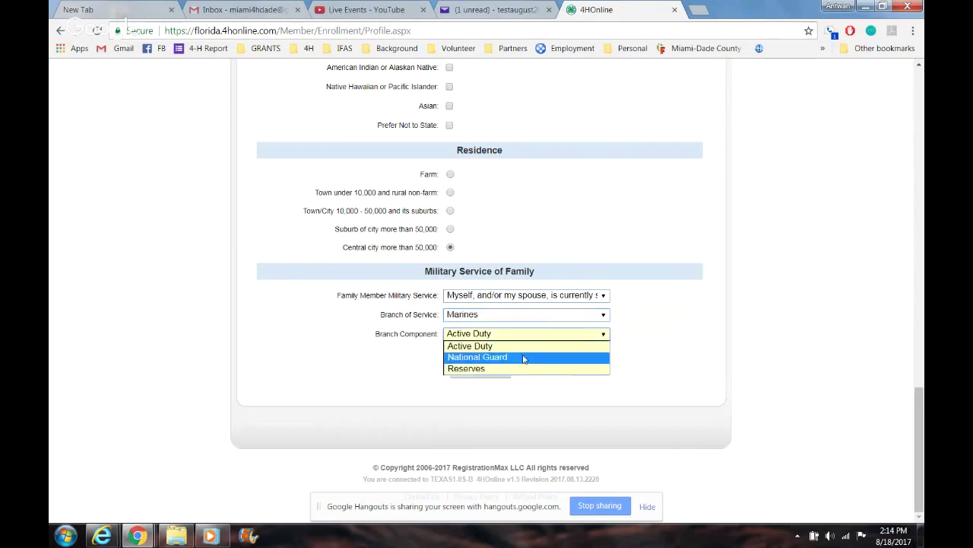
left_click(523, 369)
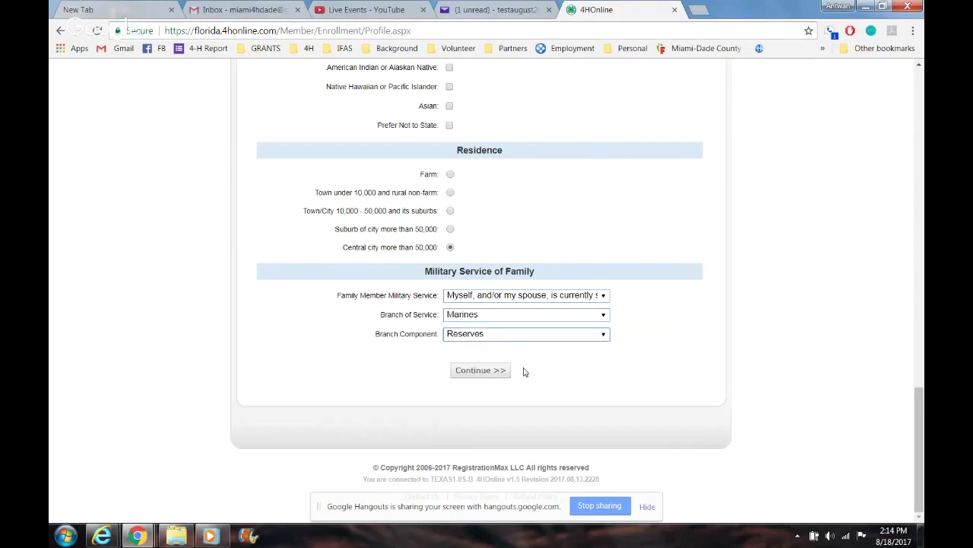
left_click(499, 371)
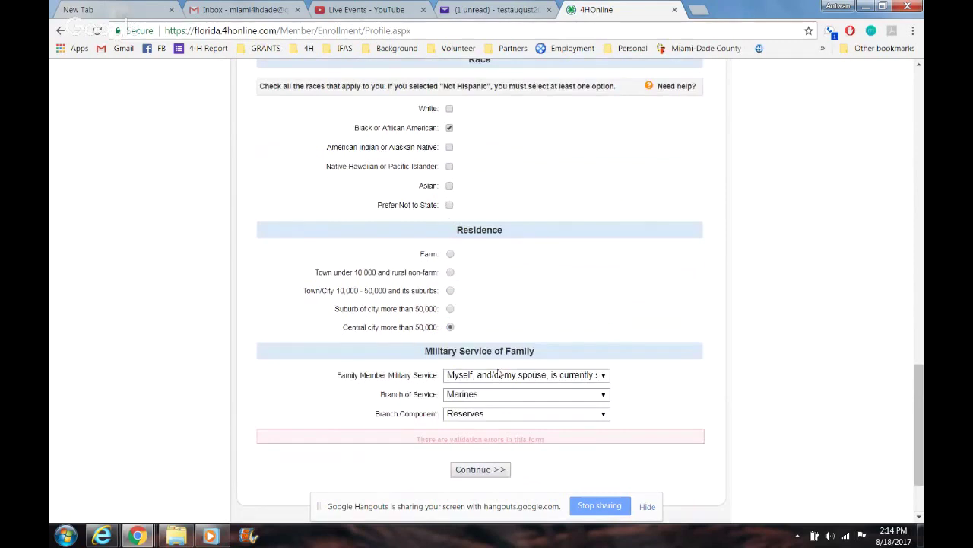
Step: Enter the birth date and set gender to Male
left_click(478, 103)
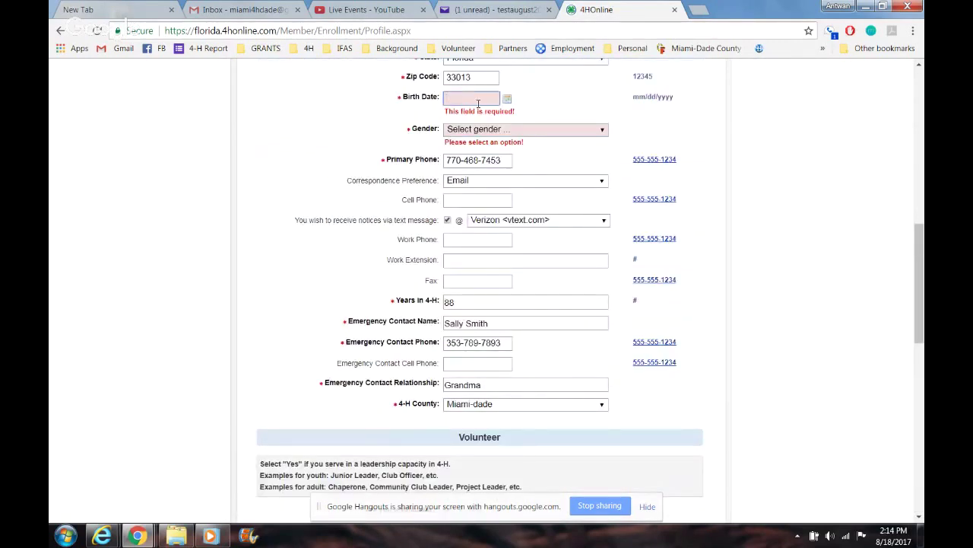
type("07/15/145")
key("Tab")
left_click(482, 118)
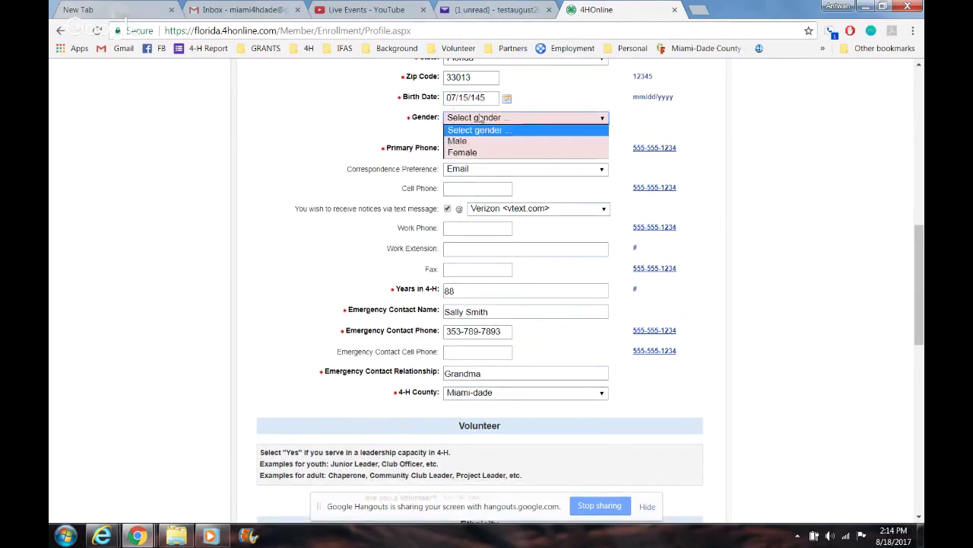
left_click(480, 142)
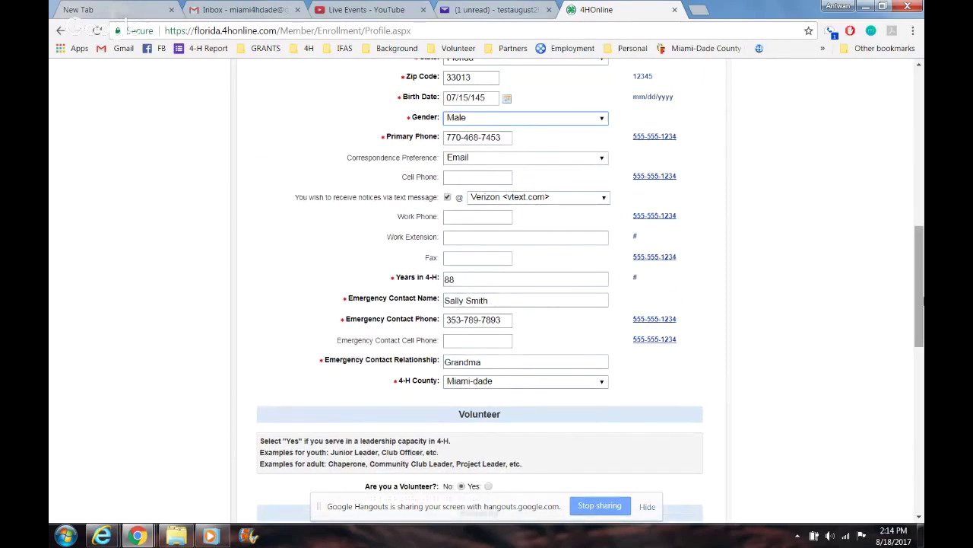
left_click_drag(920, 297, 920, 456)
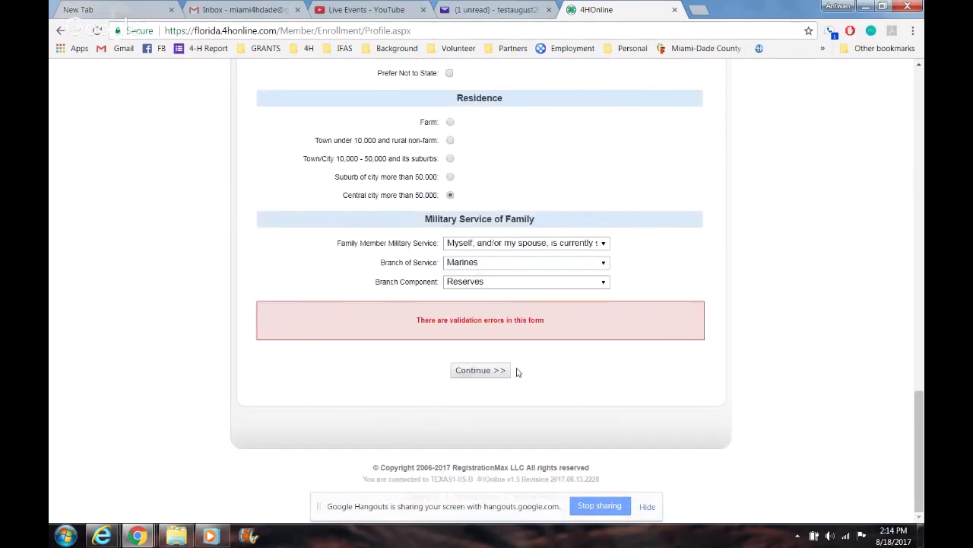
scroll(503, 376, "up", 9)
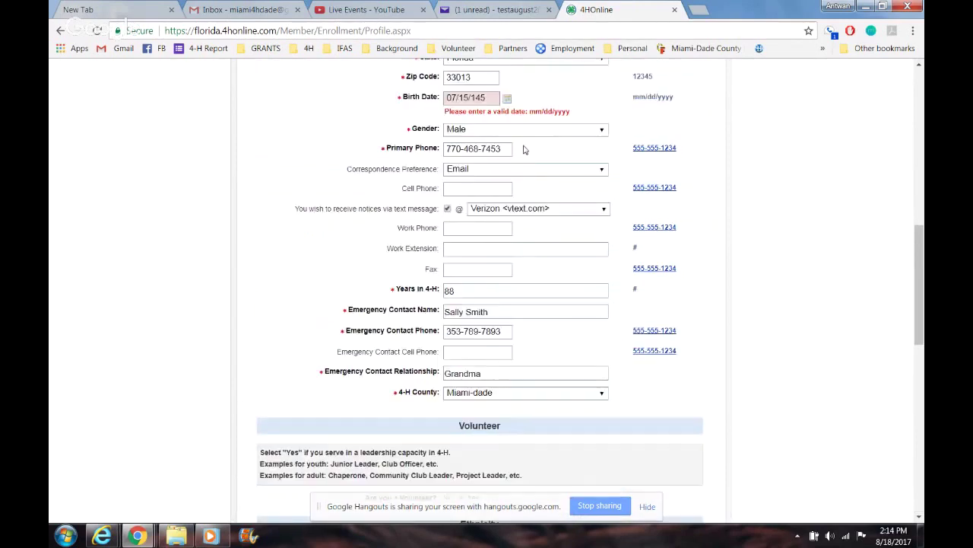
Step: Correct the birth date to a four-digit year and submit the personal information
left_click(486, 97)
key("BackSpace")
key("BackSpace")
type("945")
left_click_drag(918, 280, 916, 478)
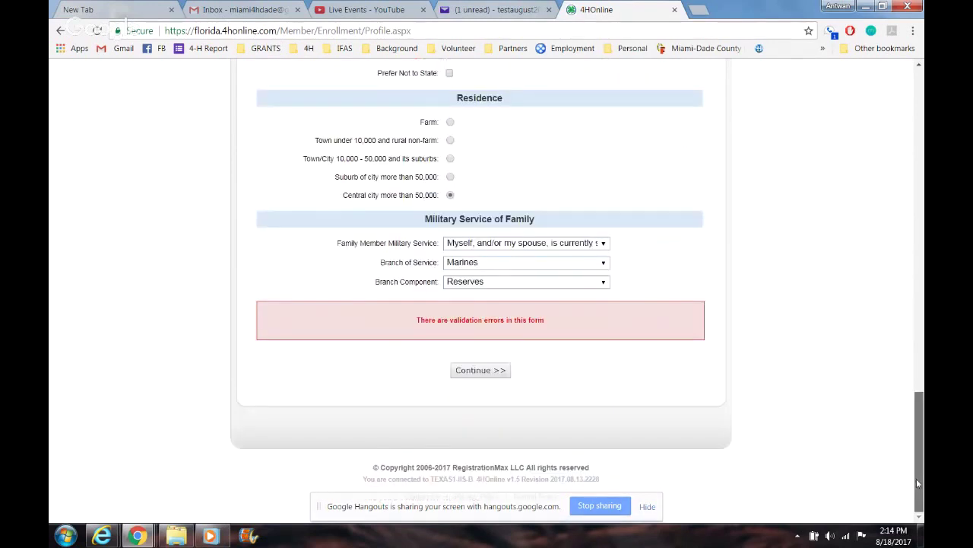
left_click(507, 372)
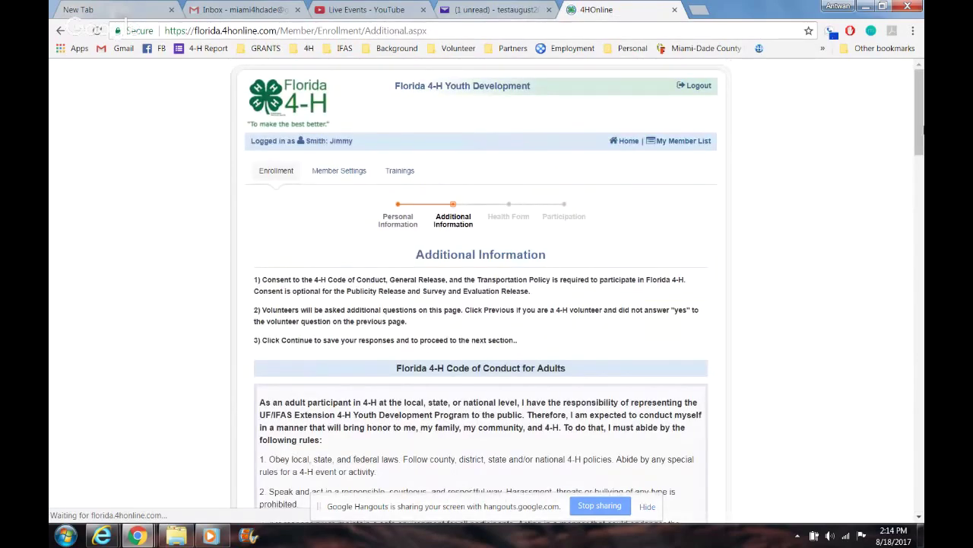
Step: Agree to the Code of Conduct for Adults and sign it with the member's full name
left_click_drag(918, 136, 919, 195)
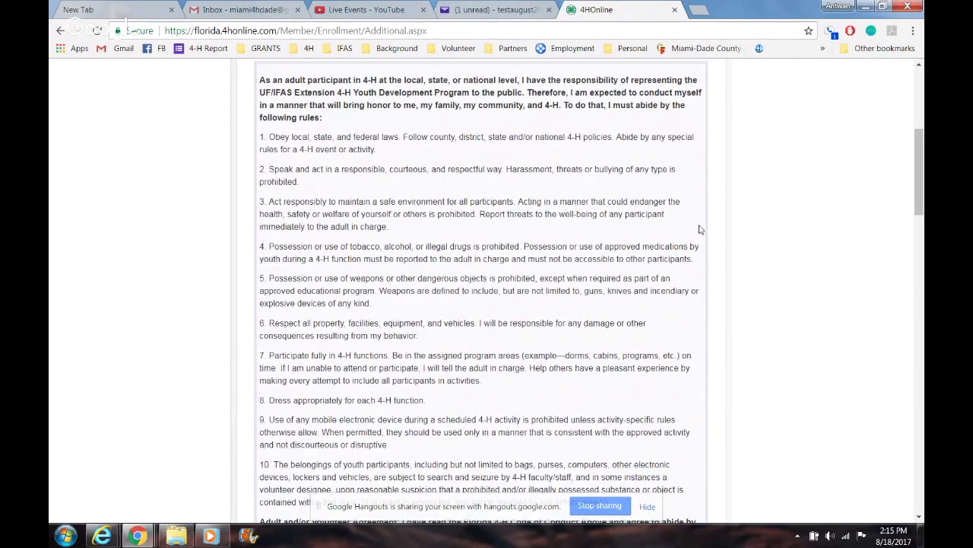
left_click_drag(918, 171, 920, 232)
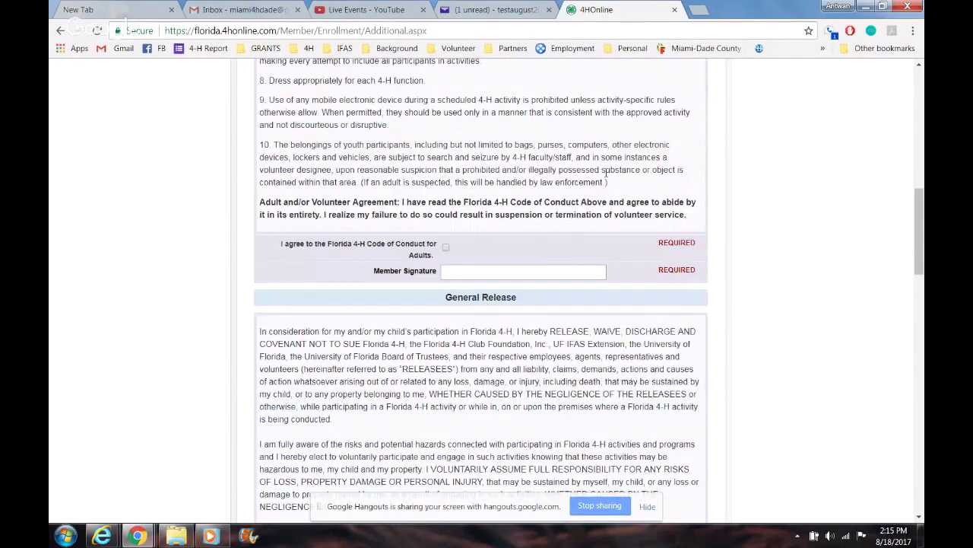
left_click(446, 248)
left_click(454, 271)
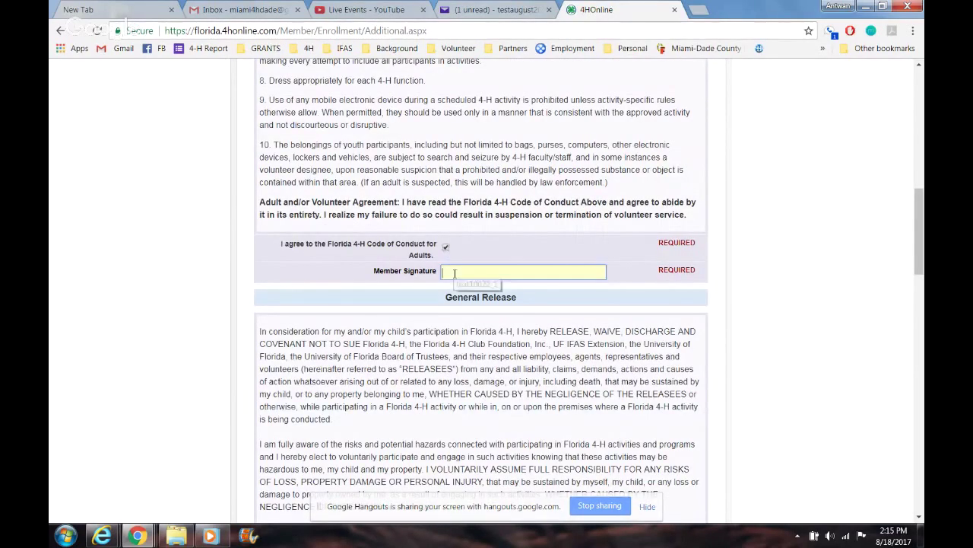
type("Jimmy Smith")
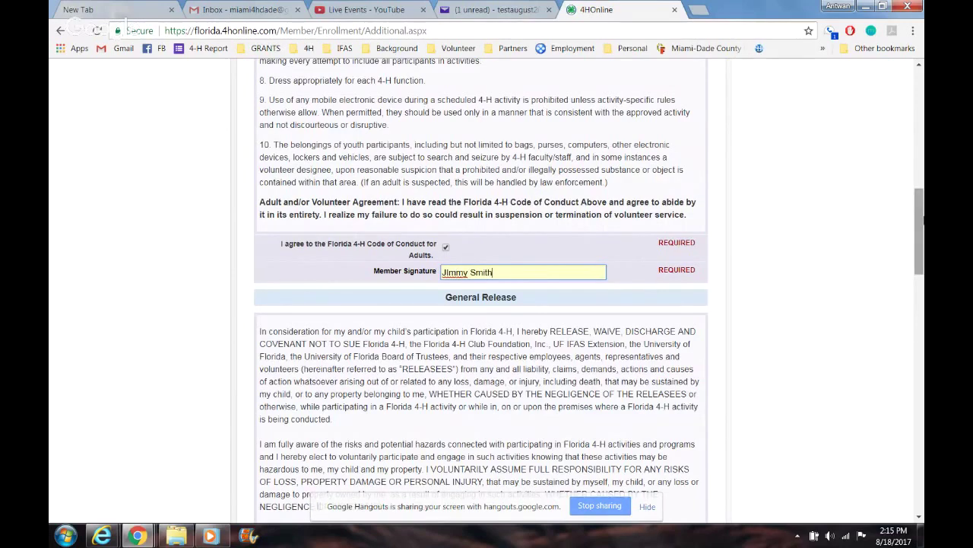
Step: Agree to the General Release and sign it with the member's full name
left_click_drag(921, 221, 922, 280)
left_click(445, 248)
left_click(459, 264)
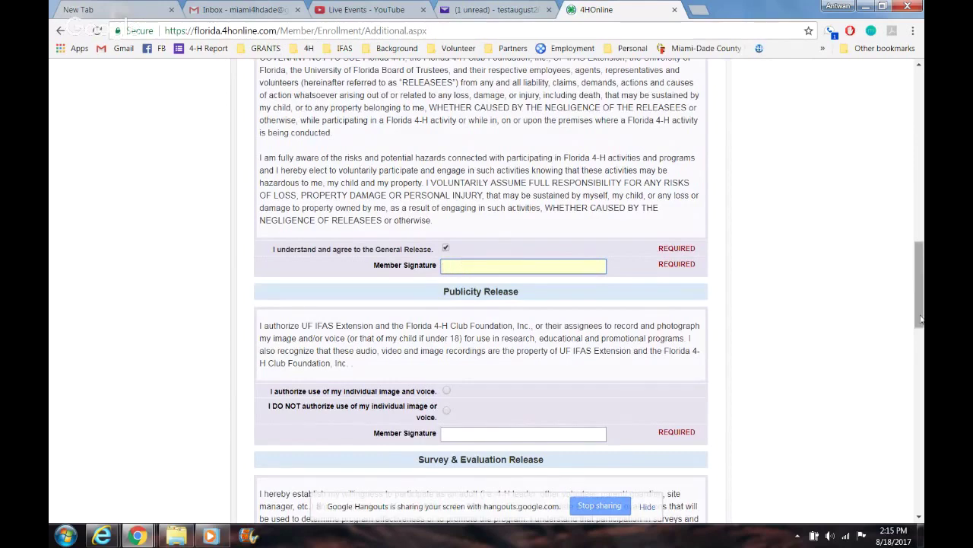
mouse_move(921, 303)
left_mouse_down()
mouse_move(922, 254)
mouse_move(922, 286)
left_mouse_up()
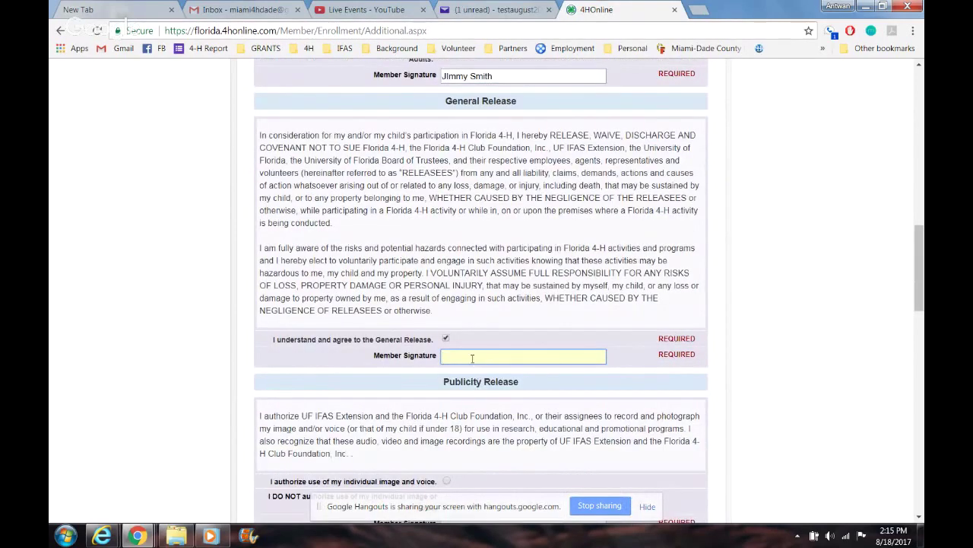
type("Jimmy")
type("Smith")
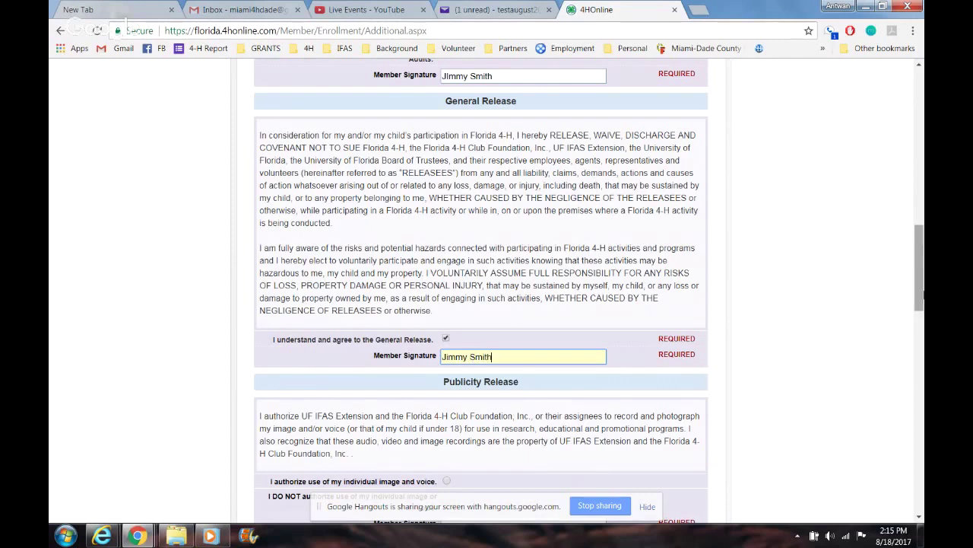
left_click_drag(922, 286, 922, 290)
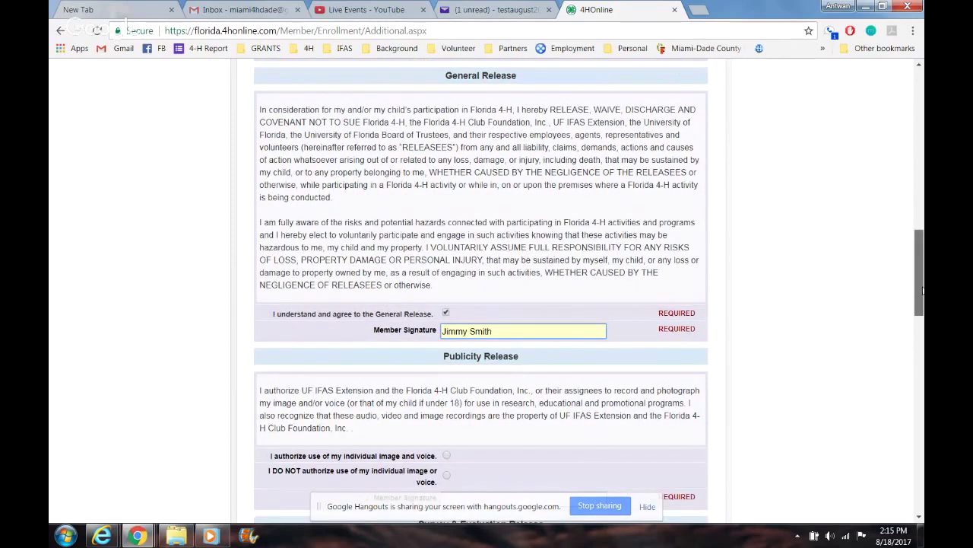
Step: Authorize image and voice use in the Publicity Release and sign it with the member's name
scroll(463, 137, "down", 3)
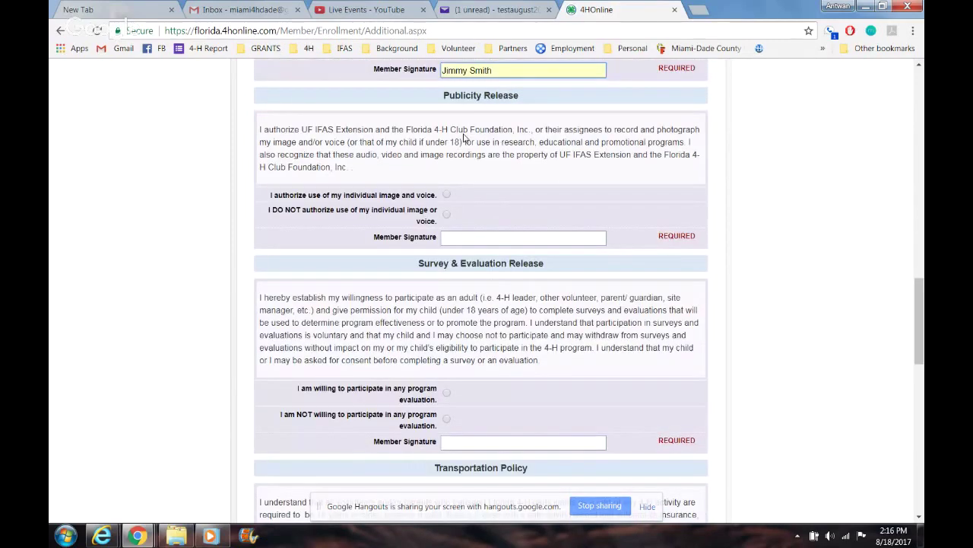
left_click(446, 195)
left_click(469, 237)
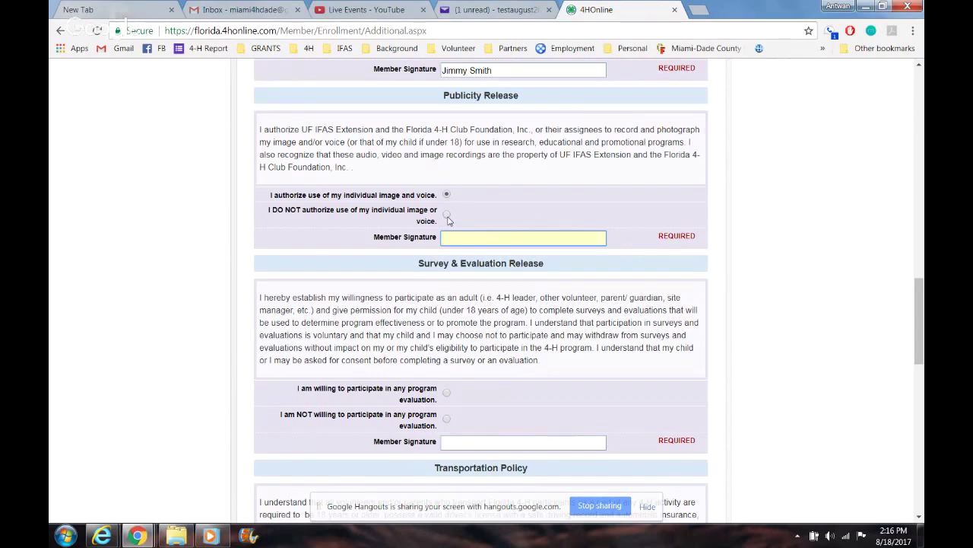
type("Jimmy Smith")
Step: Agree to participate in program evaluations and sign the Survey & Evaluation Release
left_click(449, 392)
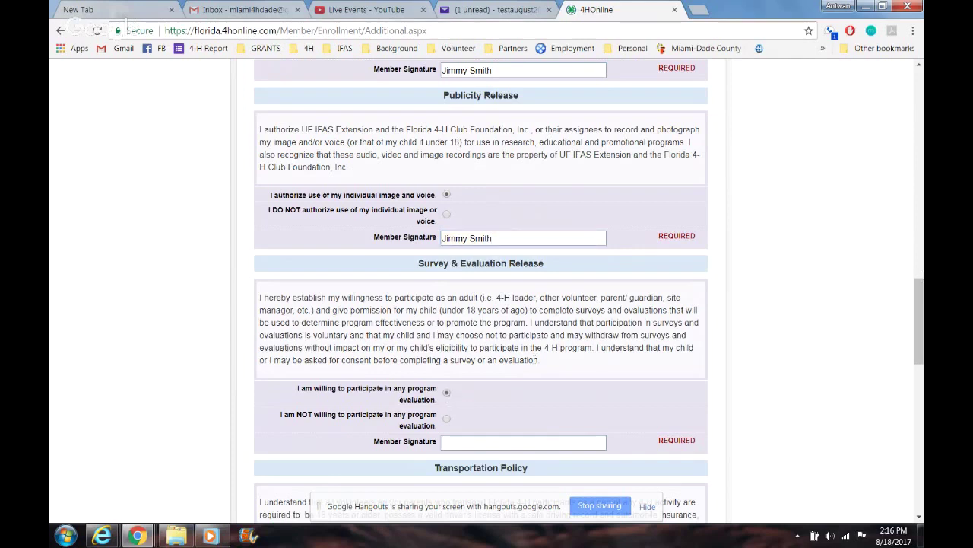
left_click_drag(922, 293, 922, 296)
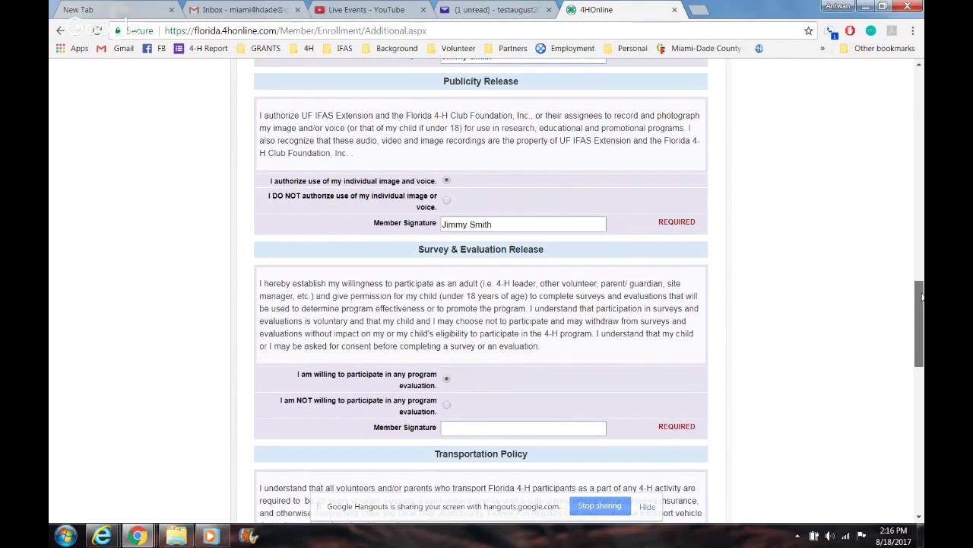
left_click_drag(922, 297, 921, 331)
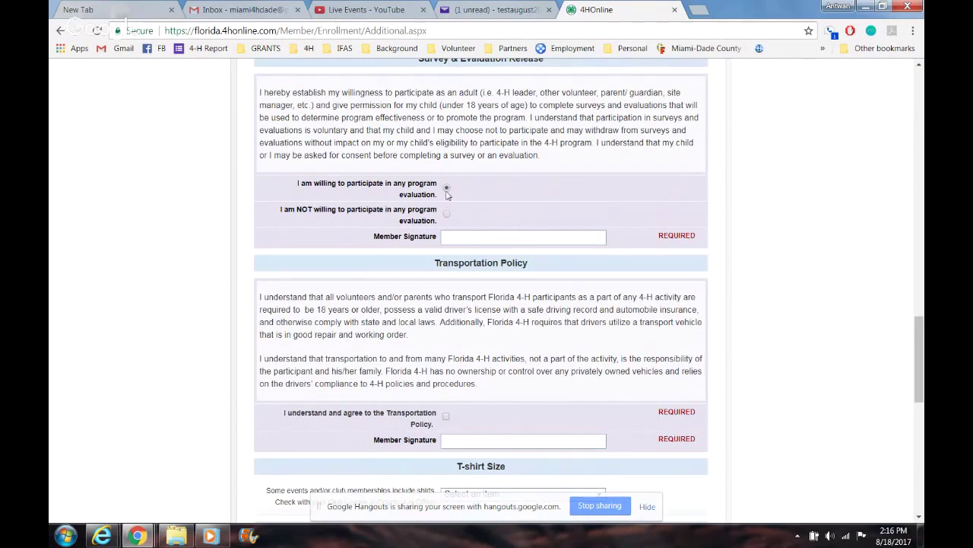
left_click(485, 238)
type("Jimmy Smith")
Step: Sign the Transportation Policy with the member's name and check its agreement box
left_click(494, 441)
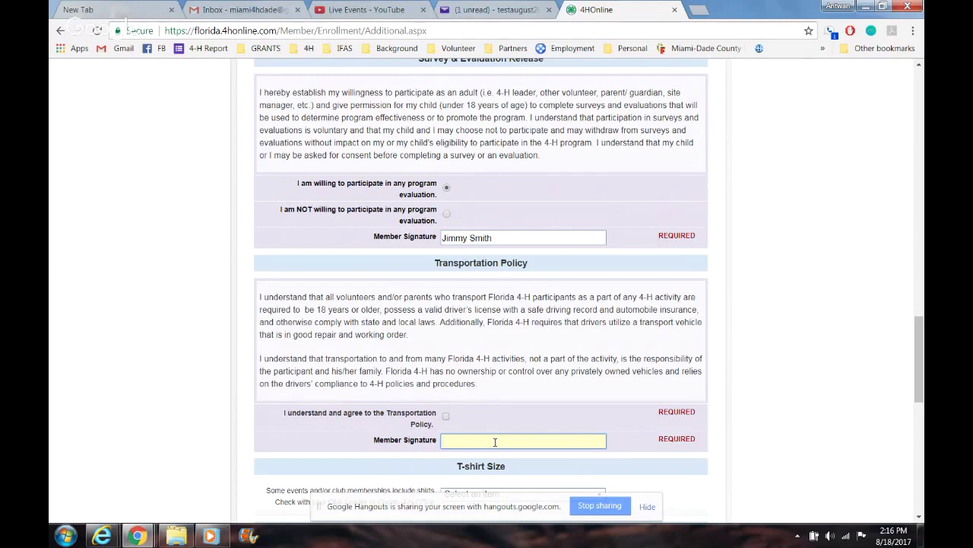
type("Jimmy Smith")
left_click(445, 416)
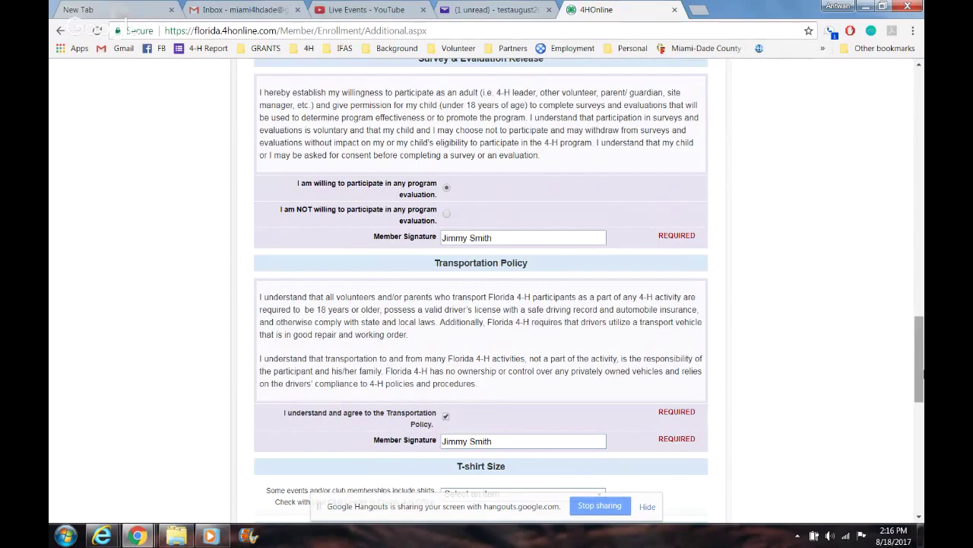
left_click_drag(919, 357, 919, 368)
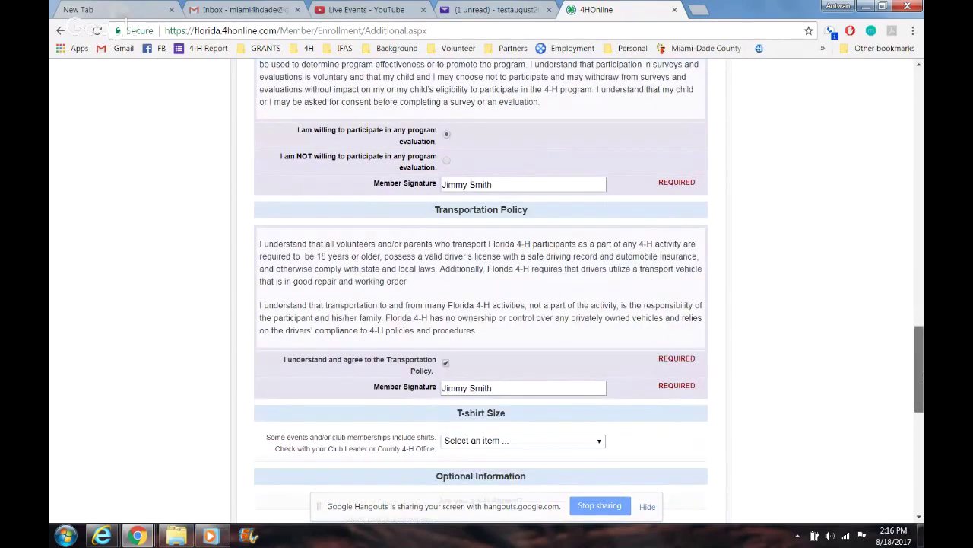
Step: Choose Youth Medium as the T-shirt size
scroll(524, 342, "down", 2)
left_click(525, 275)
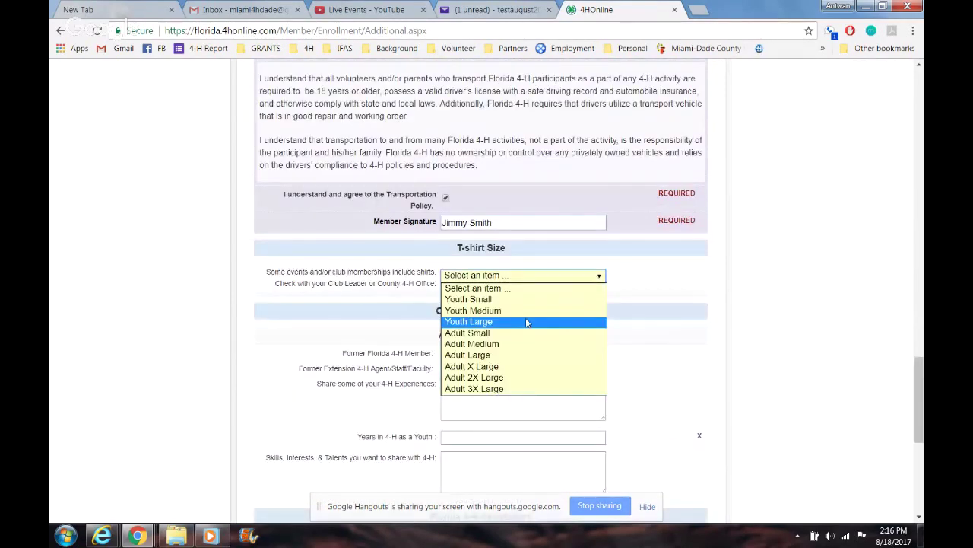
left_click(473, 310)
left_click_drag(919, 384, 922, 401)
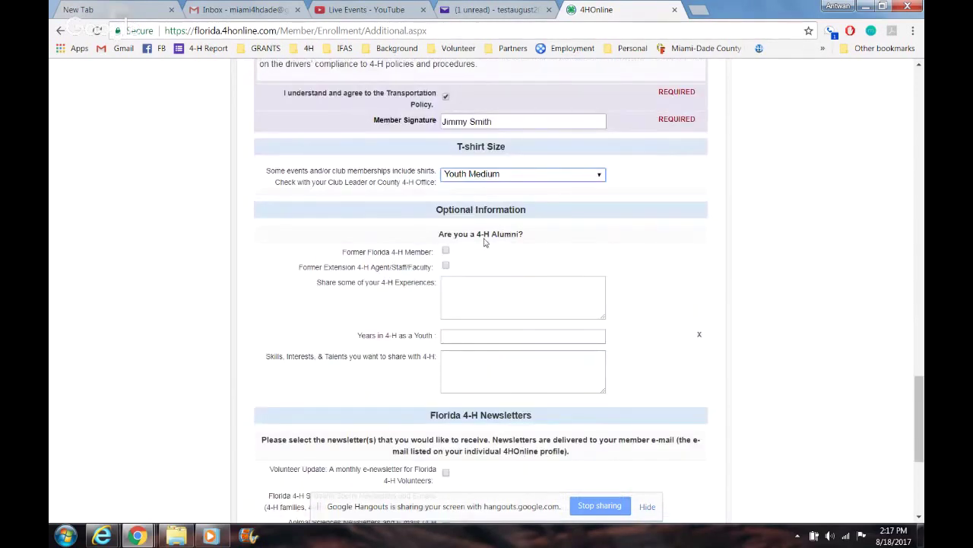
Step: Mark Former Florida 4-H Member, subscribe to Volunteer Update and FL 4-H Connection, and continue
left_click(446, 251)
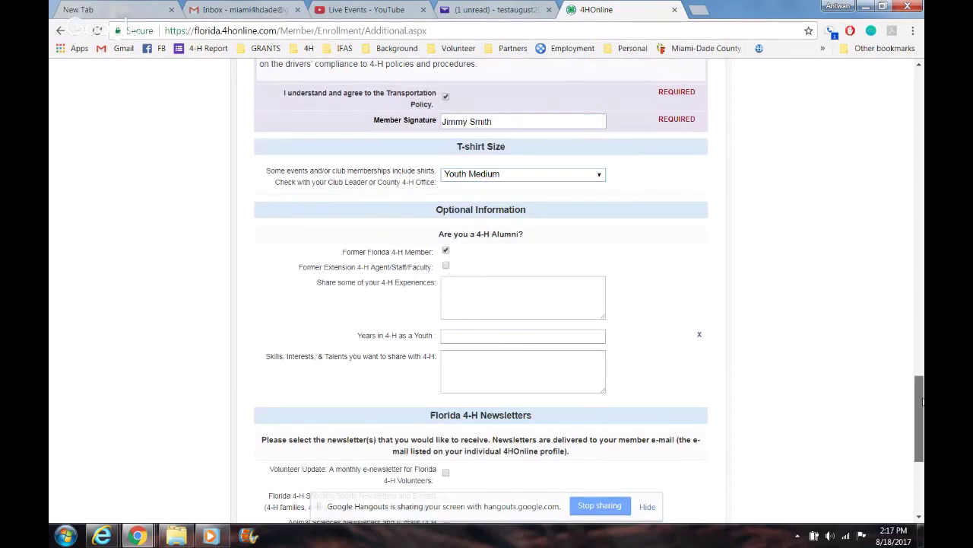
left_click_drag(922, 401, 920, 476)
left_click(445, 388)
left_click(446, 344)
left_click(508, 383)
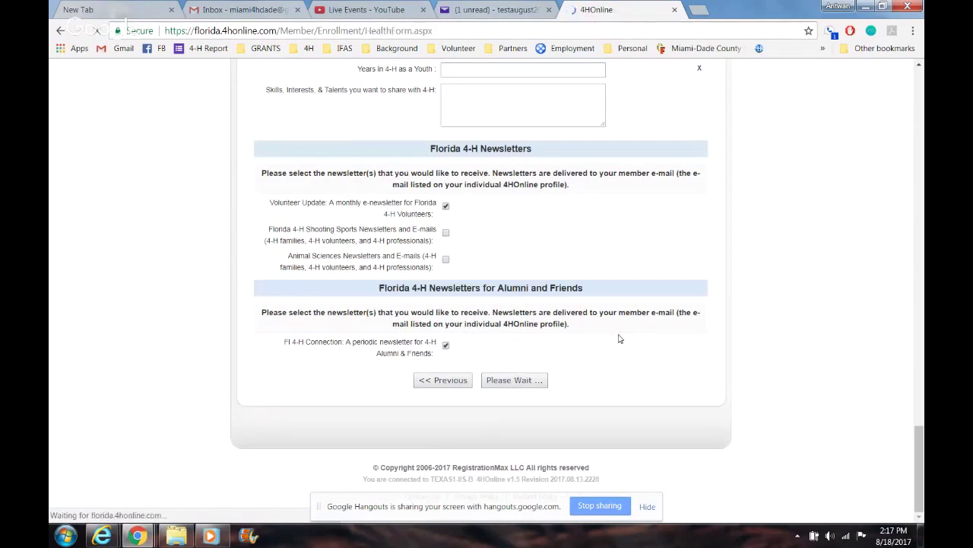
left_click_drag(918, 169, 915, 222)
scroll(800, 208, "down", 2)
scroll(801, 208, "up", 1)
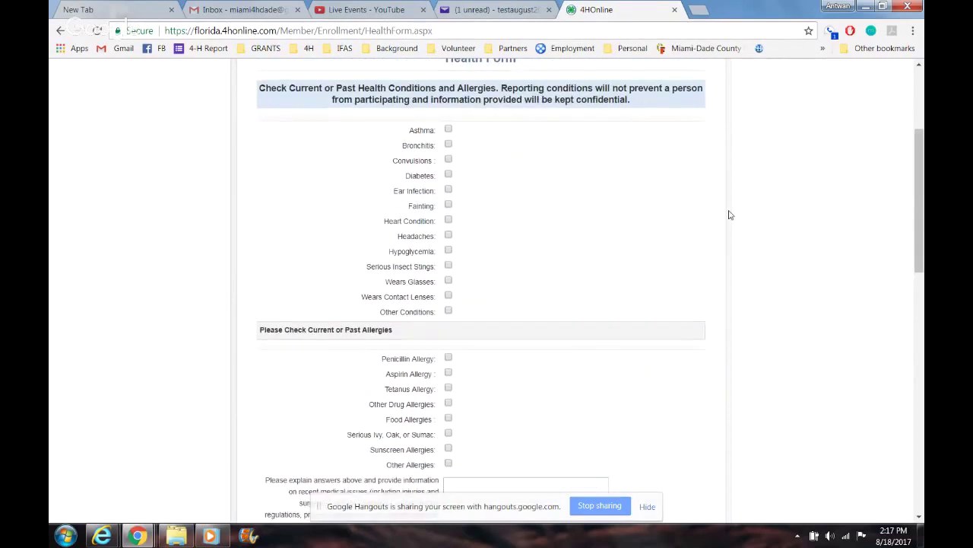
left_click(449, 130)
left_click(449, 220)
left_click_drag(920, 202, 919, 291)
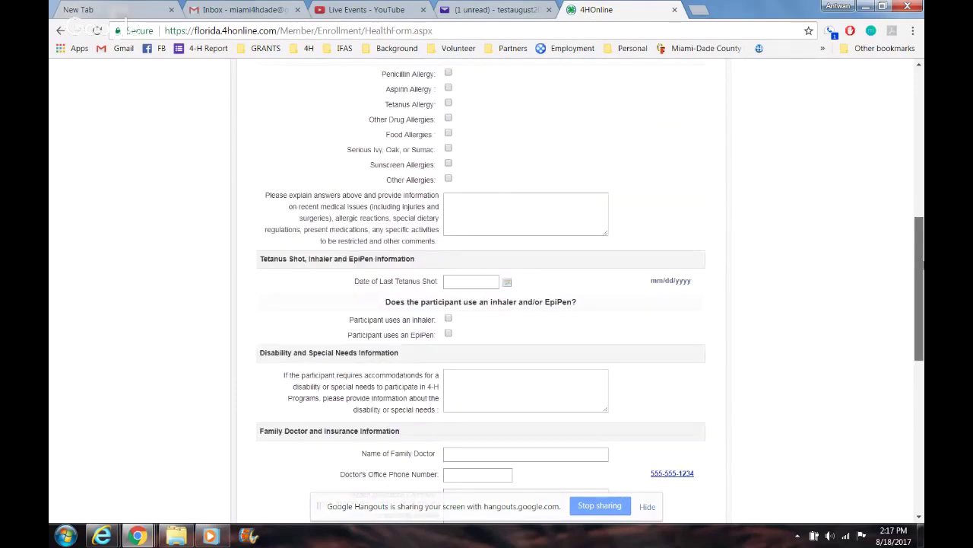
left_click(525, 222)
type("S..")
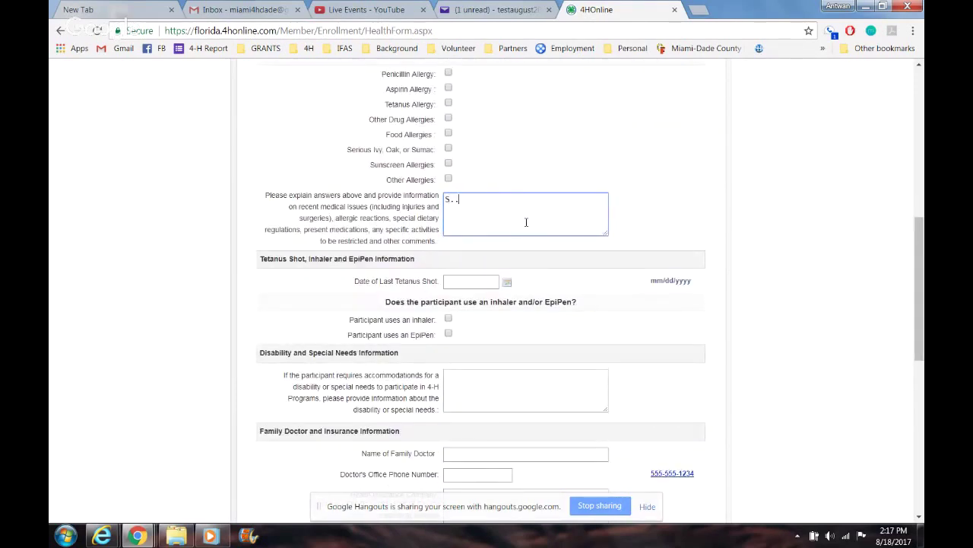
key("BackSpace")
type("...these are t")
type("he re")
type("as")
key("BackSpace")
key("BackSpace")
key("BackSpace")
key("BackSpace")
key("BackSpace")
type("condition the ")
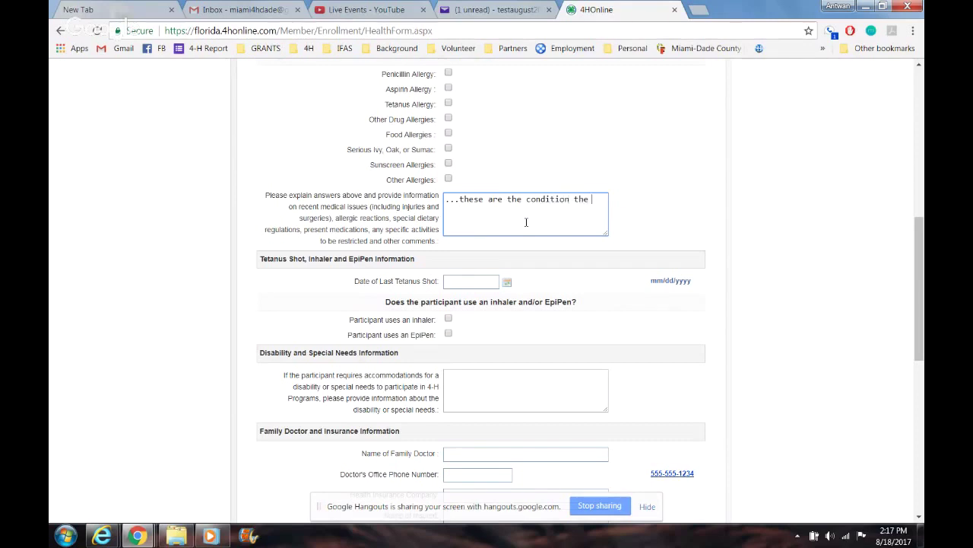
type("health.")
left_click(479, 280)
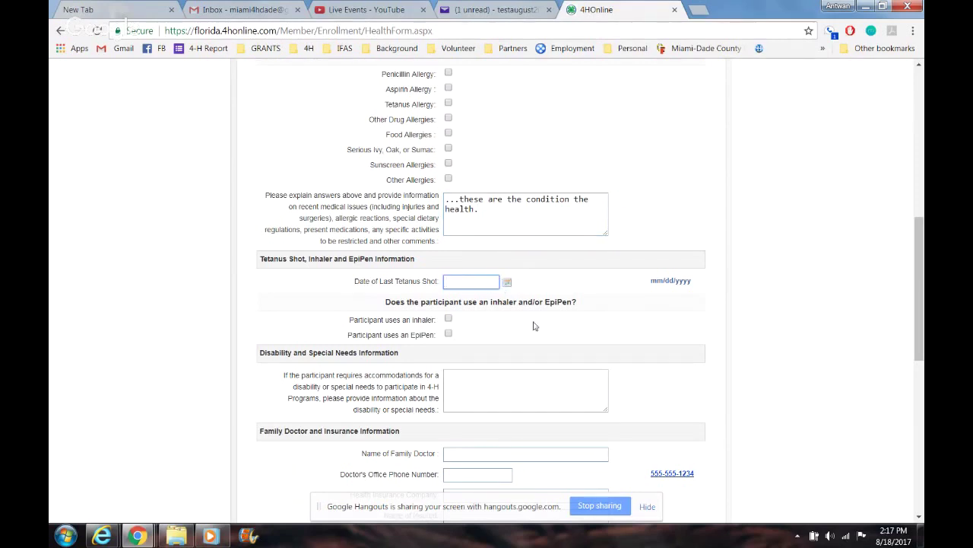
left_click_drag(922, 269, 923, 286)
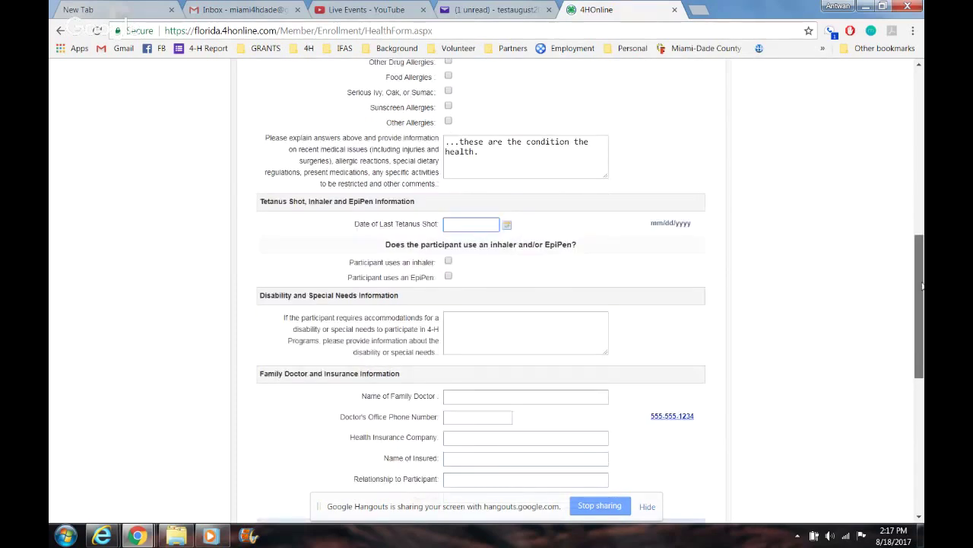
scroll(516, 259, "down", 2)
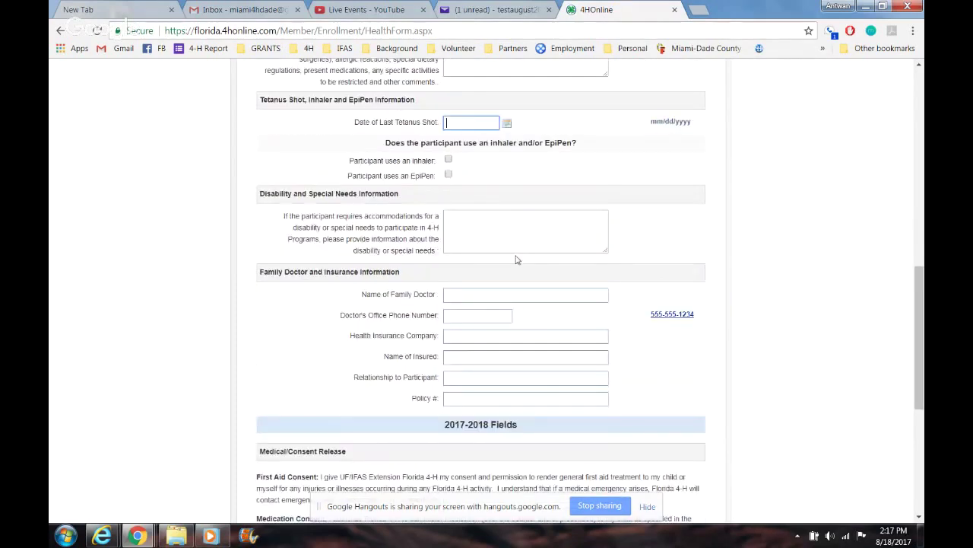
left_click(522, 295)
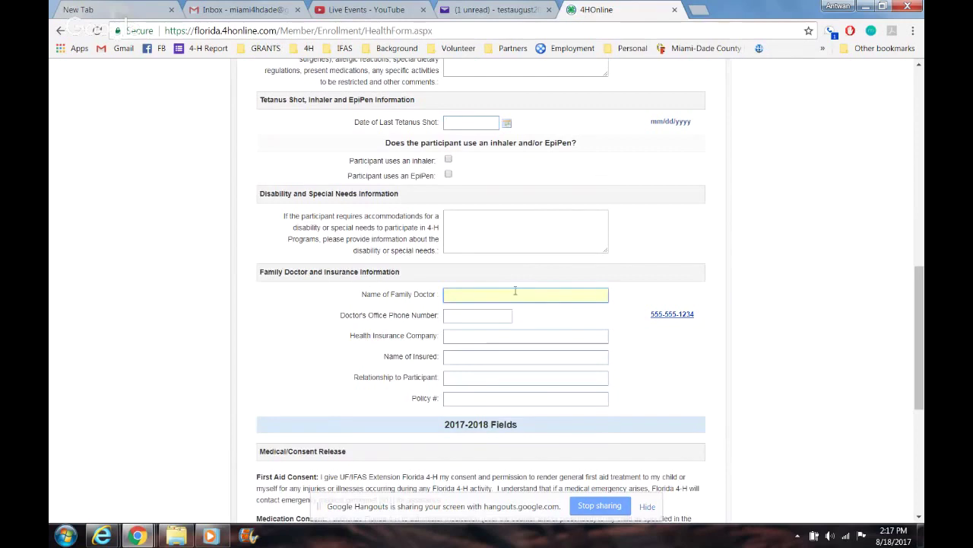
left_click_drag(476, 283, 450, 258)
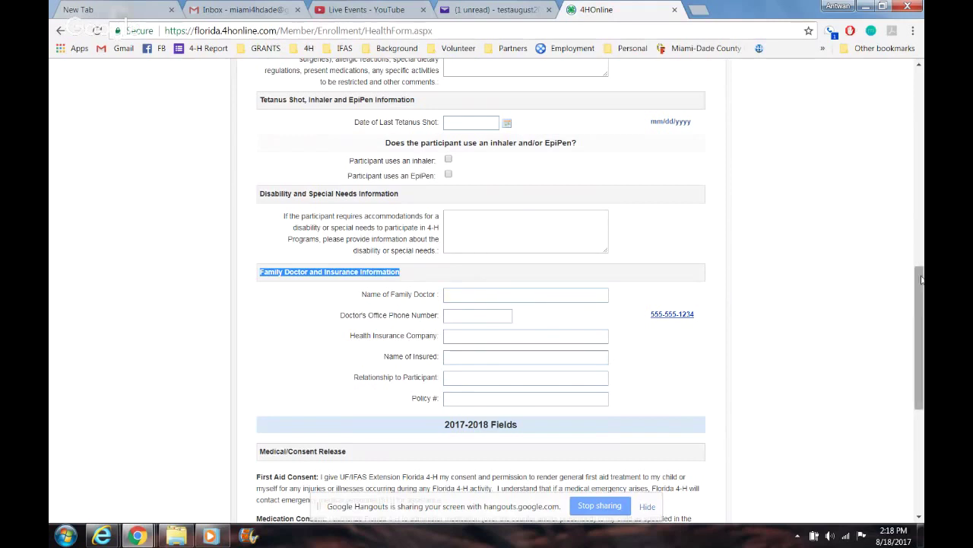
left_click_drag(920, 277, 920, 287)
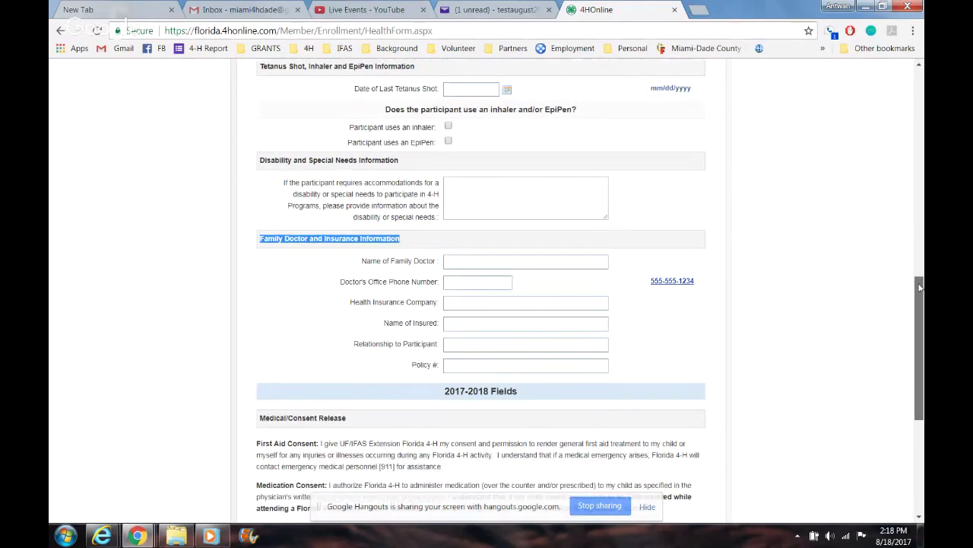
scroll(730, 279, "down", 4)
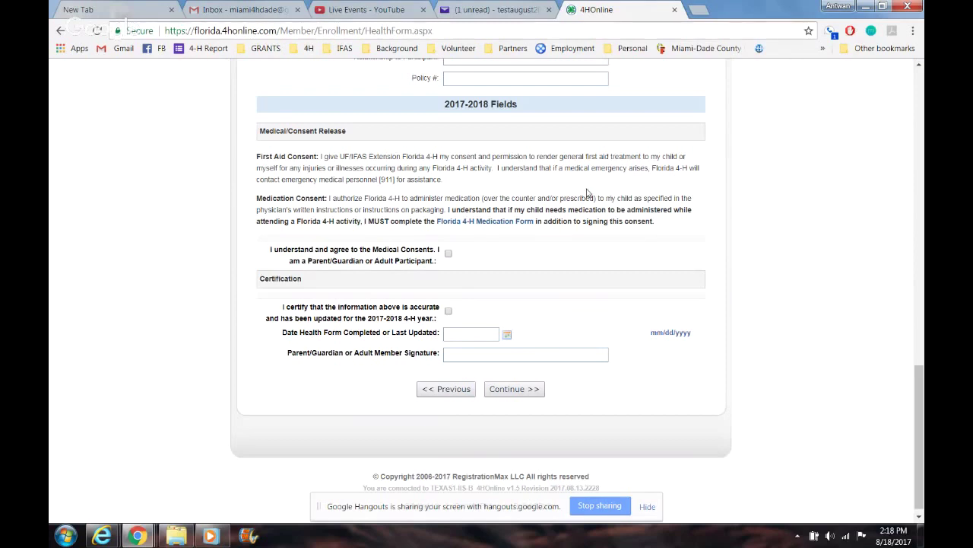
Step: Tick both health consents, date the form 08/18/2017, sign with the member's name, and continue
left_click(448, 254)
left_click(448, 312)
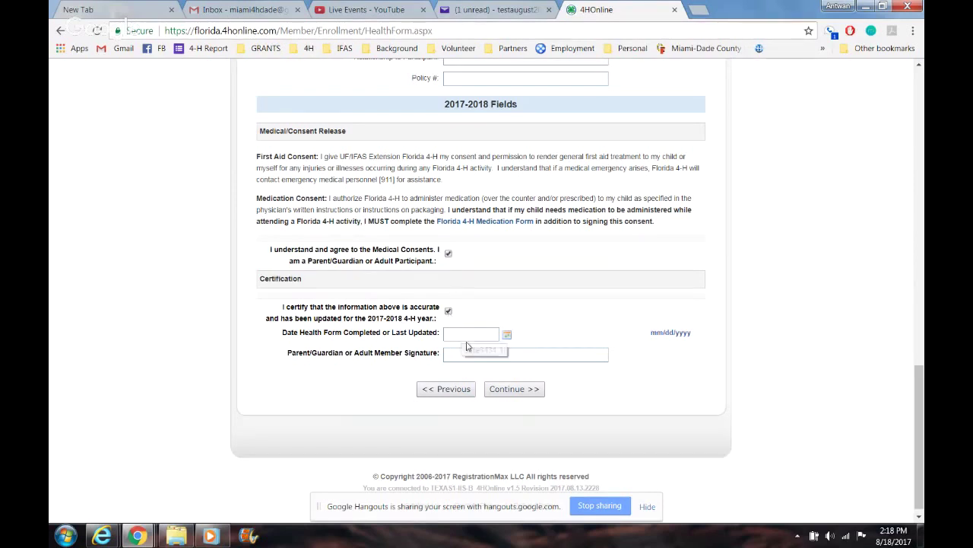
left_click(508, 335)
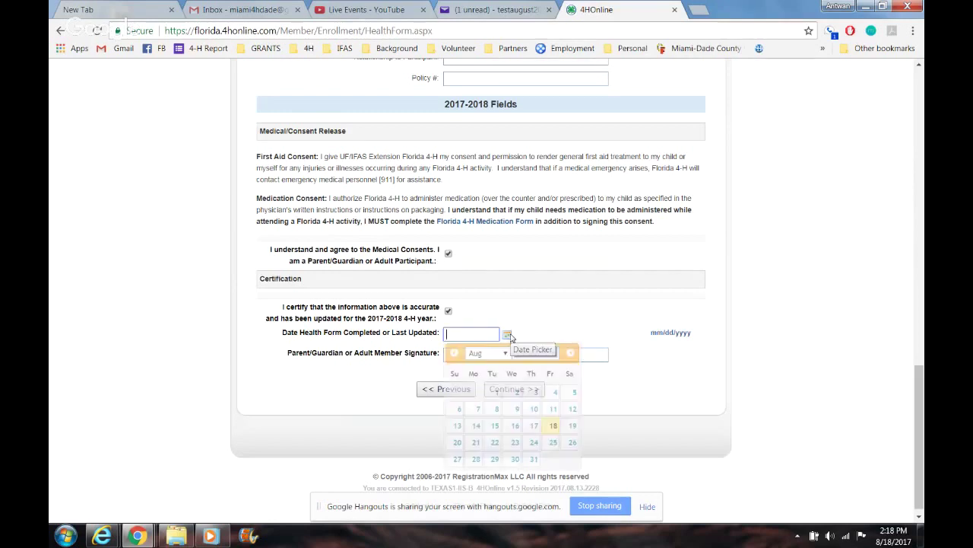
left_click(552, 425)
left_click(475, 352)
type("Jimmy Smith")
left_click(505, 389)
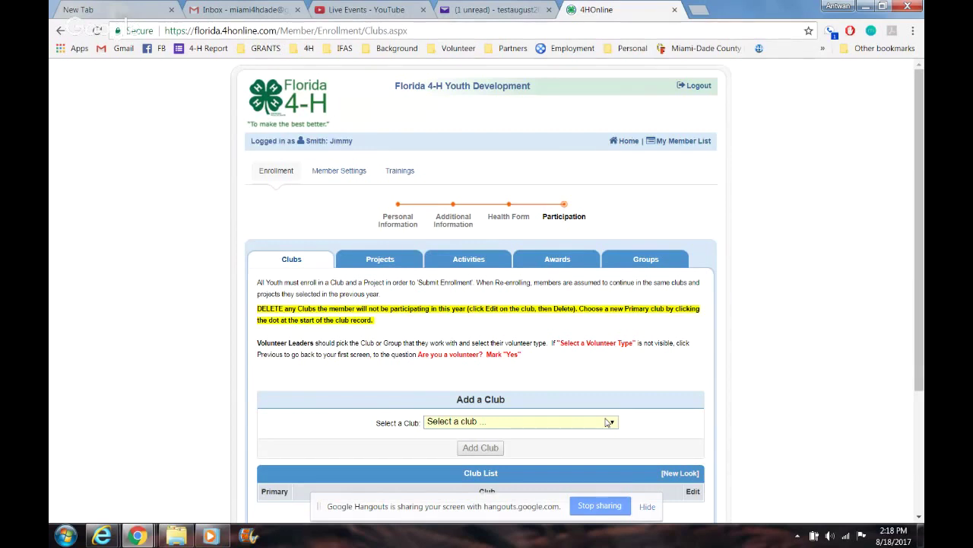
Step: Select Homestead 4-H Club and add it as the member's club
left_click_drag(921, 318, 921, 428)
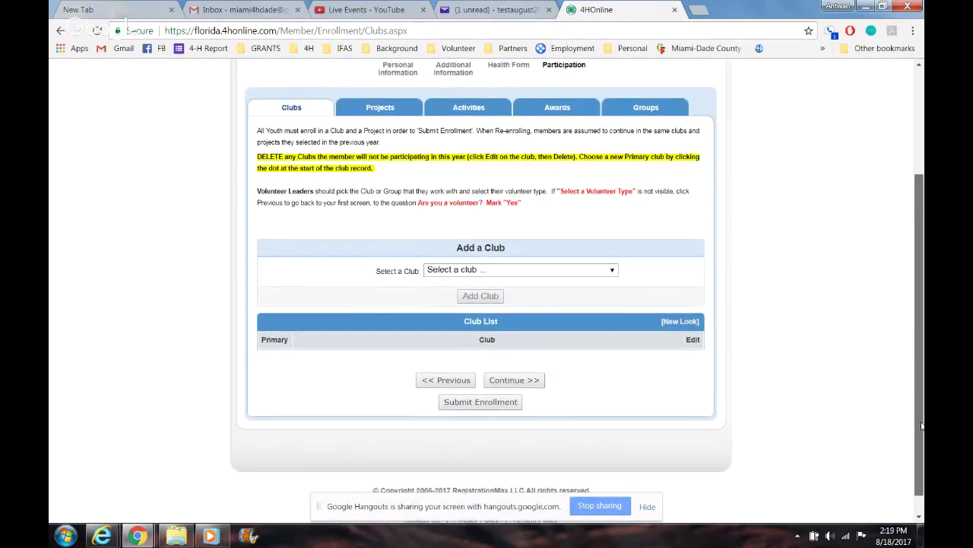
left_click(590, 262)
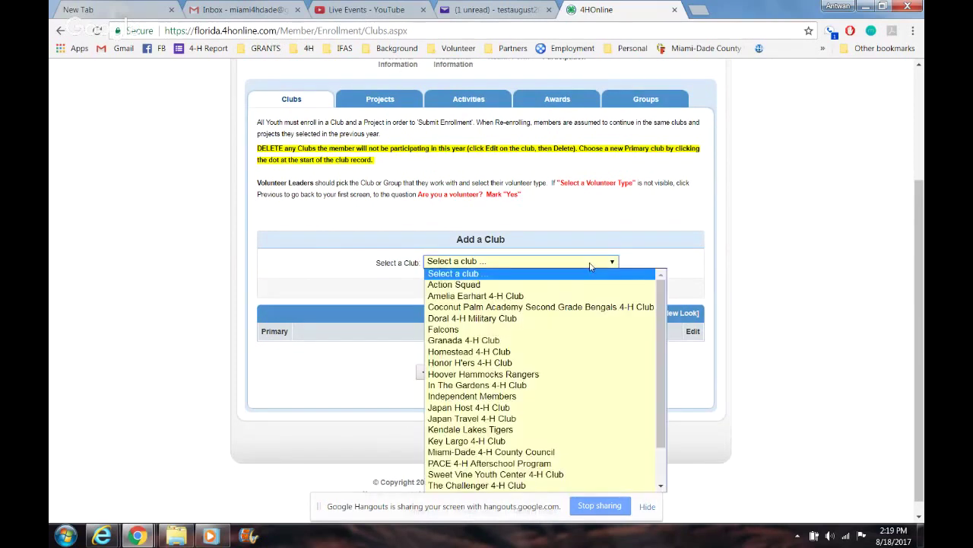
left_click(512, 353)
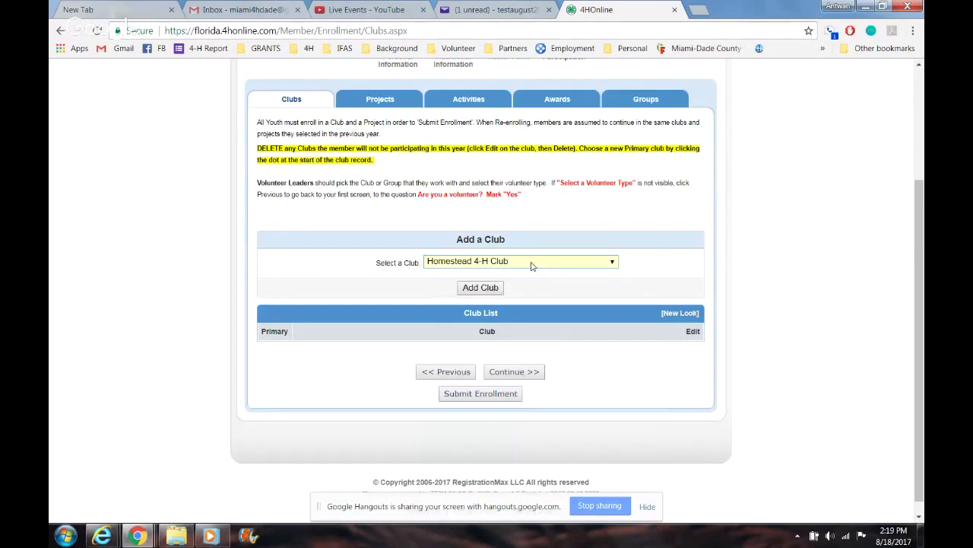
left_click(532, 264)
left_click_drag(664, 353, 664, 314)
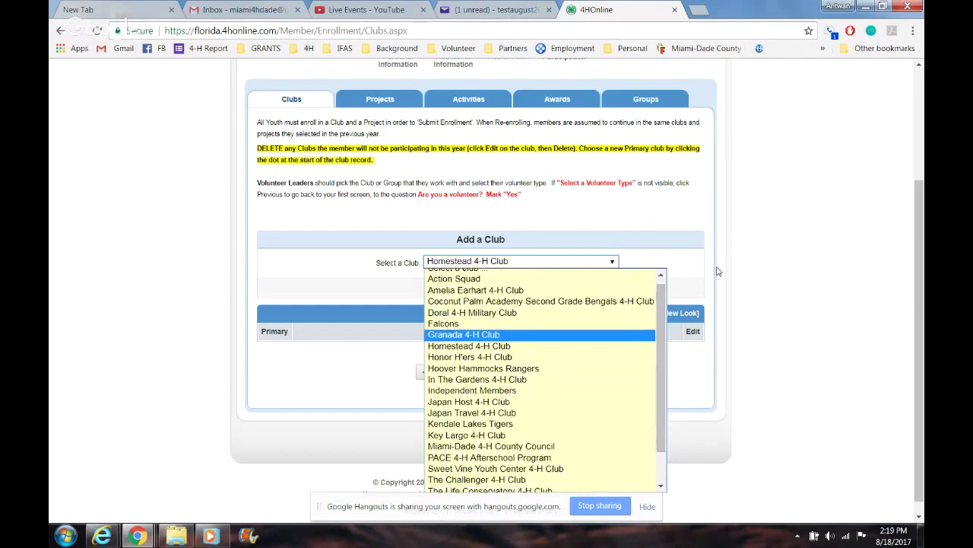
left_click(721, 272)
left_click(481, 290)
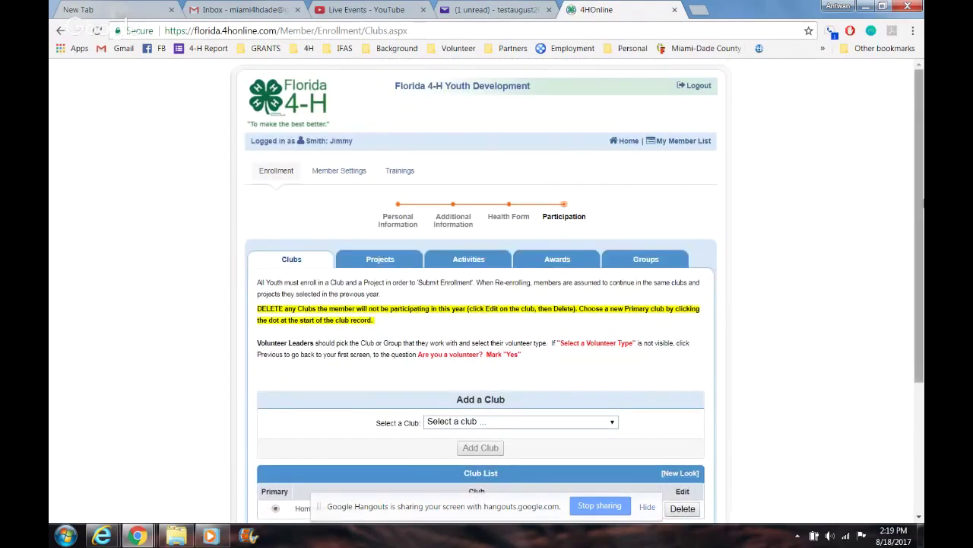
Step: Leave the club selection unchanged and continue to the Projects step
scroll(923, 225, "down", 1)
scroll(923, 225, "down", 4)
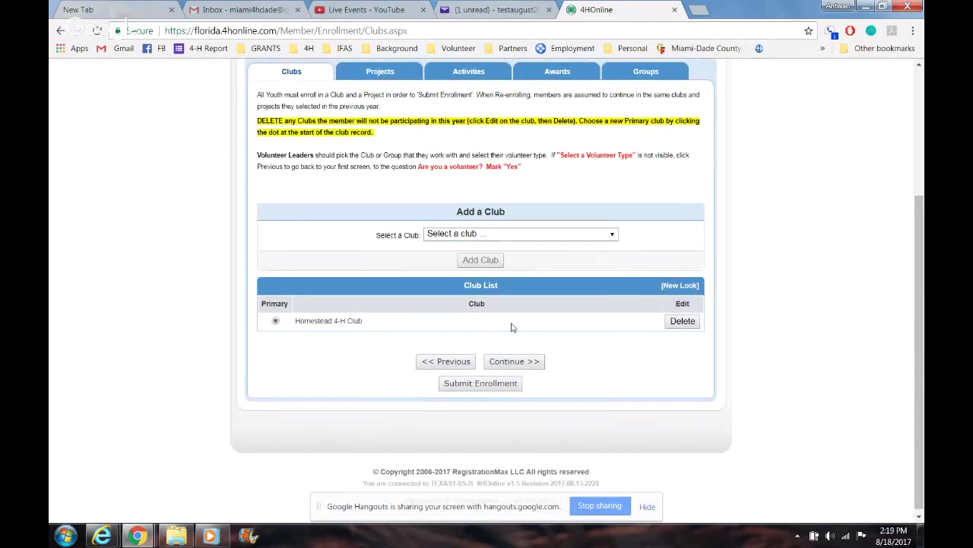
left_click(517, 233)
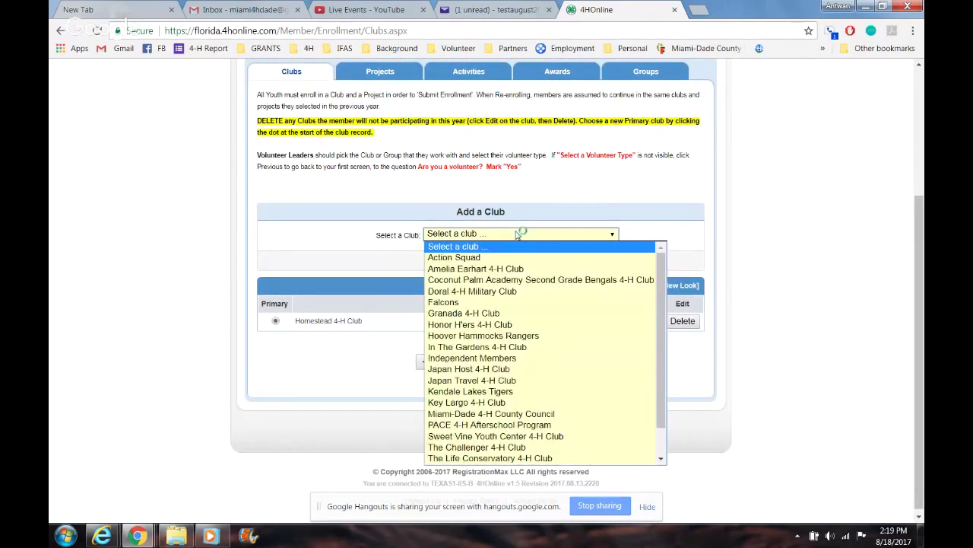
left_click(669, 144)
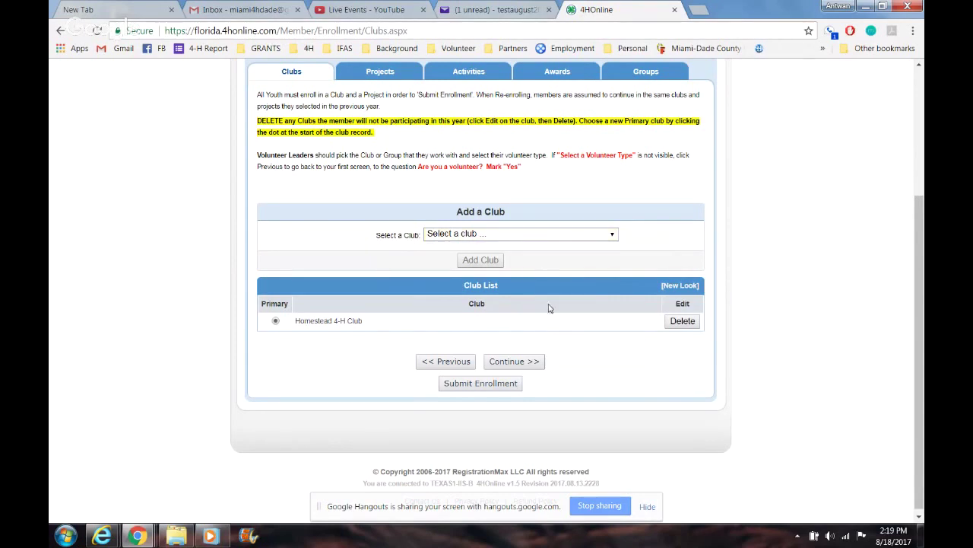
left_click_drag(920, 238, 921, 264)
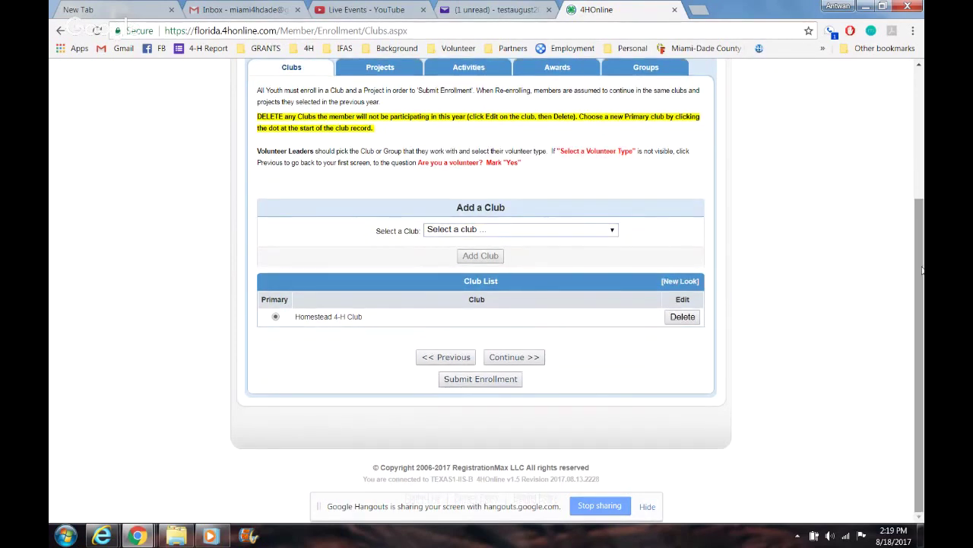
left_click(534, 358)
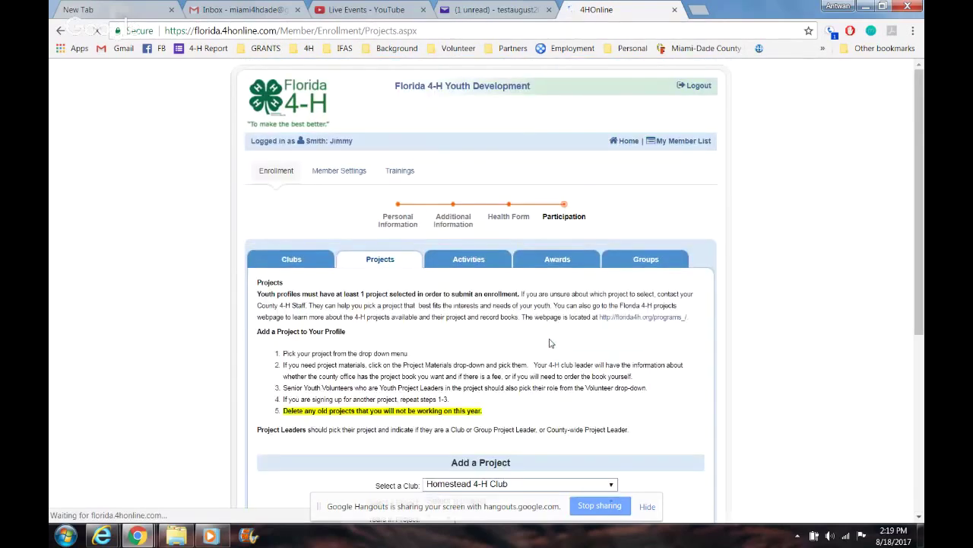
Step: Add the BEEF project with BF 1 Bite Into Beef materials and continue to Activities
scroll(559, 312, "down", 3)
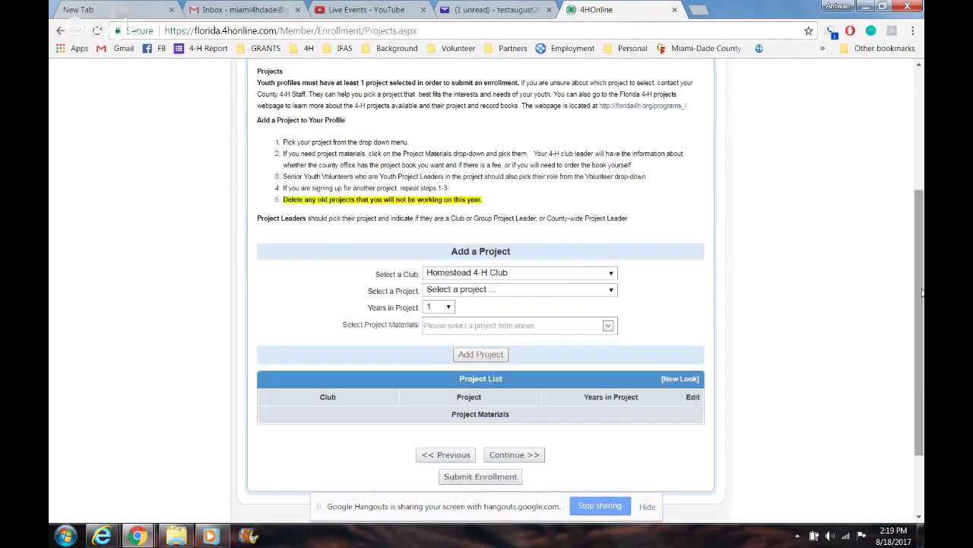
left_click(566, 289)
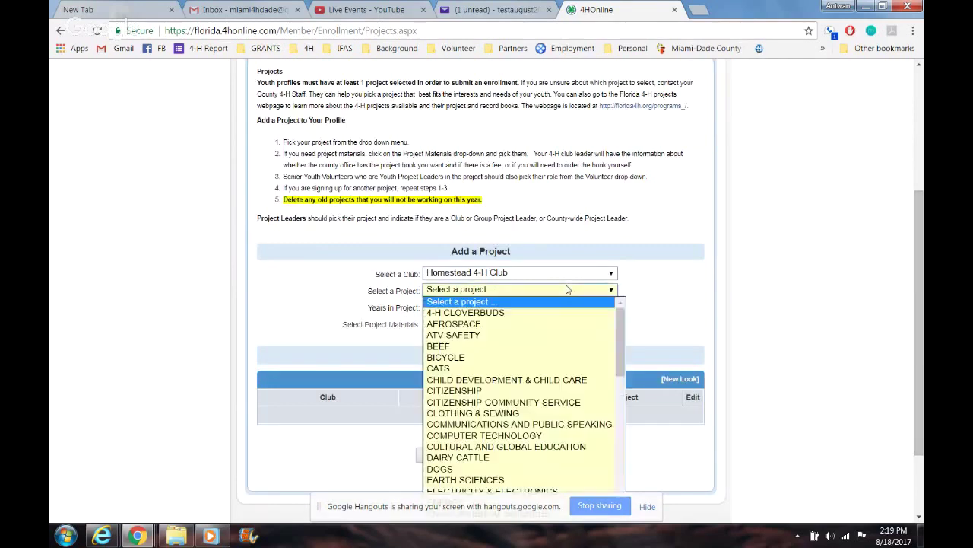
left_click(550, 347)
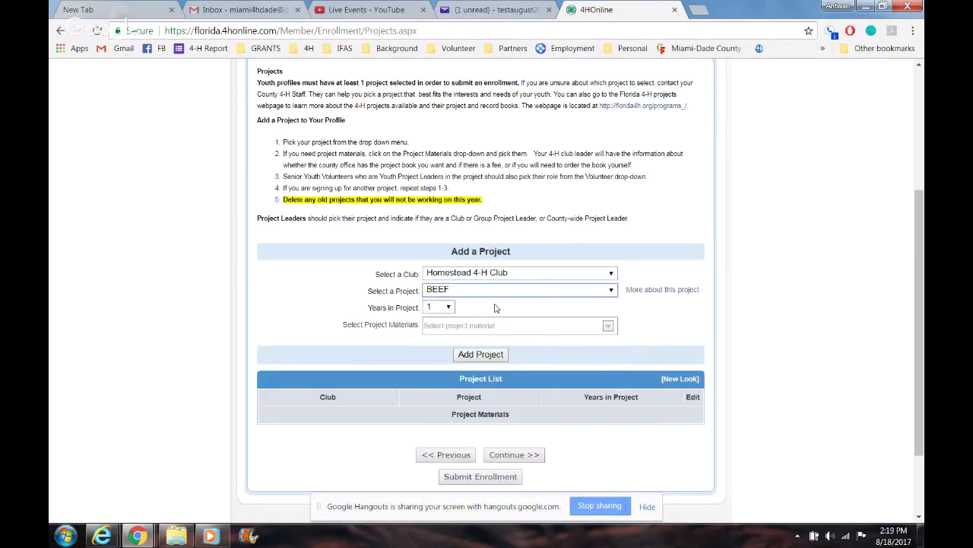
left_click(584, 330)
left_click(607, 326)
left_click(607, 325)
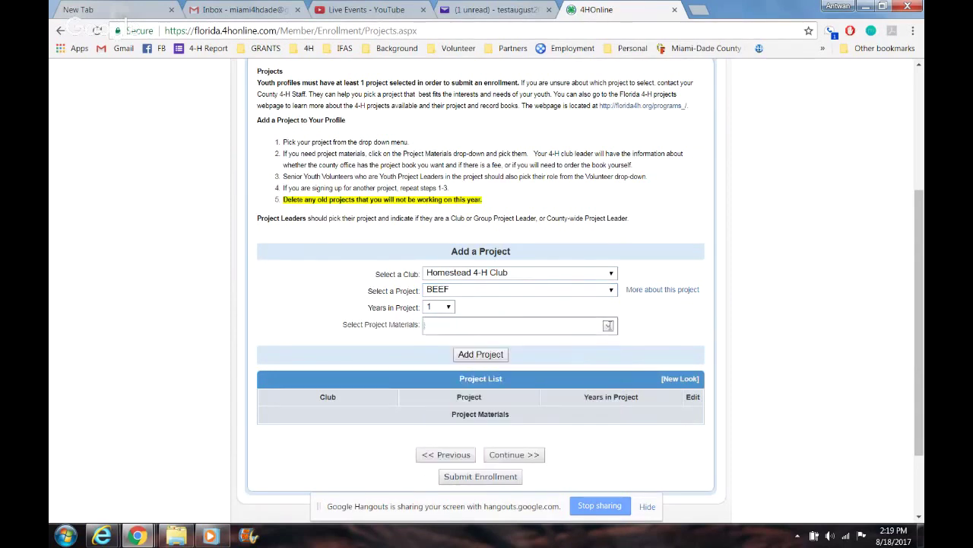
left_click(607, 326)
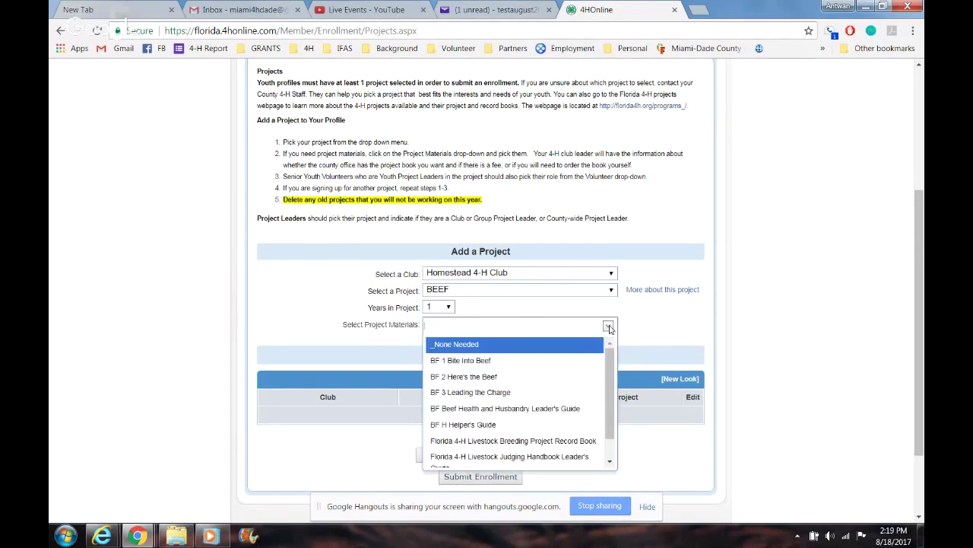
left_click(577, 367)
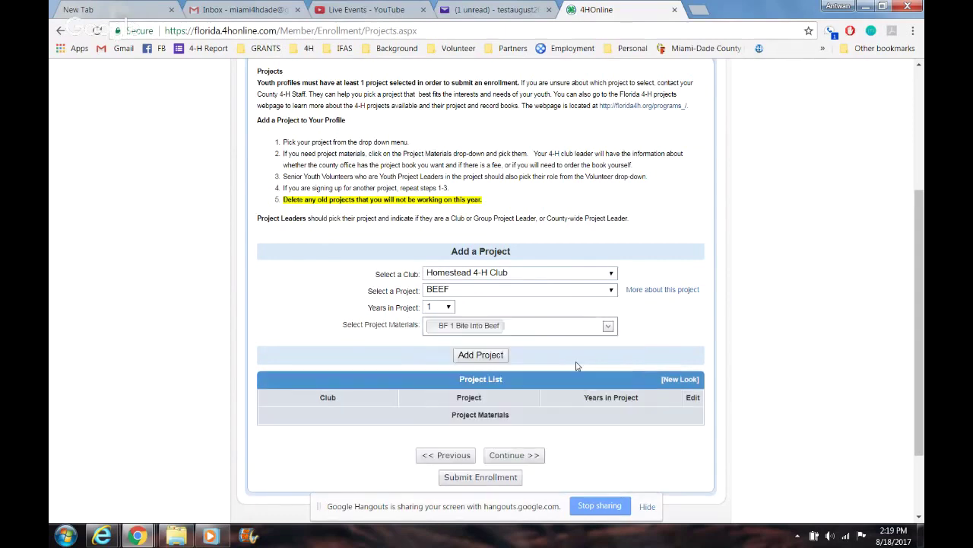
left_click(498, 358)
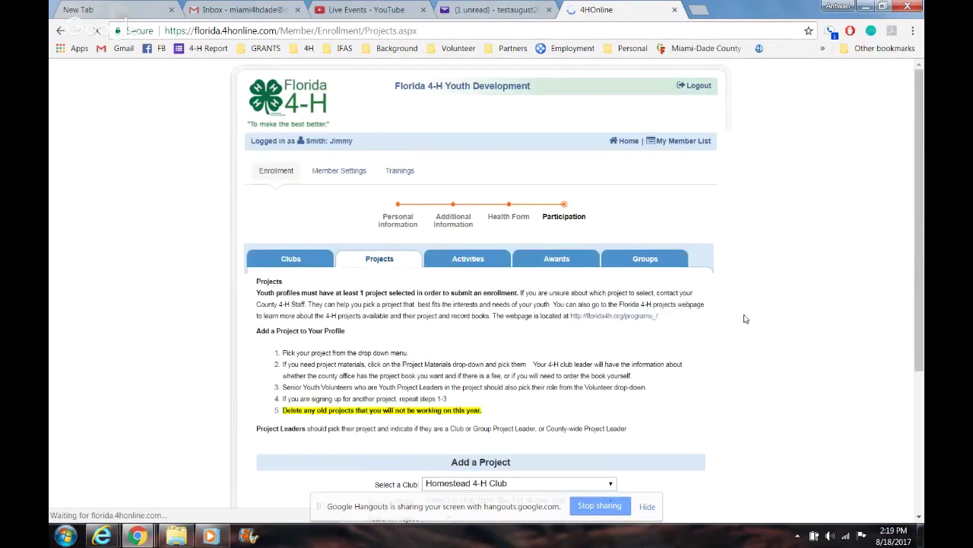
left_click_drag(918, 219, 923, 393)
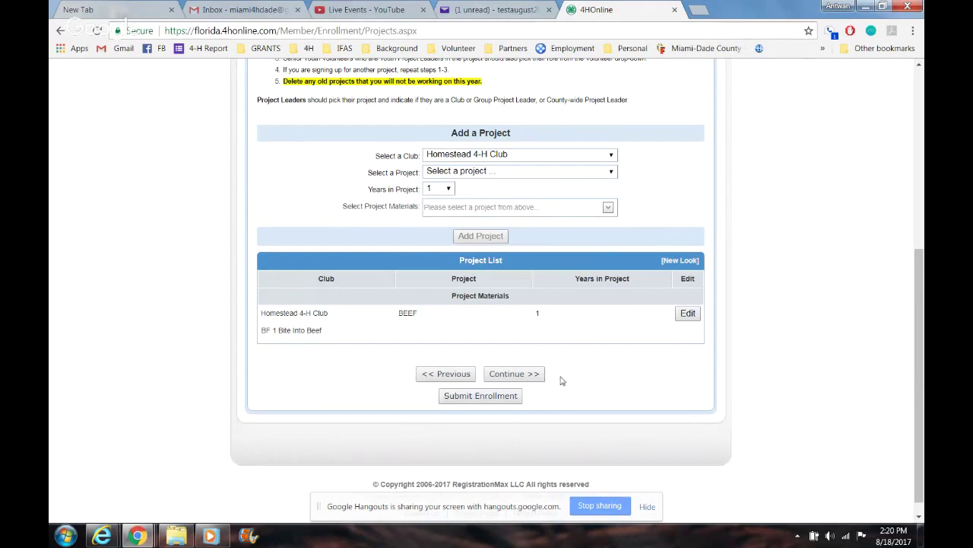
left_click(530, 375)
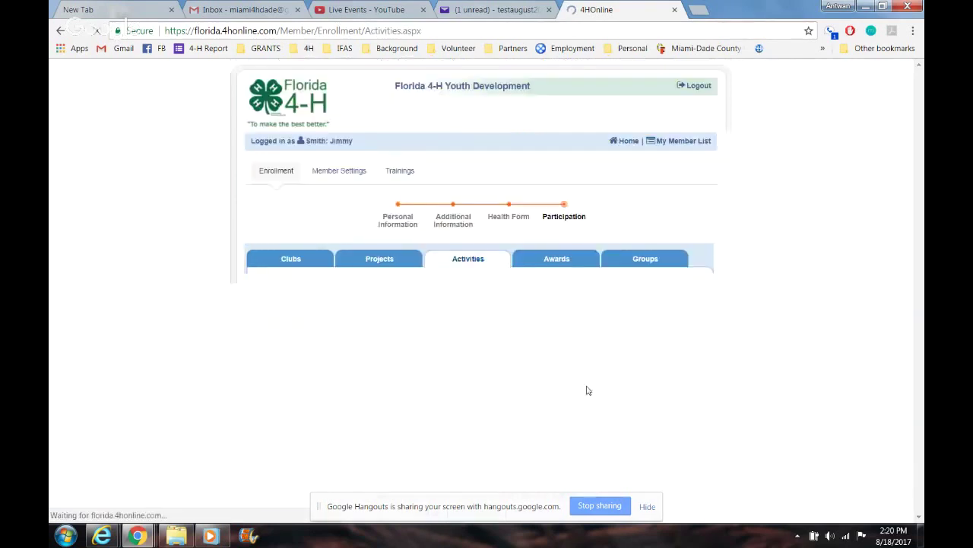
Step: Browse the available activities list without choosing one
left_click_drag(922, 205, 923, 319)
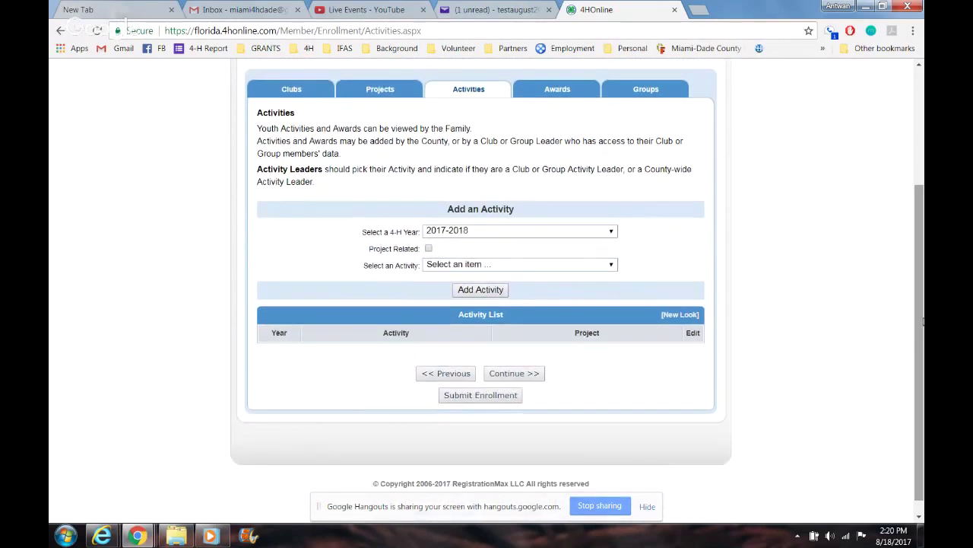
left_click(560, 269)
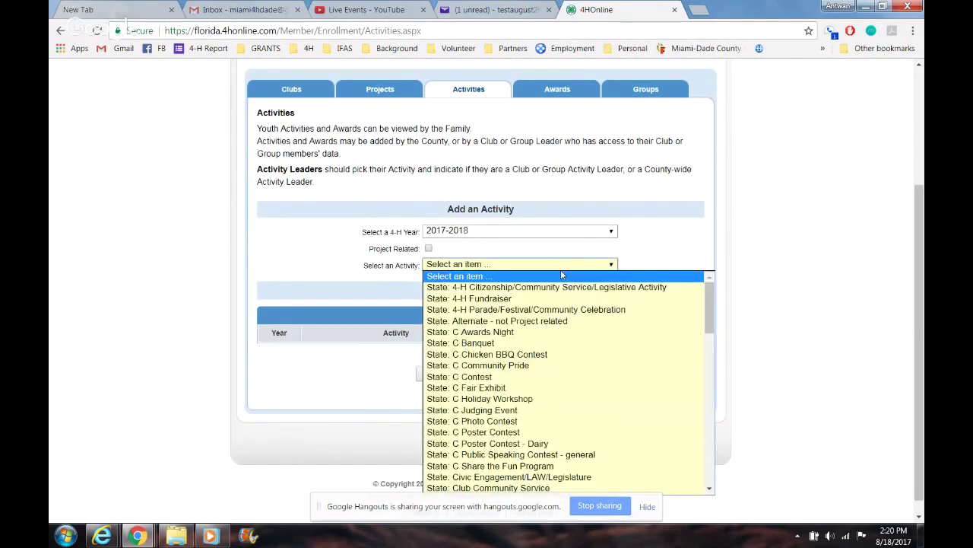
left_click(560, 269)
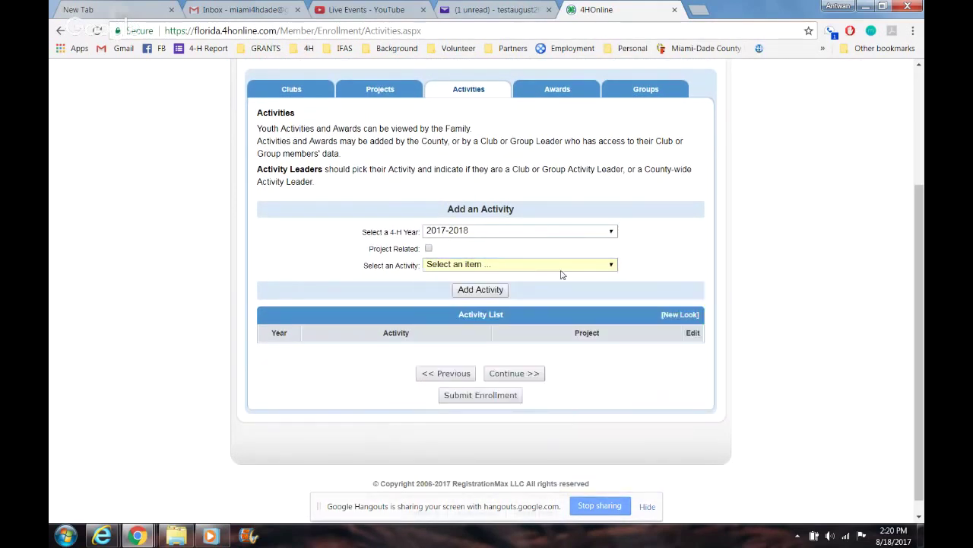
left_click(556, 266)
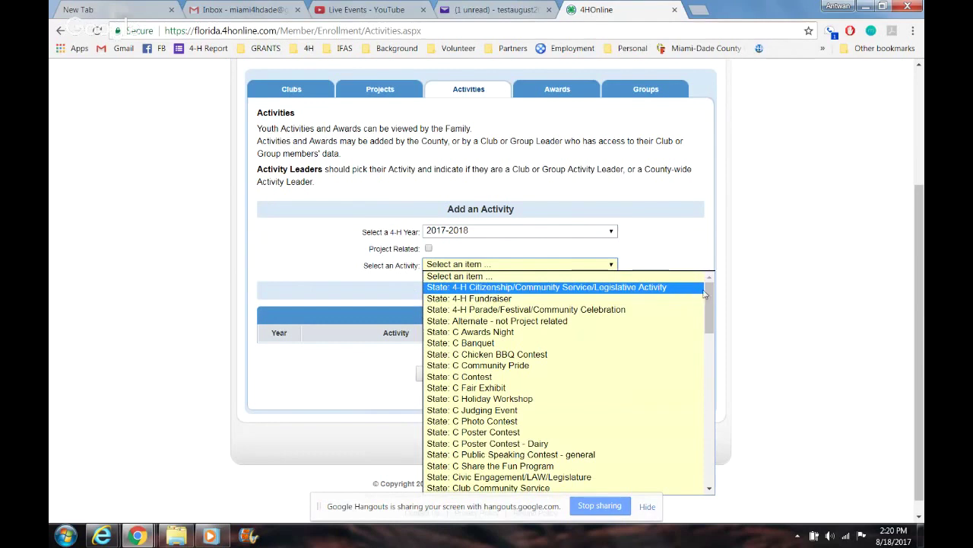
left_click(670, 232)
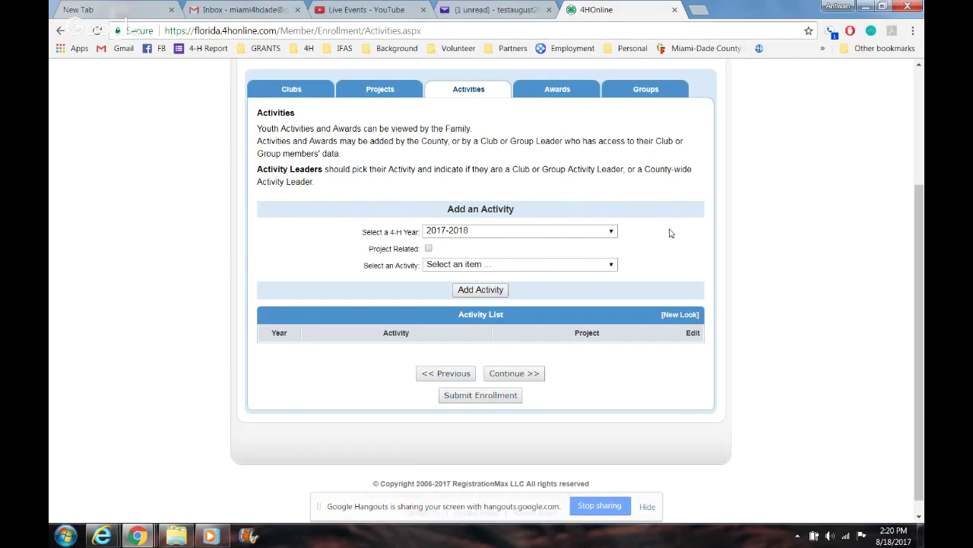
Step: Try adding State: C Chicken BBQ Contest for 4-H year 2016-2017; the activity list stays empty
left_click(580, 270)
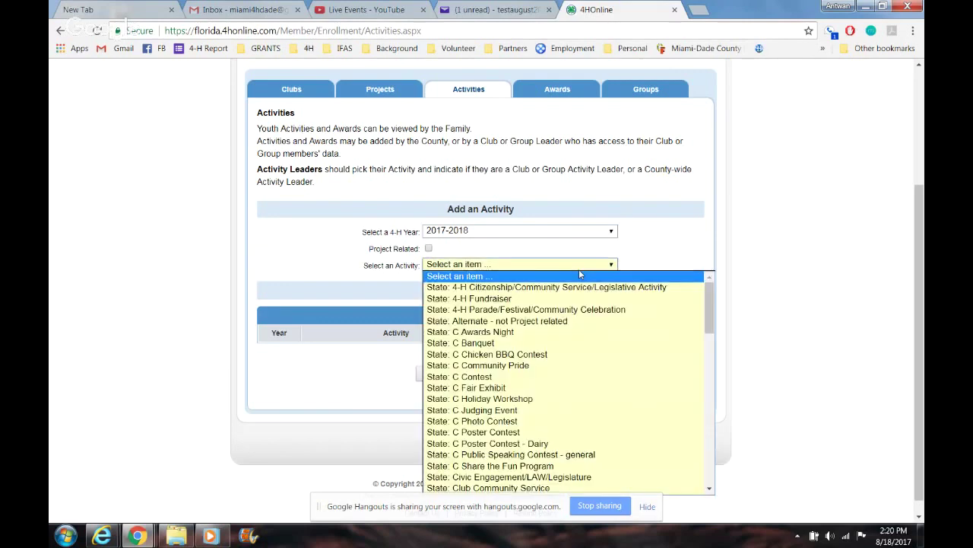
mouse_move(708, 314)
left_mouse_down()
mouse_move(708, 460)
mouse_move(710, 286)
mouse_move(710, 297)
left_mouse_up()
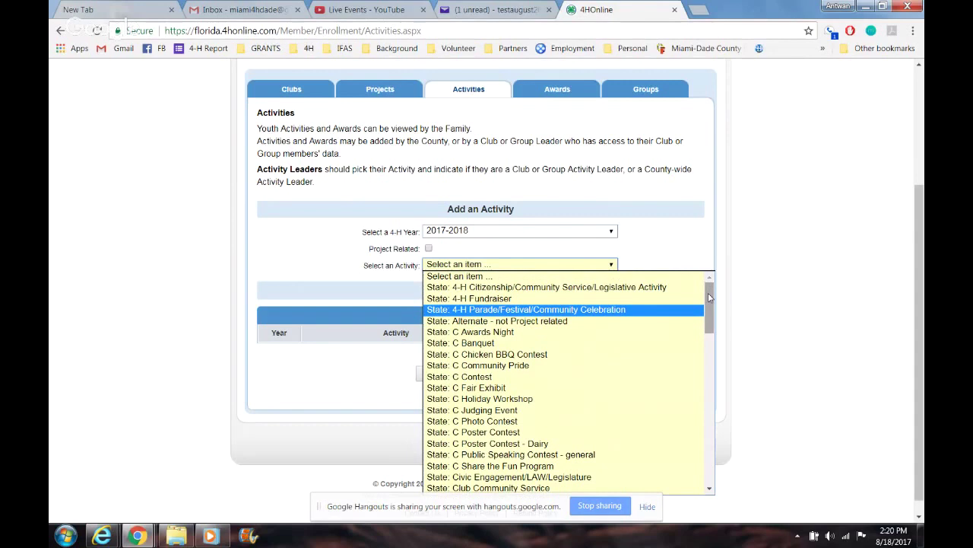
left_click(609, 357)
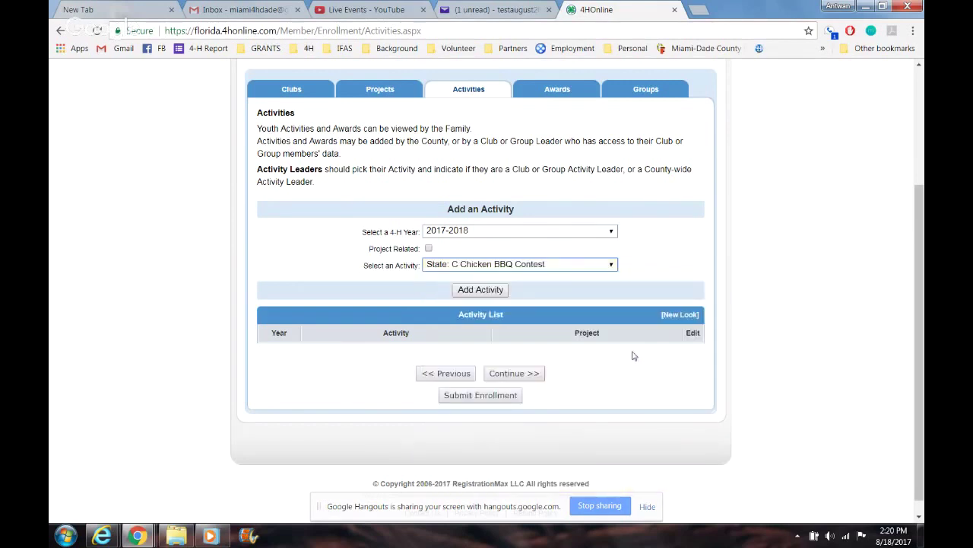
left_click(509, 233)
left_click(495, 251)
left_click(491, 290)
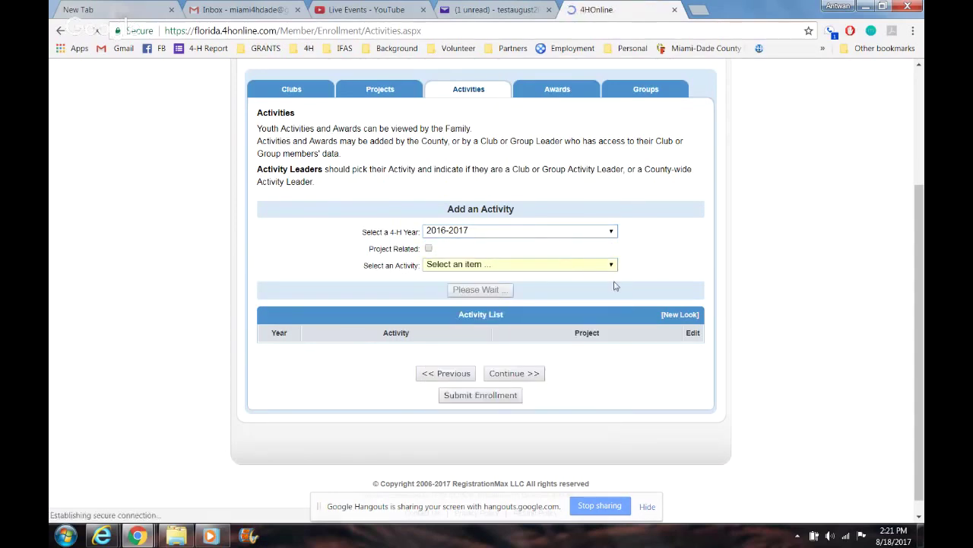
Step: Add State: C Banquet for 2016-2017 to the activity list, with Project Related left unchecked
left_click_drag(920, 194, 919, 288)
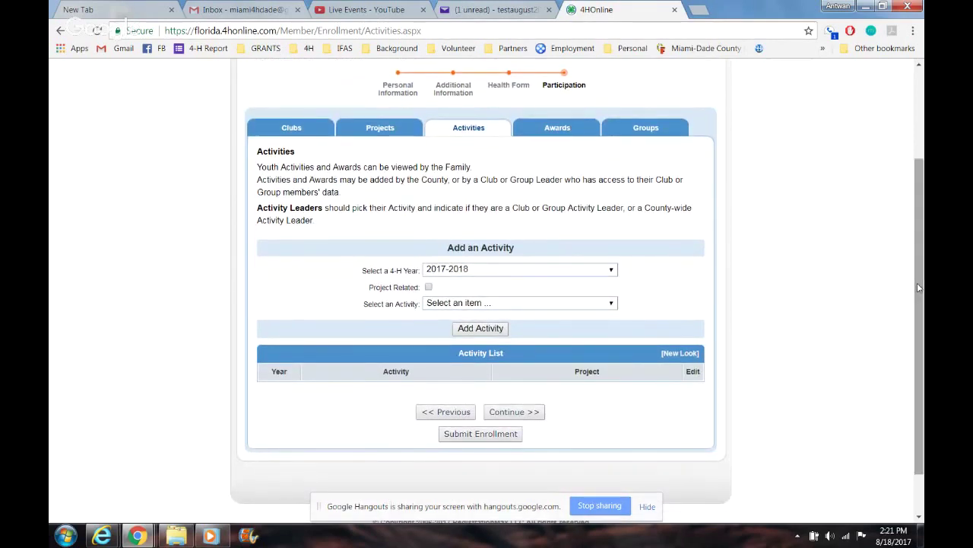
left_click(505, 266)
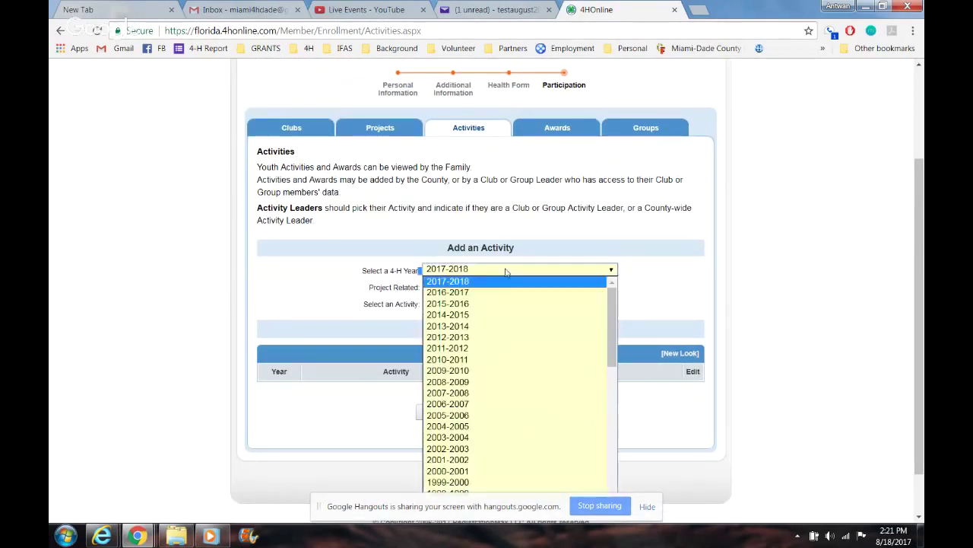
left_click(469, 292)
left_click(478, 303)
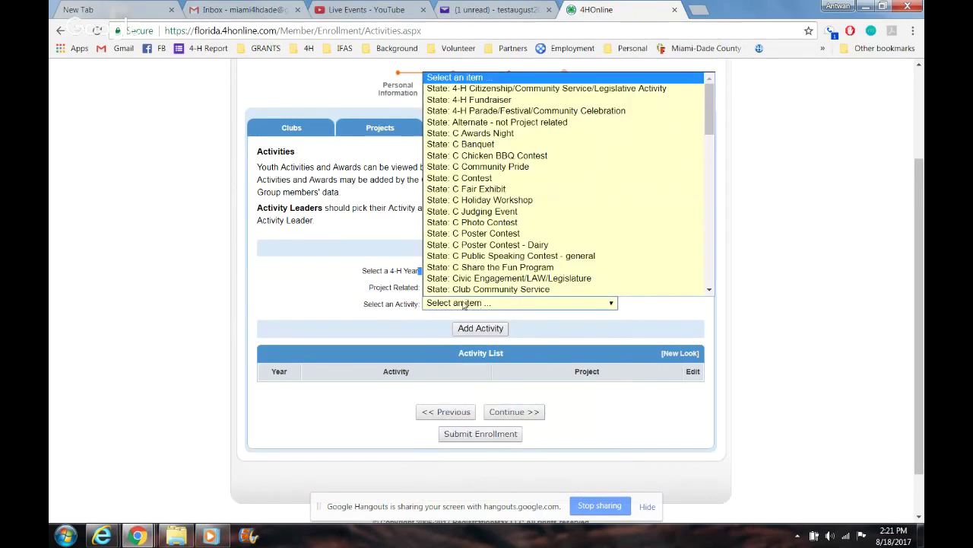
left_click_drag(376, 287, 423, 287)
left_click(428, 287)
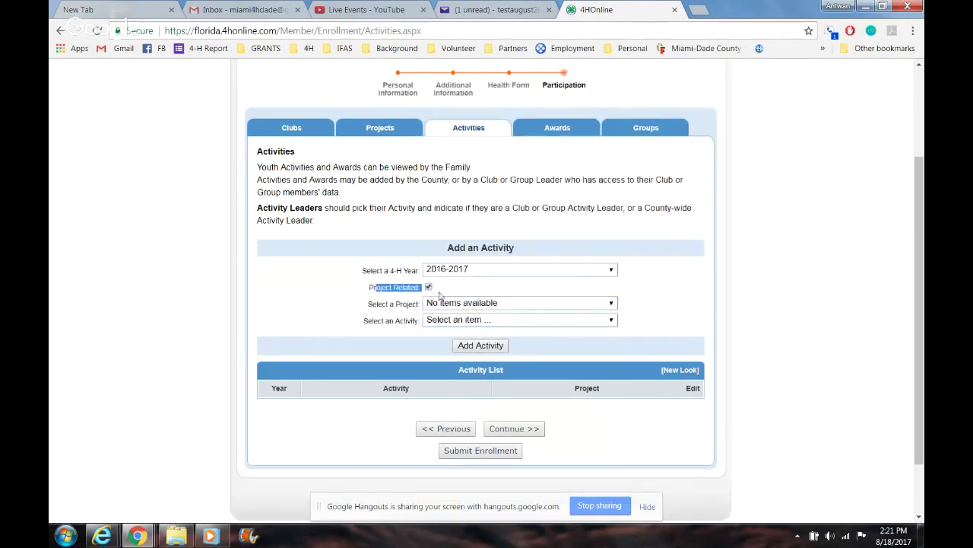
left_click(456, 303)
left_click(428, 287)
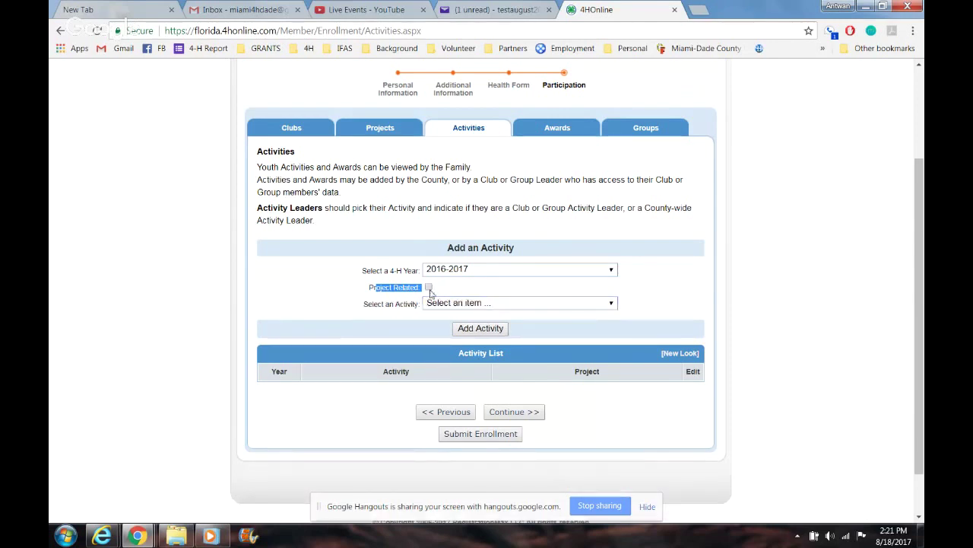
left_click(459, 304)
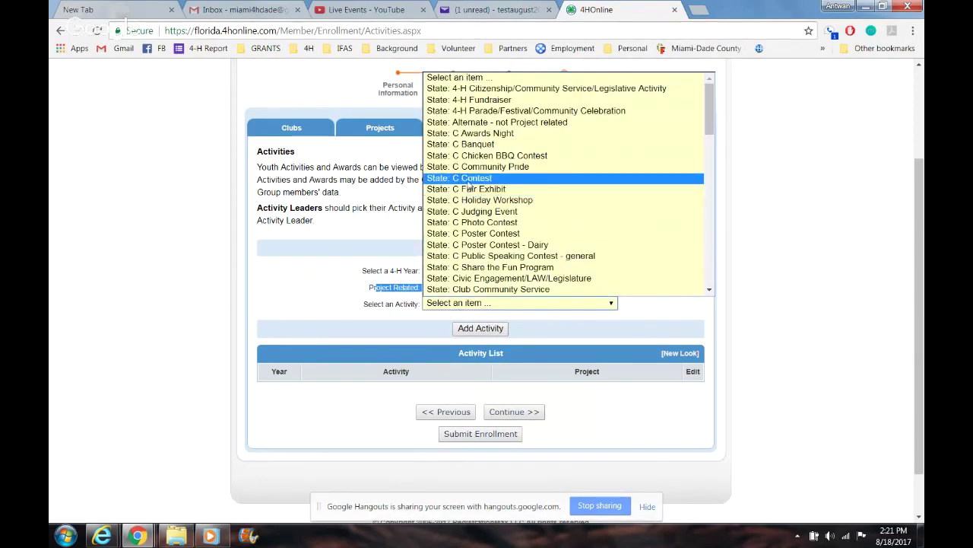
left_click(469, 146)
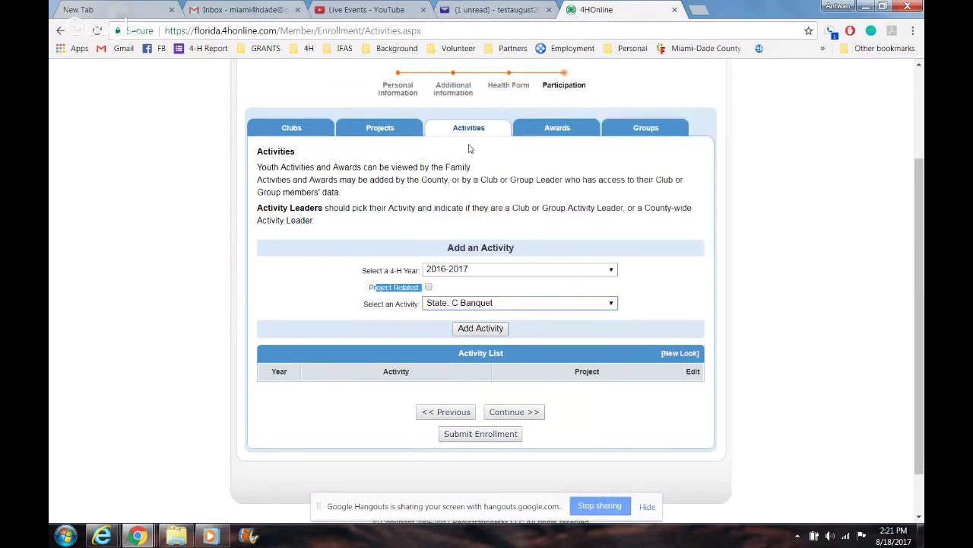
left_click(491, 328)
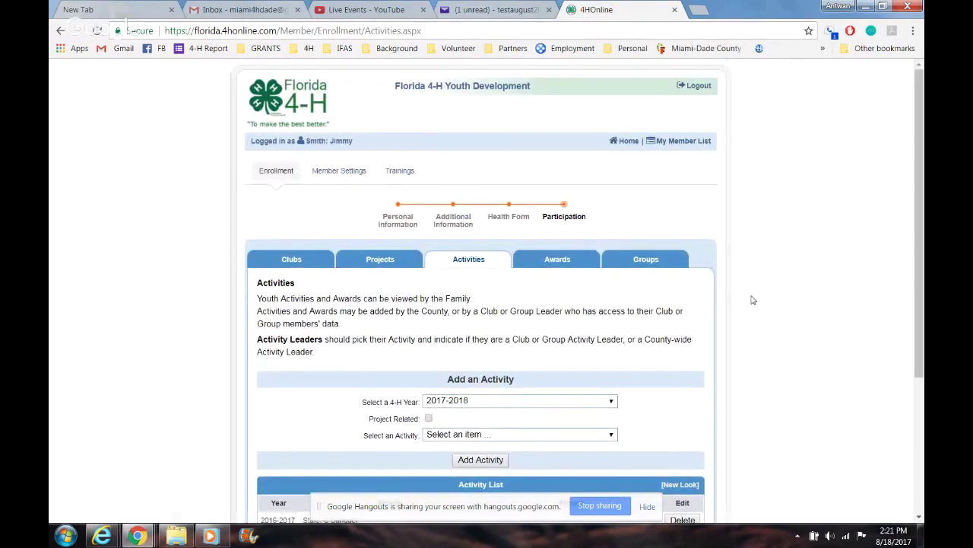
Step: Add State: S Executive Board Meeting 1 for 4-H year 2015-2016 to the activity list
scroll(922, 228, "down", 2)
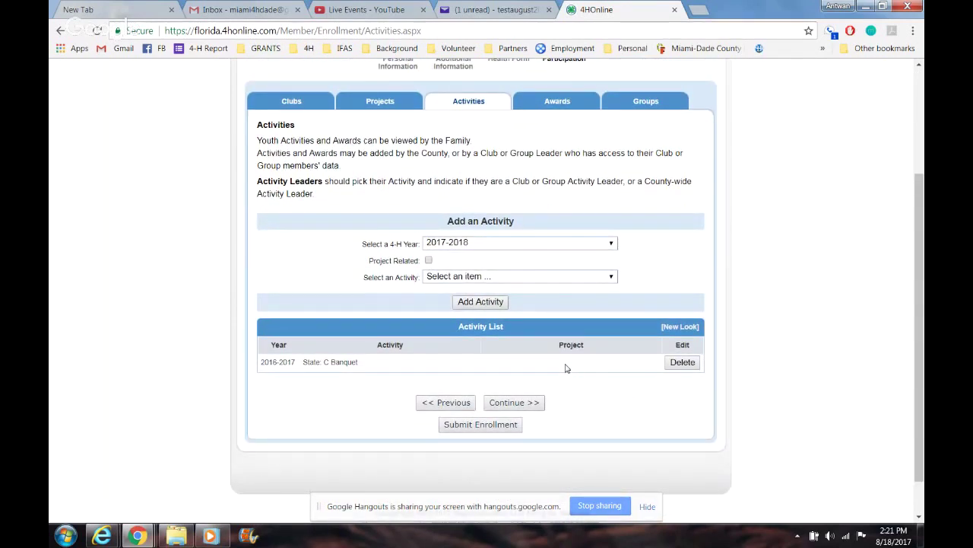
left_click(560, 246)
left_click(523, 278)
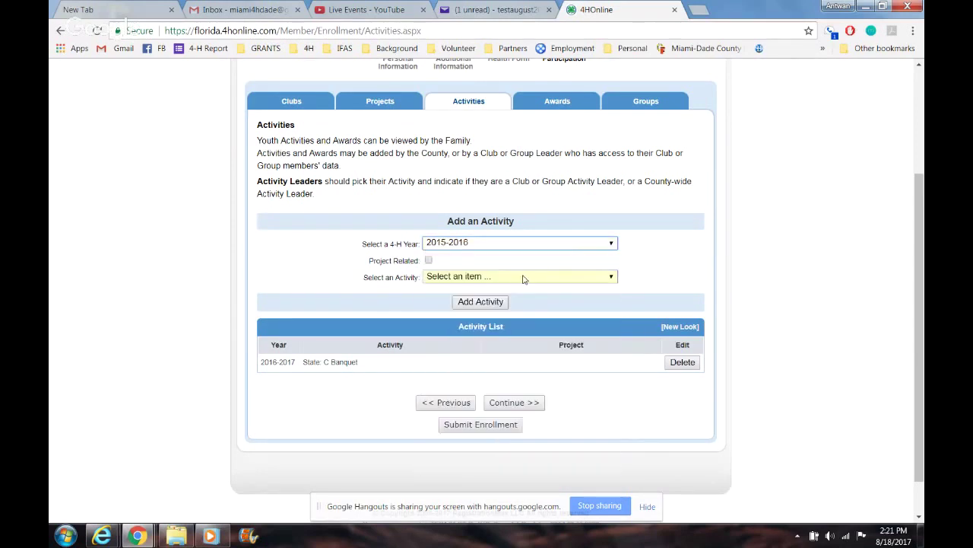
left_click(582, 278)
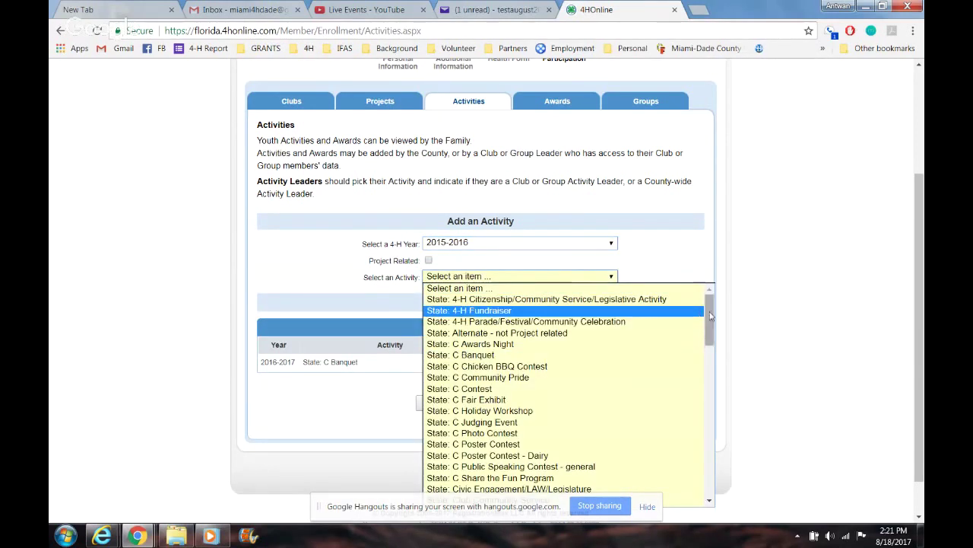
scroll(712, 332, "down", 1)
left_click_drag(712, 332, 712, 430)
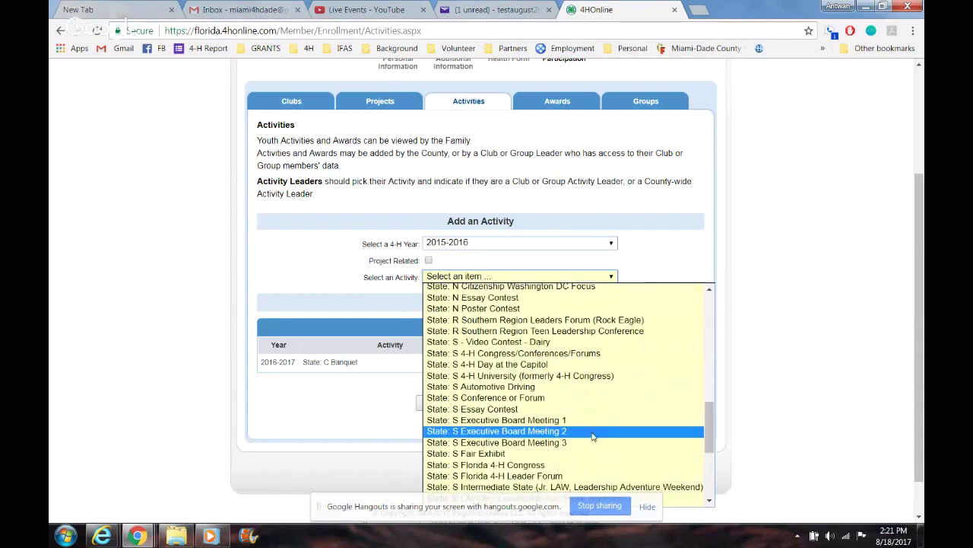
left_click(583, 420)
left_click(488, 304)
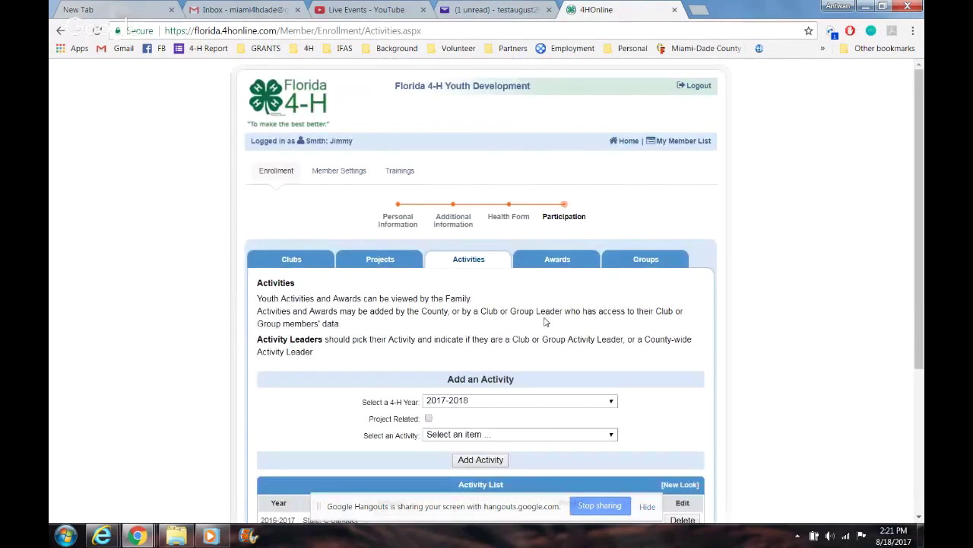
Step: Continue from the activities to the Awards step
left_click_drag(919, 316, 923, 387)
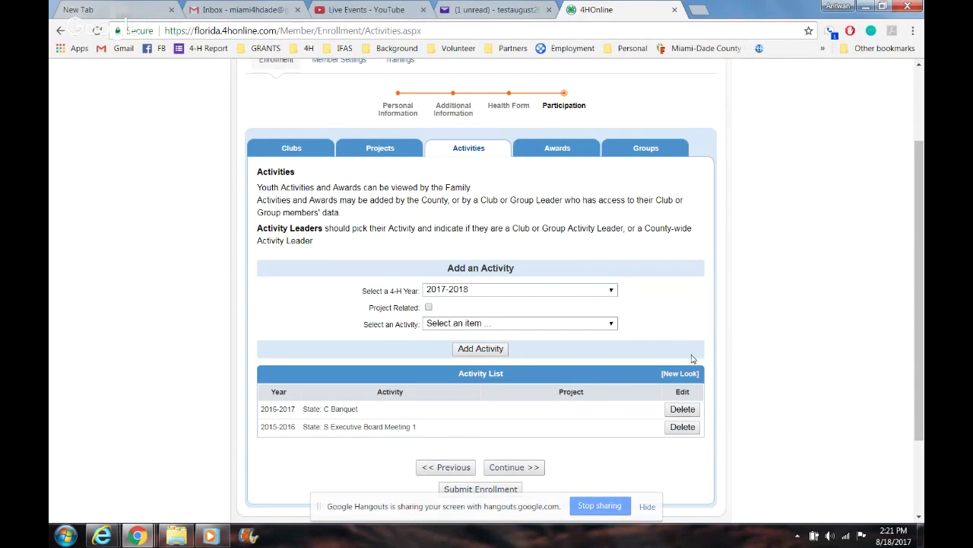
left_click(534, 467)
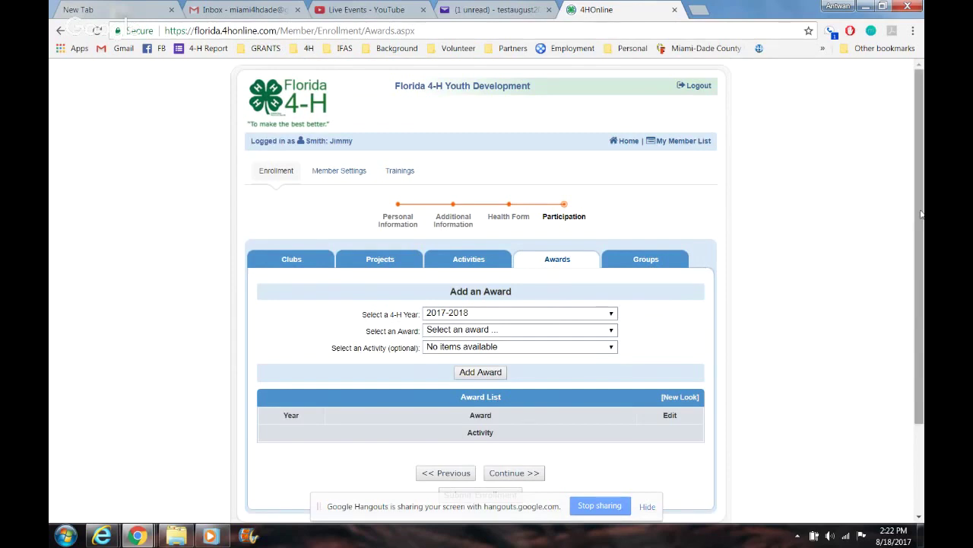
scroll(920, 215, "down", 1)
Step: Add the 2017-2018 State: Competitive Placing: Grand Champion award, with no linked activity, to the award list
left_click(582, 257)
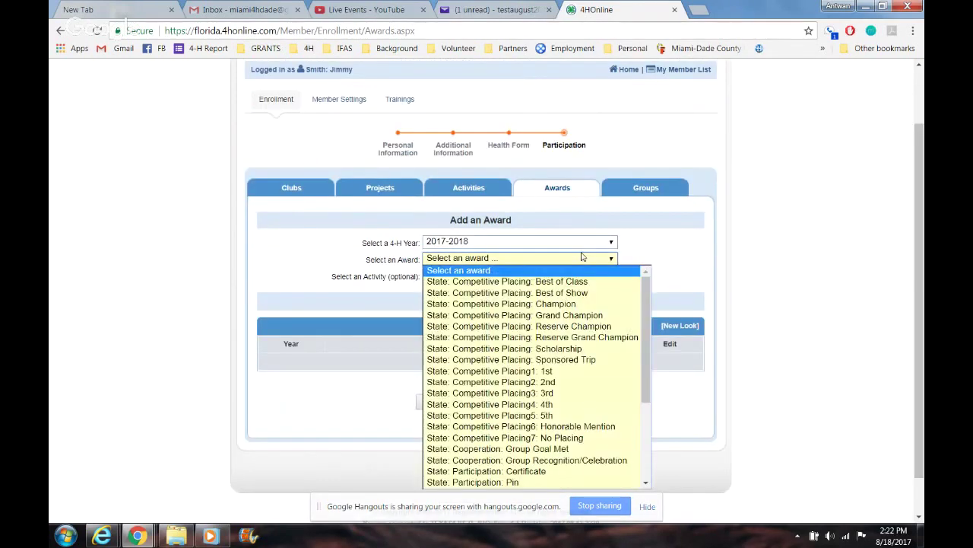
left_click(603, 314)
left_click(597, 276)
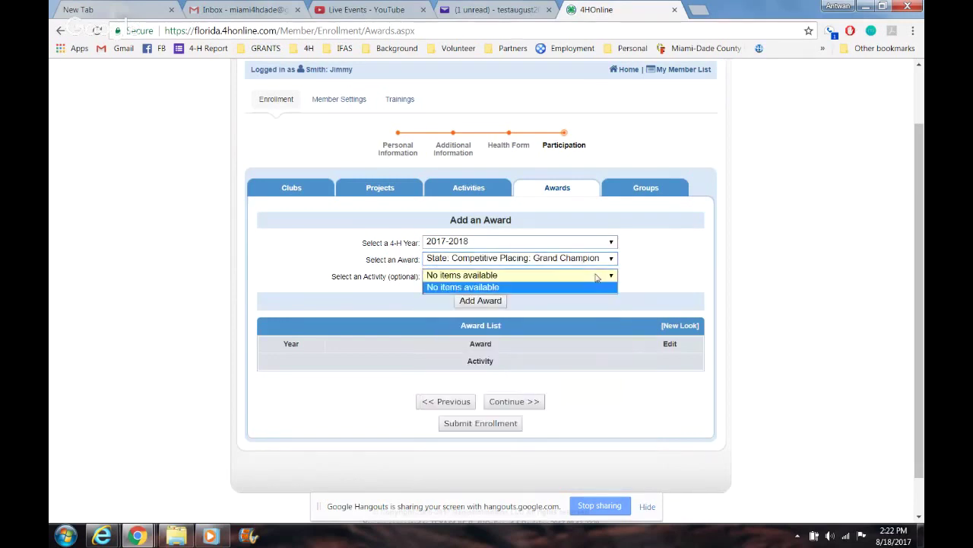
left_click(702, 266)
left_click(481, 301)
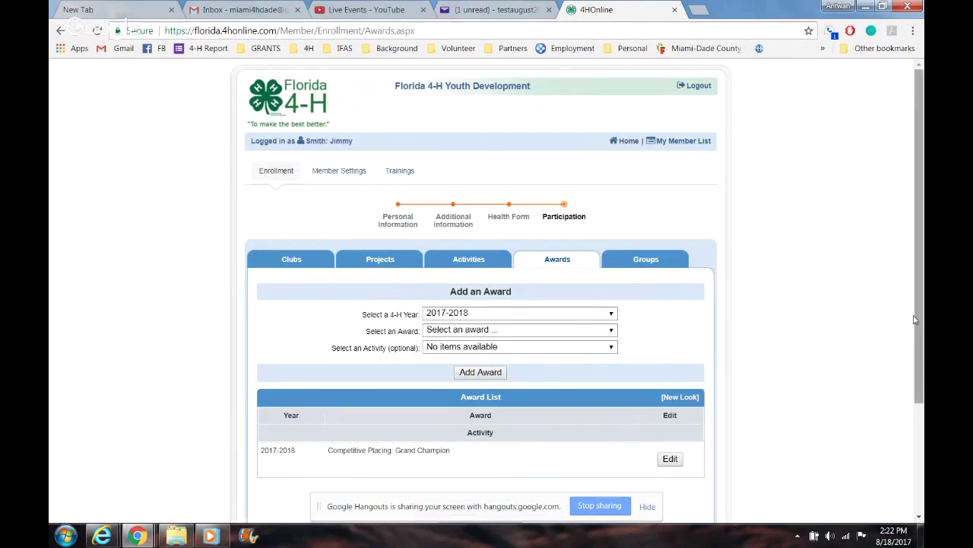
scroll(922, 430, "down", 2)
scroll(922, 430, "up", 2)
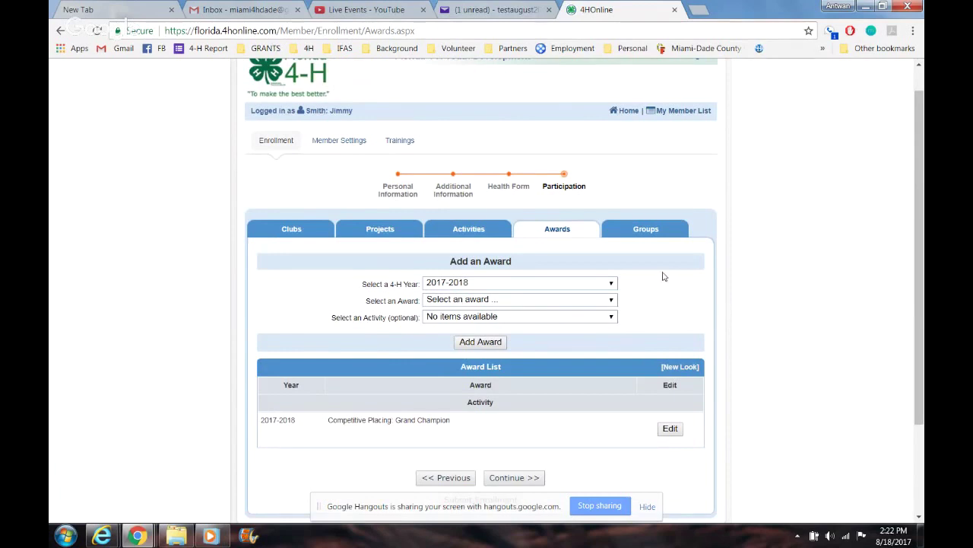
left_click(642, 239)
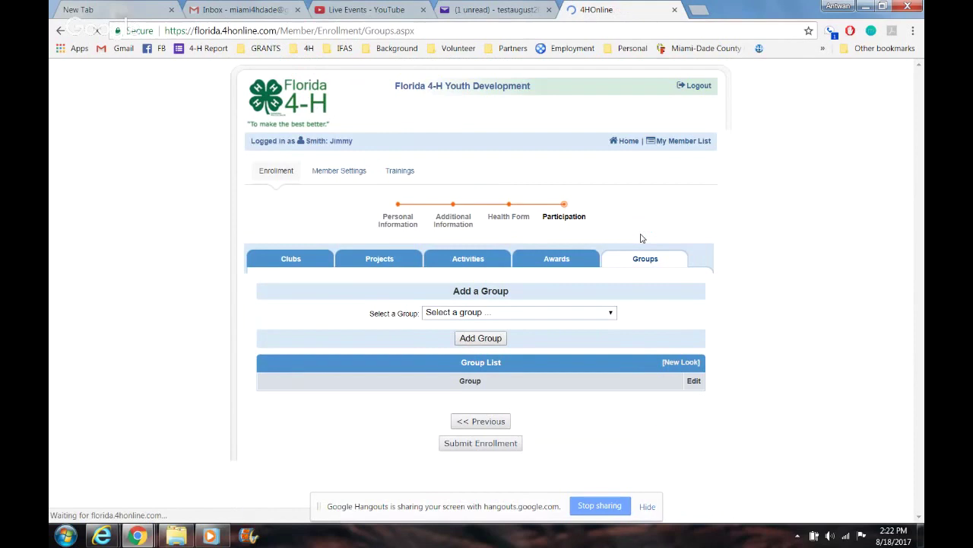
Step: Add the Camp: Fruit and Spice Park group and submit the enrollment
left_click(533, 314)
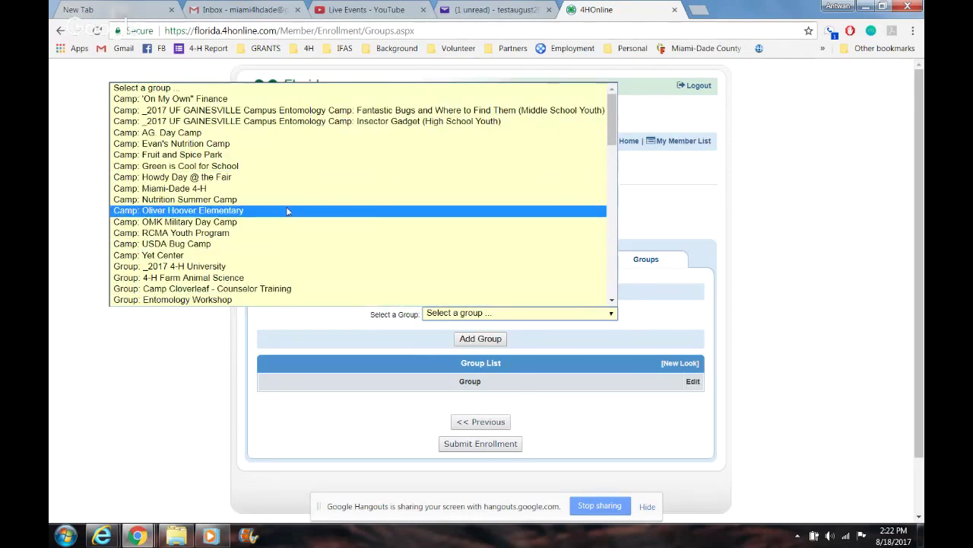
left_click(266, 156)
left_click(464, 339)
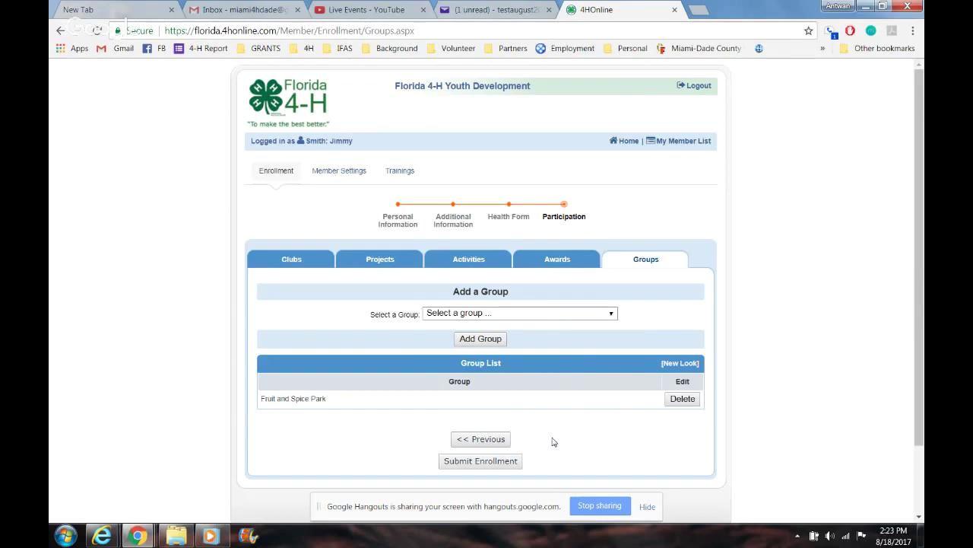
left_click(510, 461)
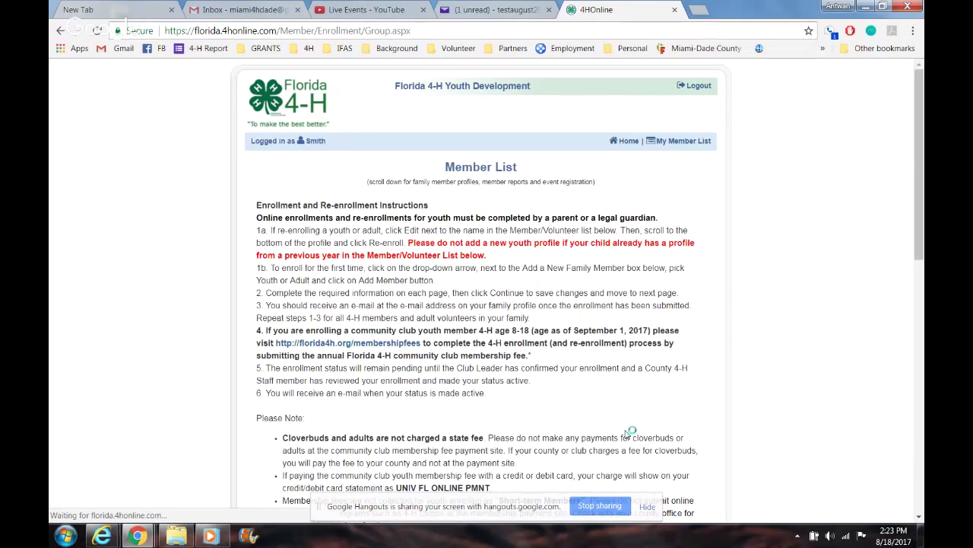
Step: Confirm the adult's enrollment shows Pending in the Member/Volunteer List, then switch to YouTube Live Events
scroll(628, 432, "down", 5)
scroll(468, 340, "down", 2)
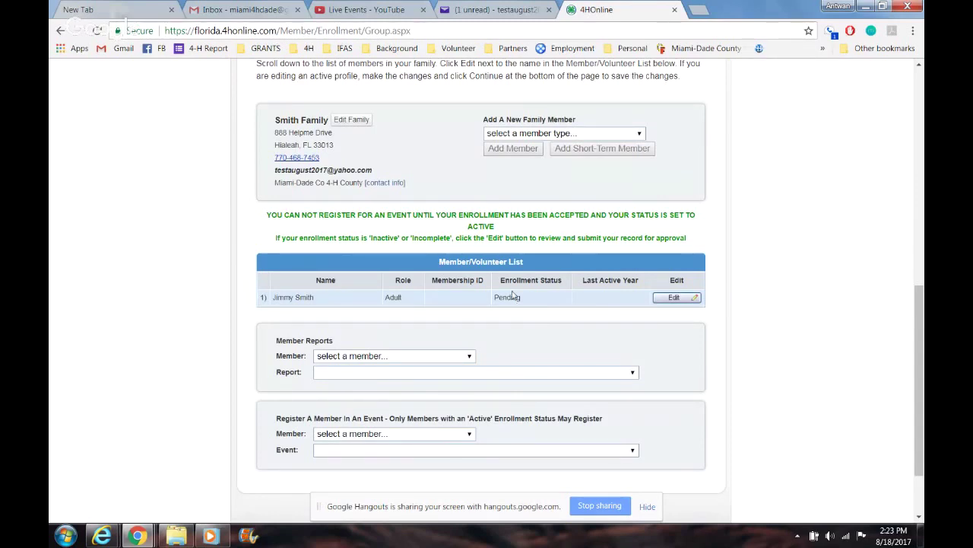
mouse_move(923, 368)
left_mouse_down()
mouse_move(922, 427)
mouse_move(923, 348)
mouse_move(918, 384)
left_mouse_up()
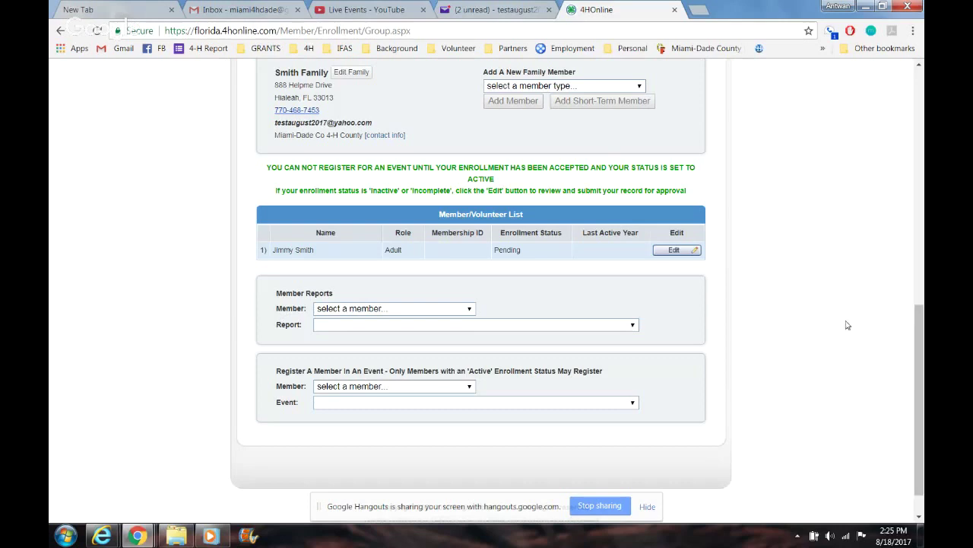
left_click(343, 9)
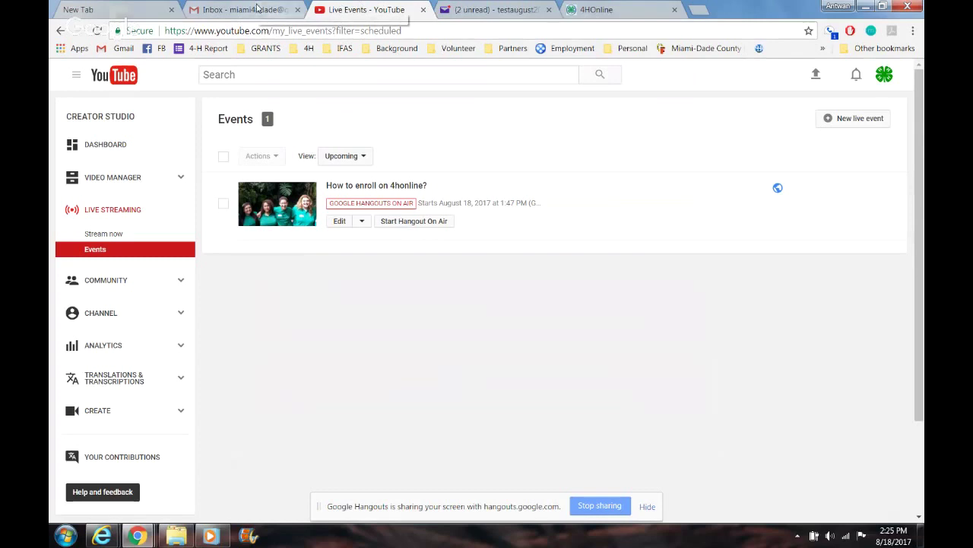
Step: Look at the Yahoo Mail and Gmail tabs, then return to the 4HOnline Member List
left_click(505, 9)
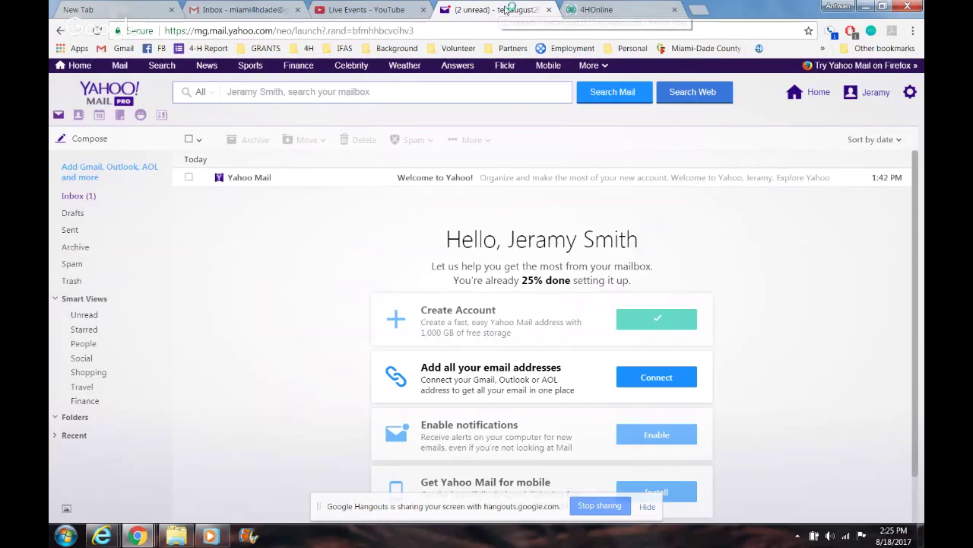
left_click(262, 11)
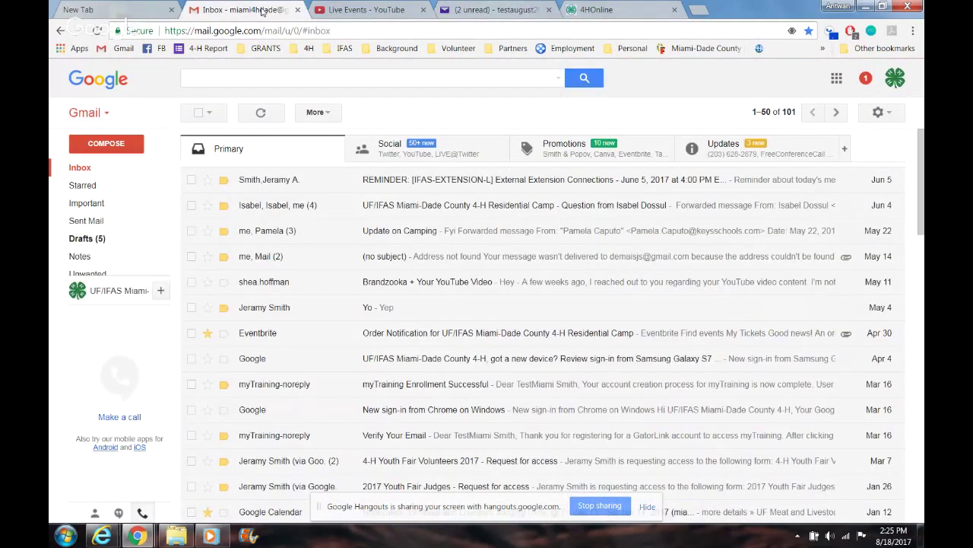
left_click(612, 9)
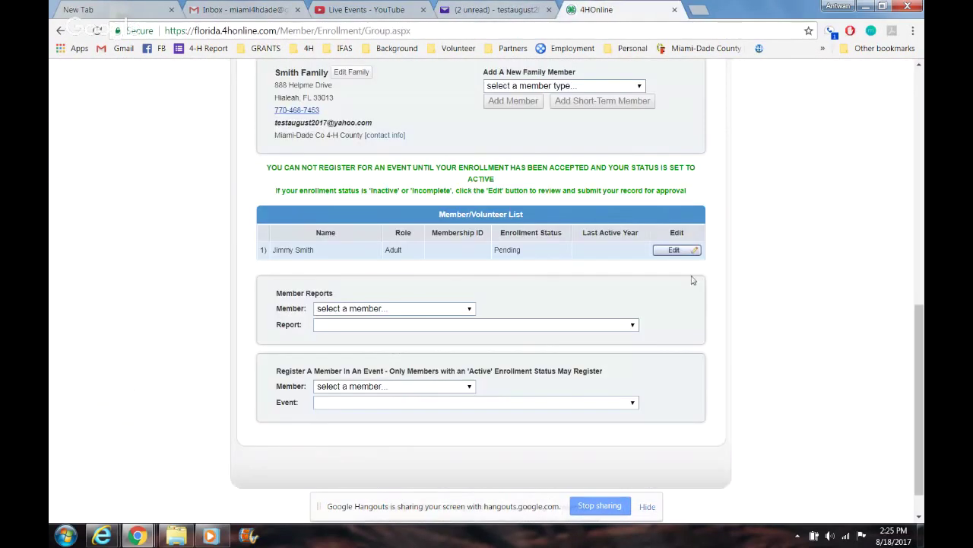
Step: Choose Youth from the Add A New Family Member menu to start a youth profile
left_click_drag(921, 334, 921, 293)
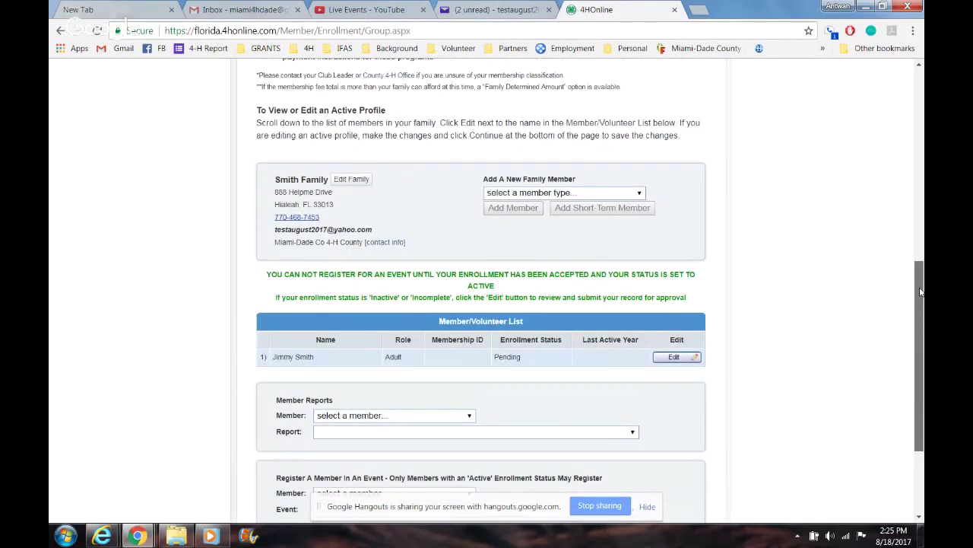
left_click_drag(920, 291, 920, 275)
left_click(595, 247)
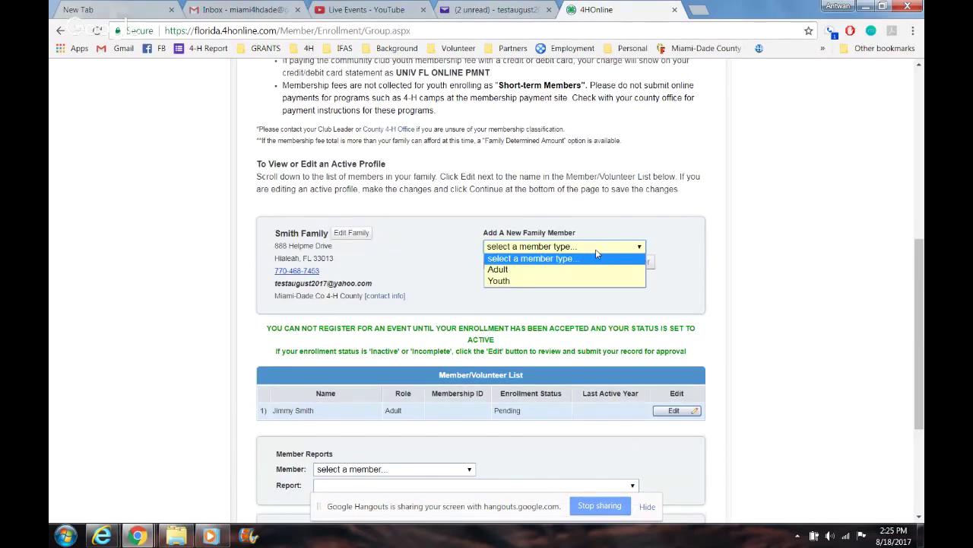
left_click(525, 280)
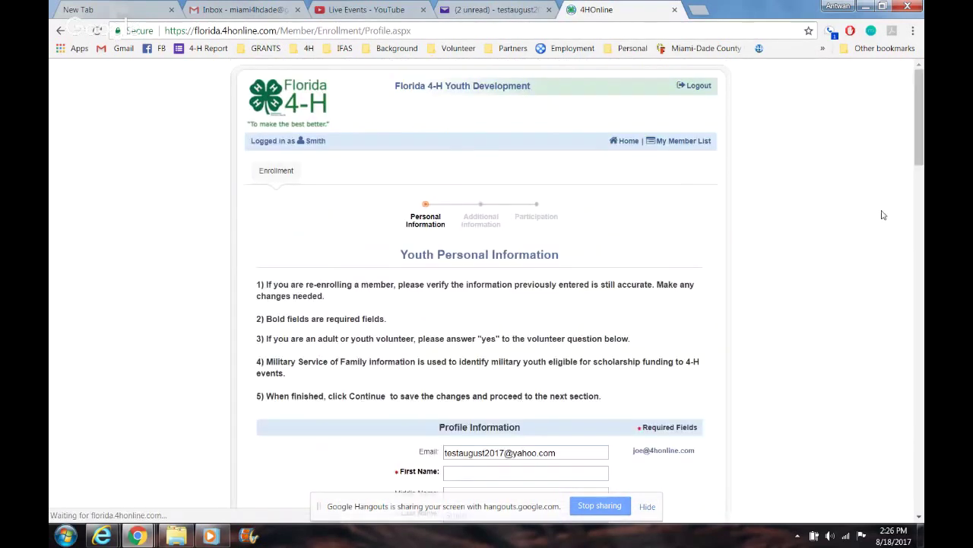
Step: Enter the youth's first name and the suffix Jr
left_click_drag(922, 101, 923, 167)
left_click(548, 149)
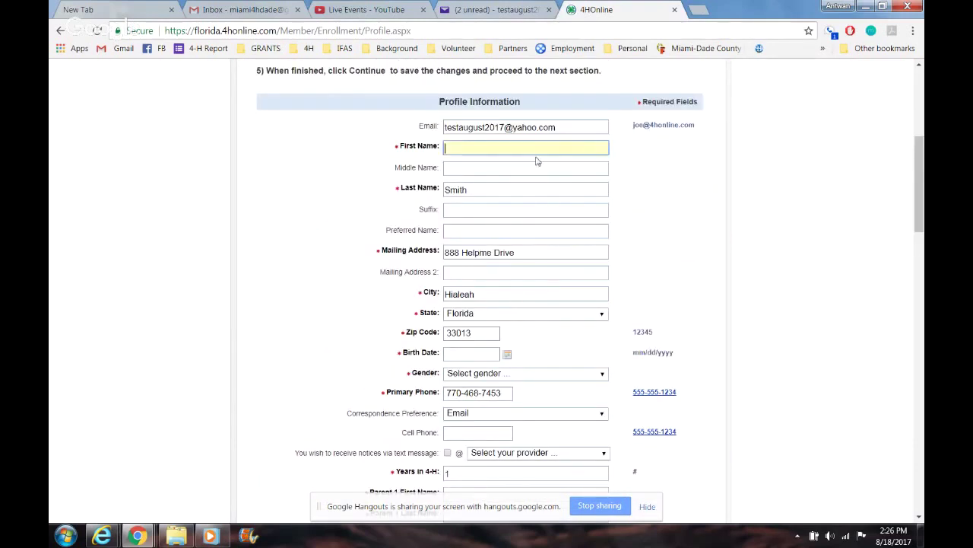
type("Little Joh")
key("BackSpace")
key("BackSpace")
type("immy")
left_click(465, 212)
type("Jr")
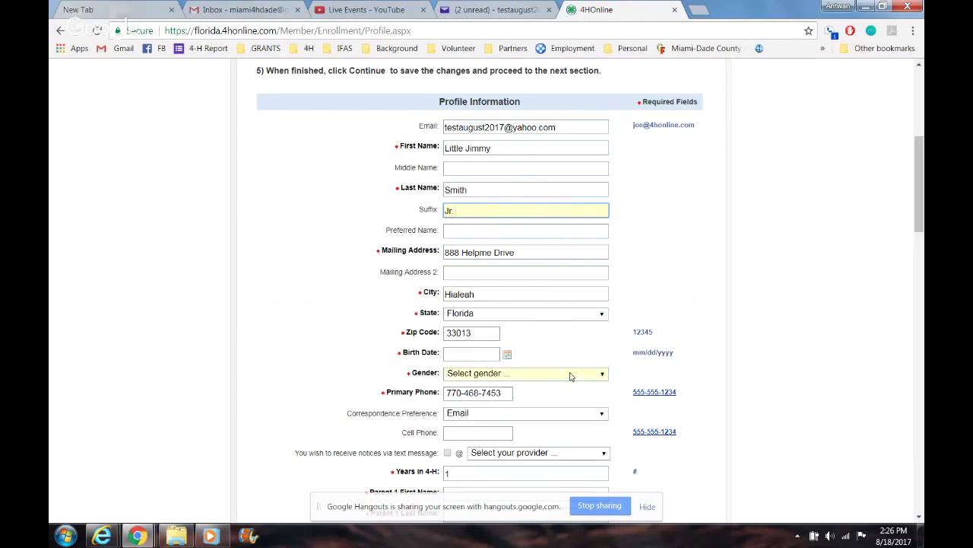
left_click(571, 373)
left_click(566, 398)
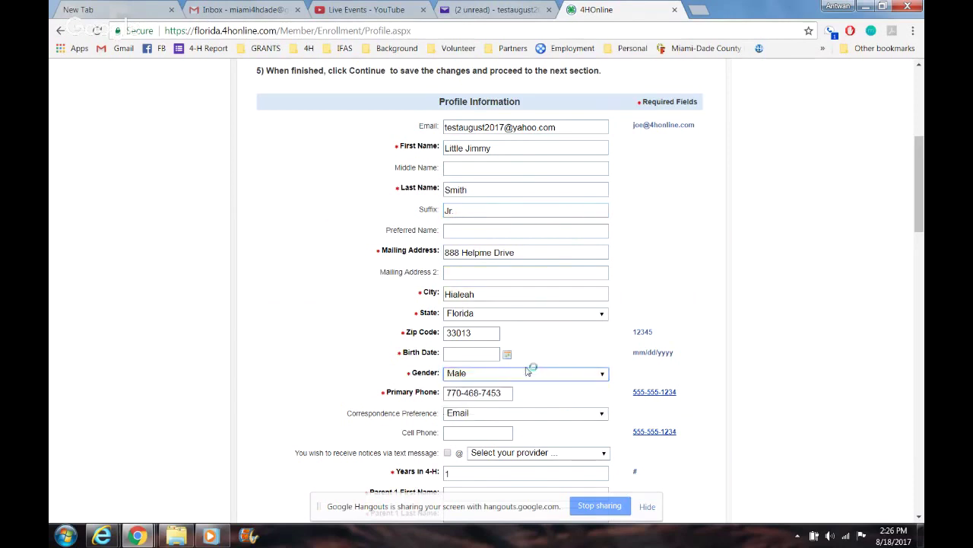
left_click(507, 355)
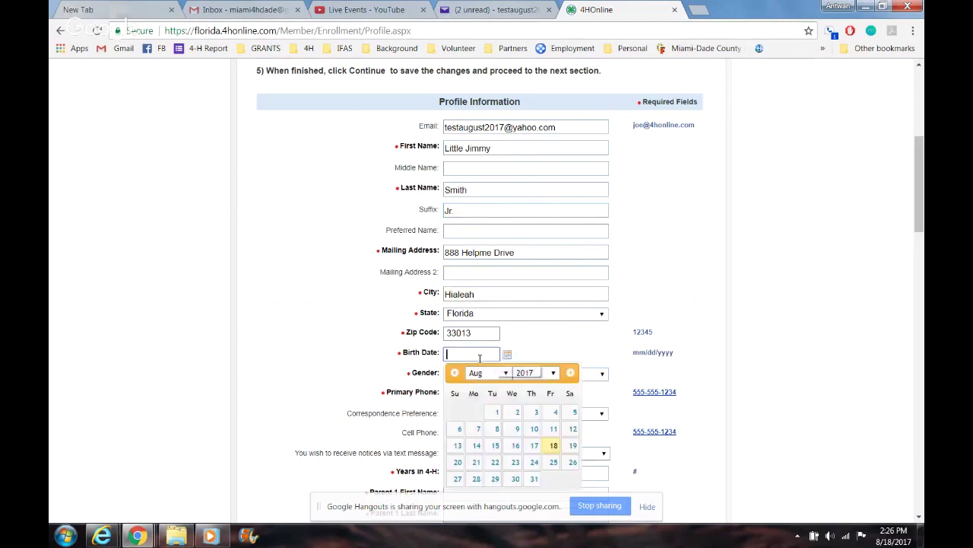
left_click(549, 375)
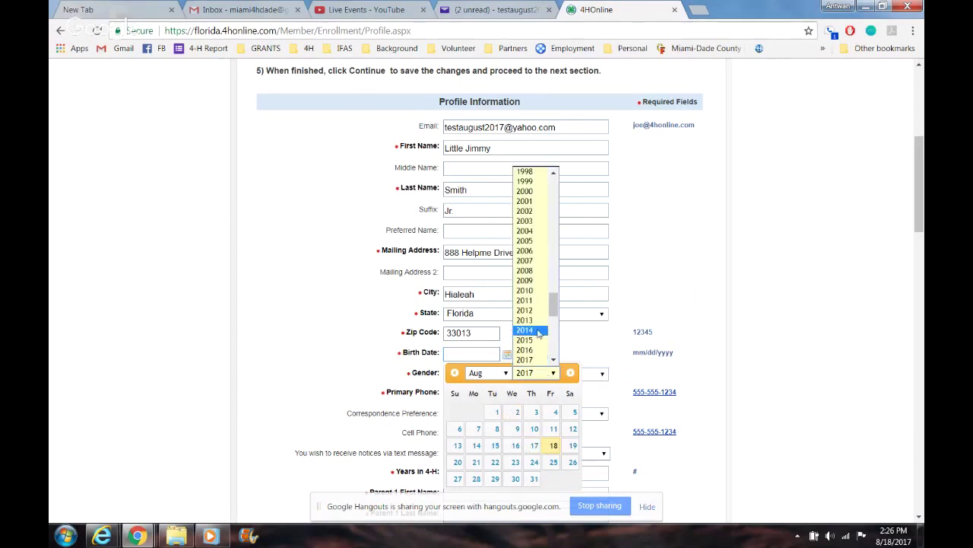
left_click(531, 301)
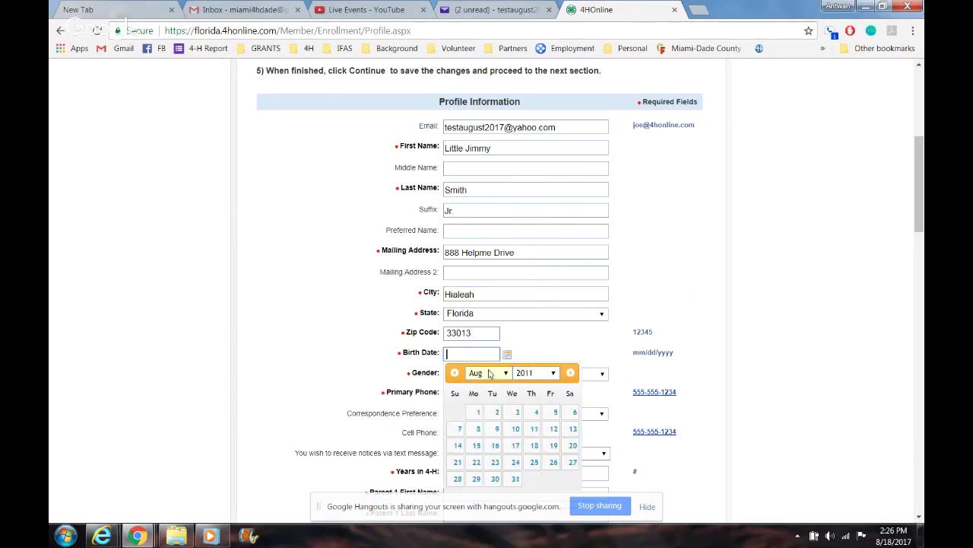
left_click(497, 412)
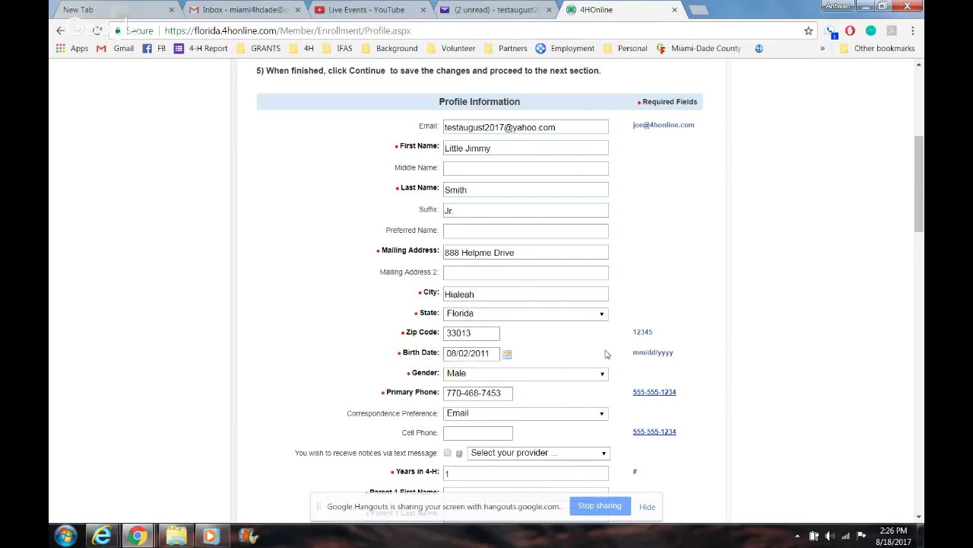
left_click_drag(918, 202, 917, 207)
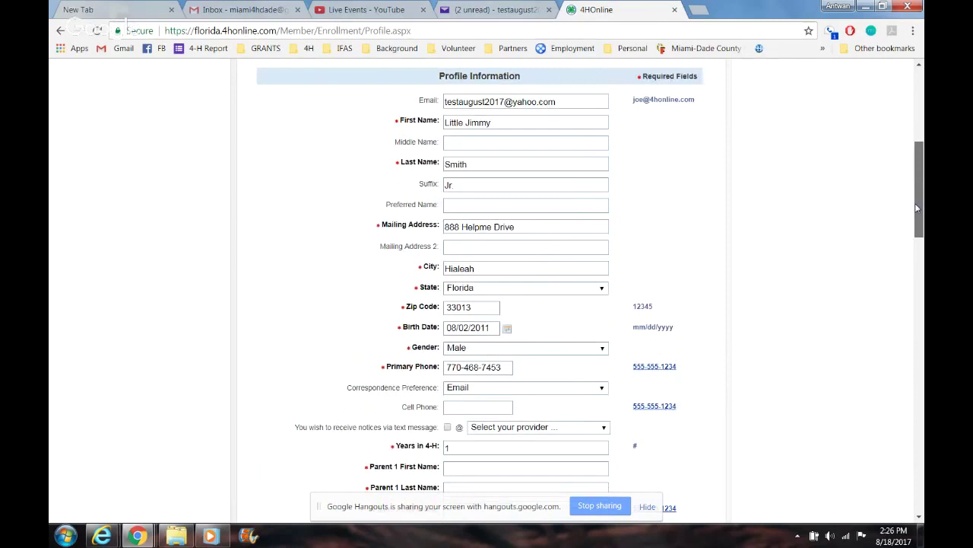
Step: Fill in parent 1's first name, last name and cell phone number
scroll(471, 256, "down", 3)
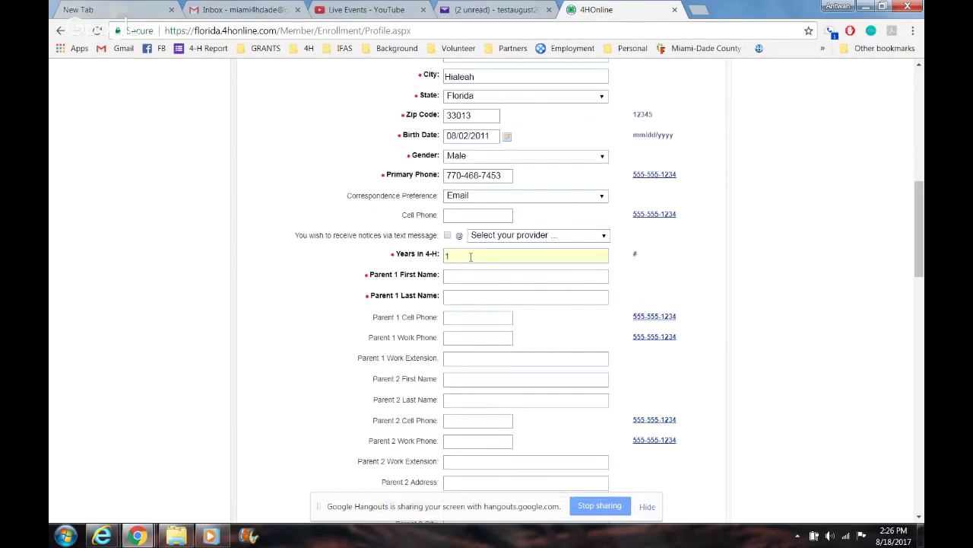
left_click(477, 278)
type("Jimmy")
key("Tab")
type("Smith")
key("Tab")
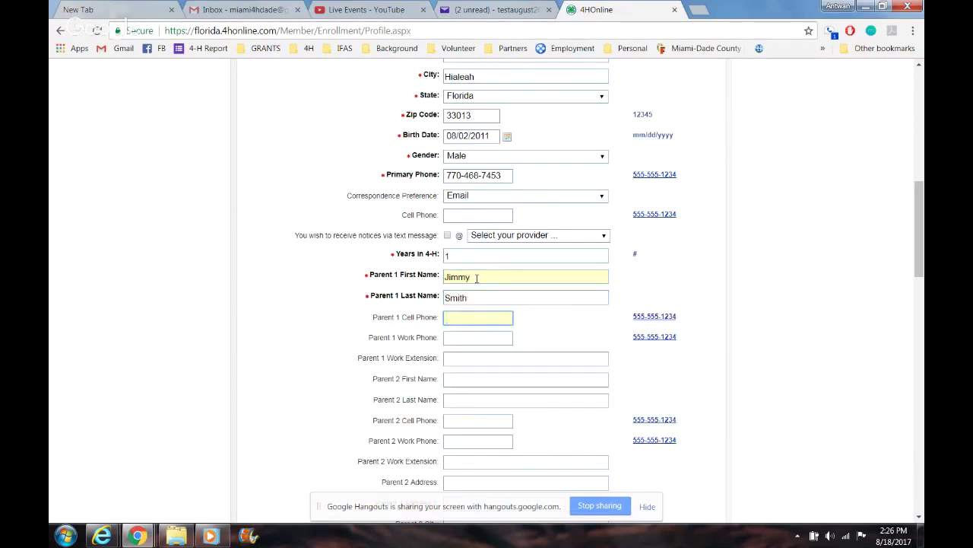
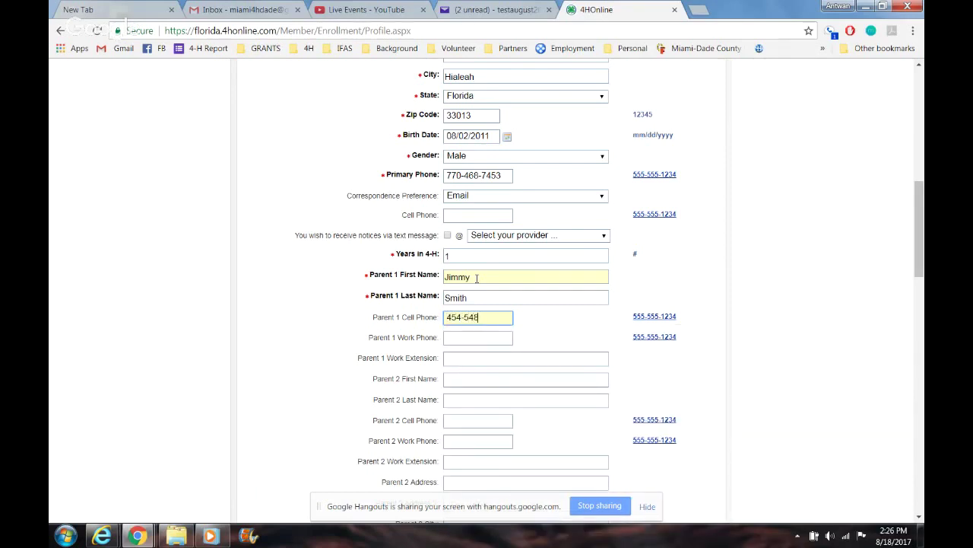
Step: Enter the emergency contact's name and phone number
left_click_drag(922, 242, 922, 309)
left_click(585, 312)
type("Grandpa ")
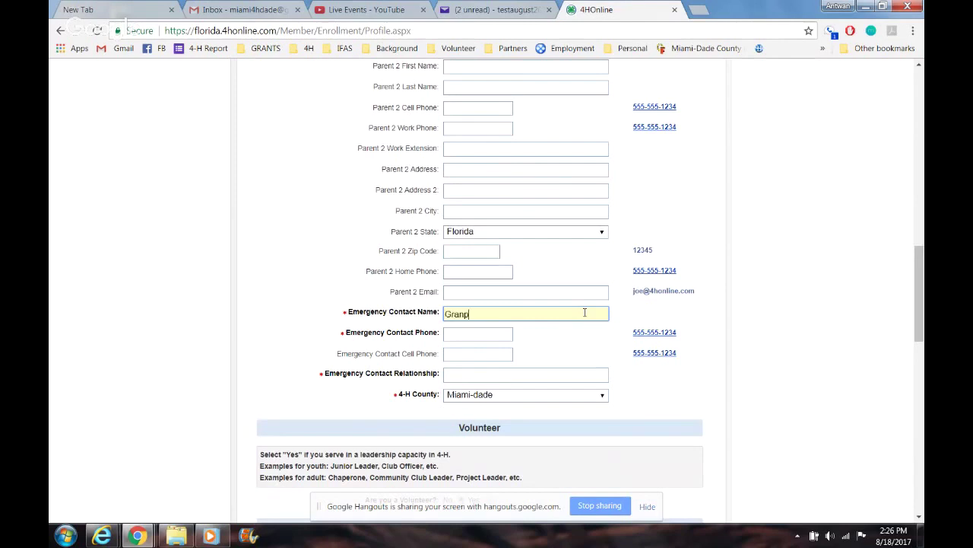
type("Smith")
key("Tab")
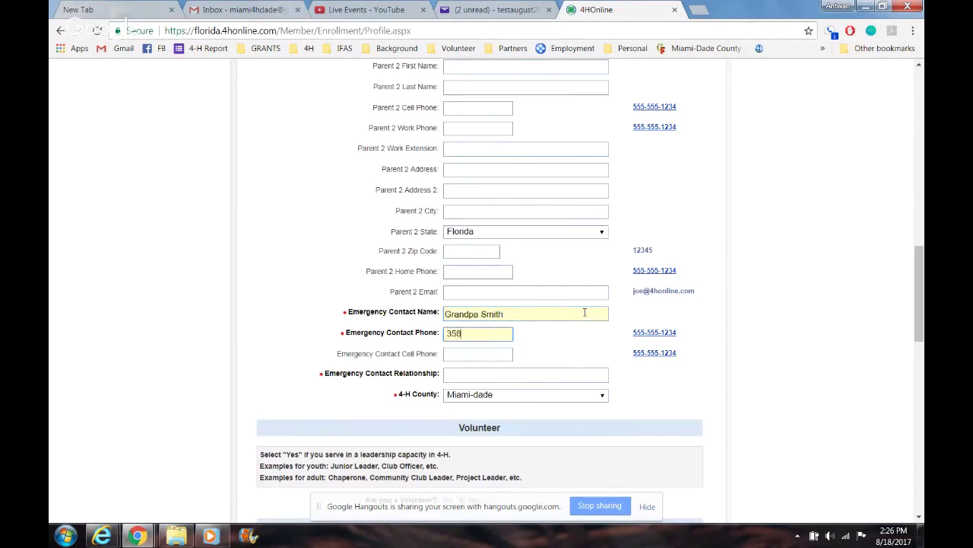
Step: Set the emergency contact relationship to Grandpa and answer Yes to volunteering
left_click(550, 394)
left_click(551, 374)
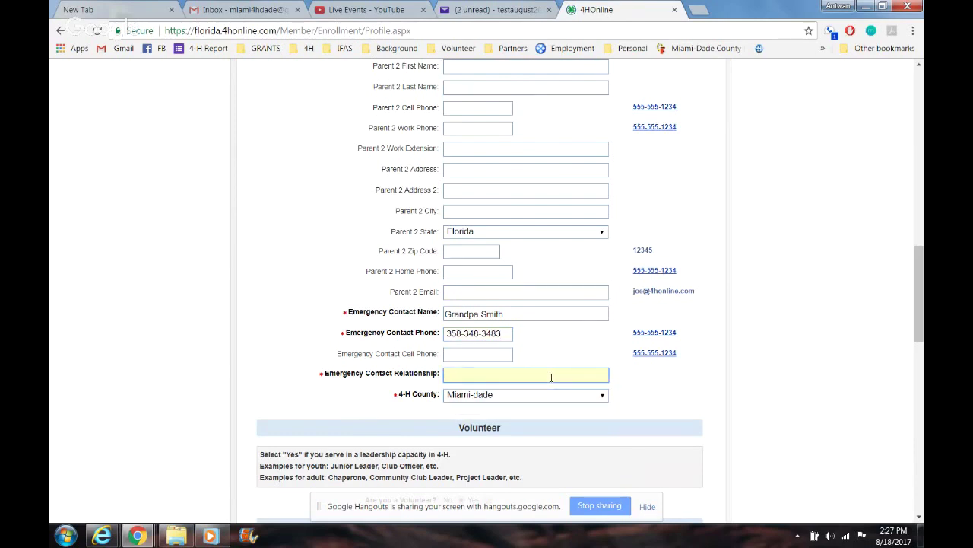
type("Grandpa")
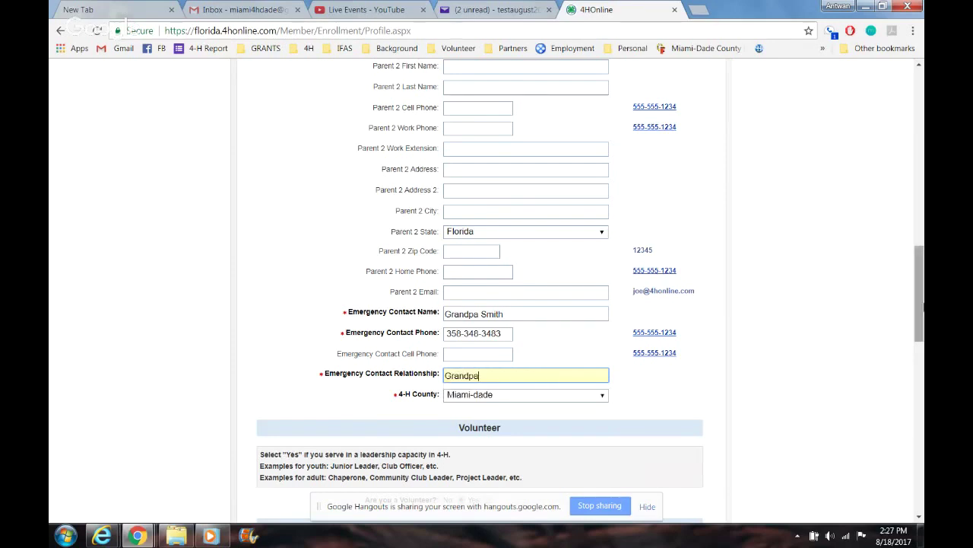
left_click_drag(924, 306, 924, 329)
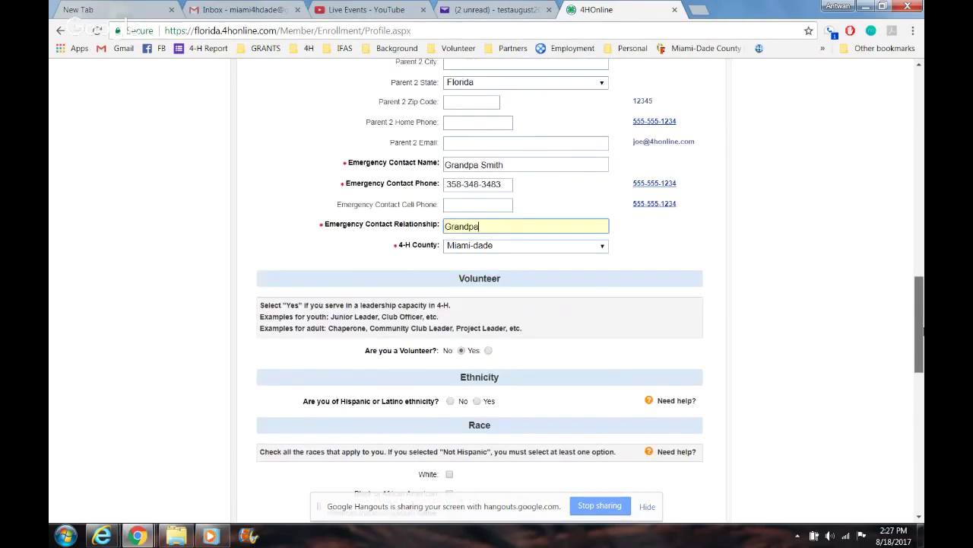
scroll(472, 247, "down", 2)
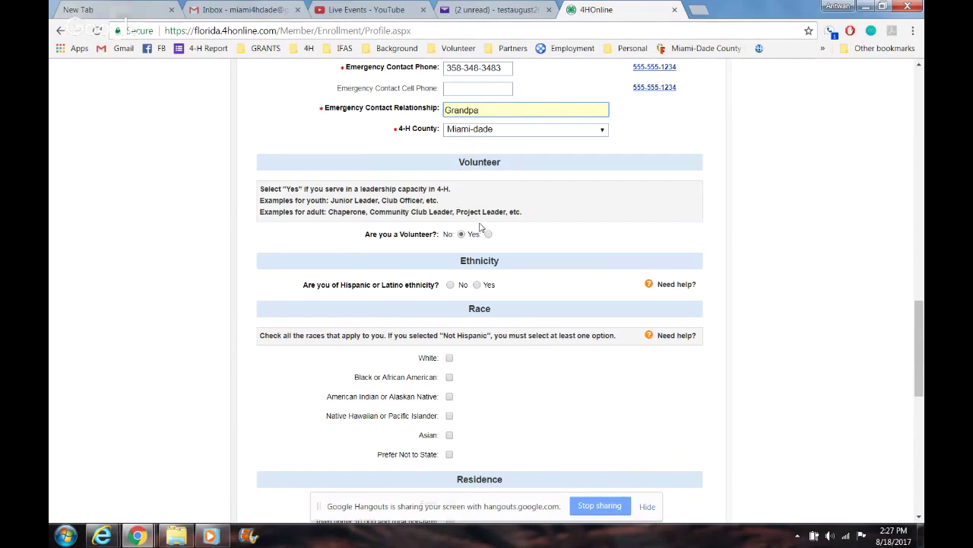
left_click(488, 234)
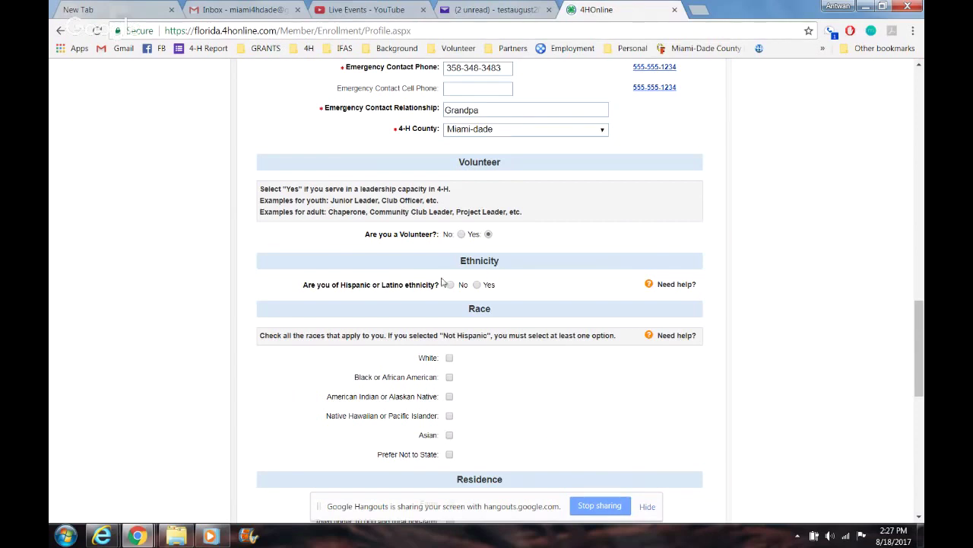
Step: Mark the member Hispanic or Latino and White, living in a central city over 50,000
left_click(478, 288)
left_click(449, 358)
left_click_drag(922, 301, 920, 339)
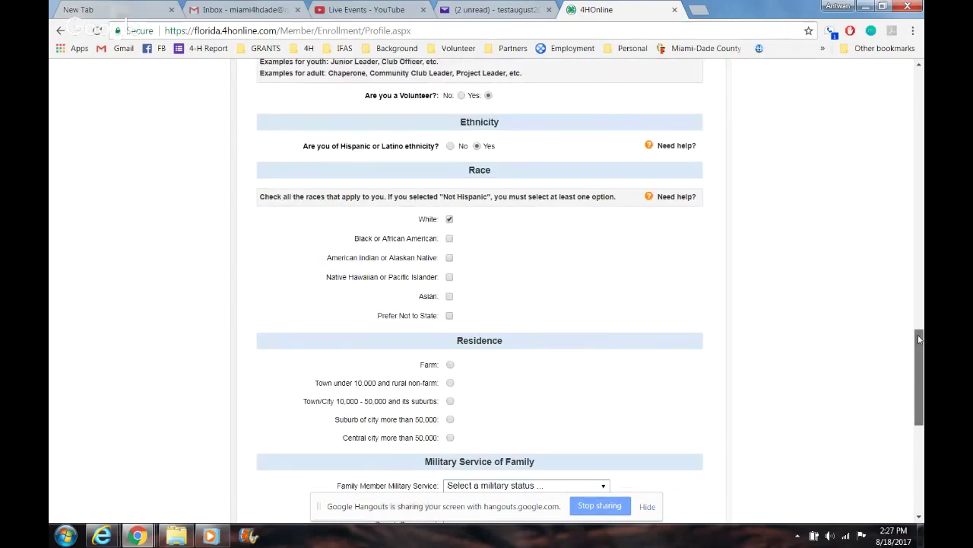
scroll(454, 272, "down", 2)
left_click(451, 273)
Step: Set family military service to a sibling on active duty in the Air Force
left_click(510, 323)
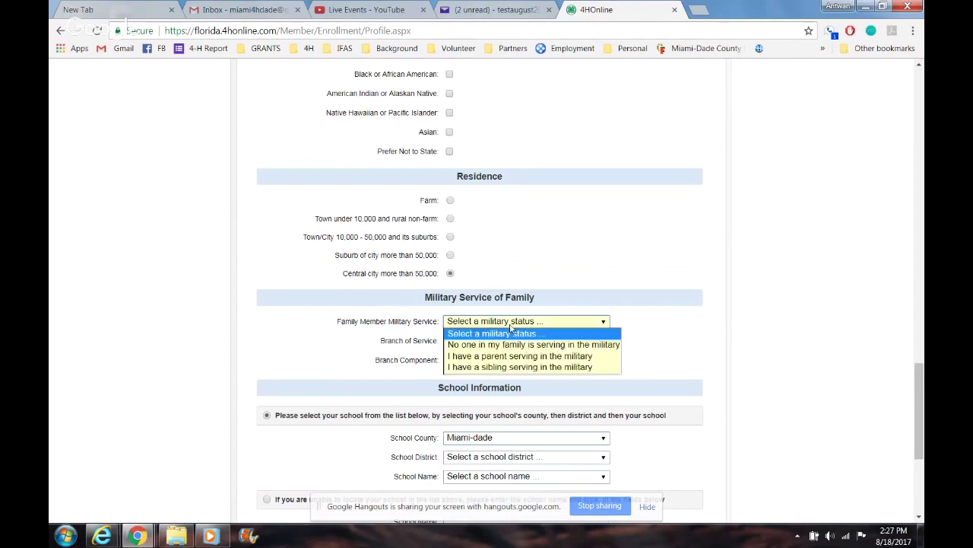
left_click(534, 379)
left_click(524, 326)
left_click(521, 368)
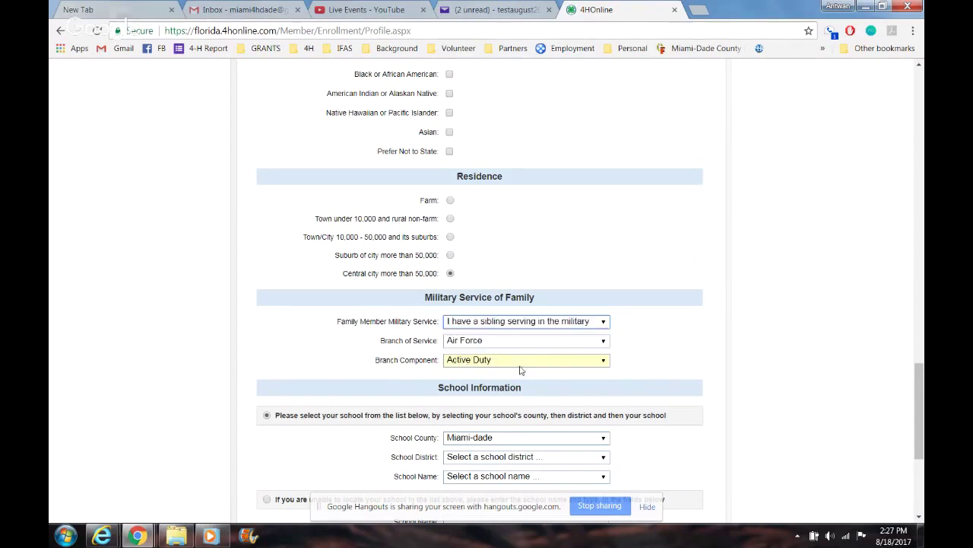
left_click(523, 344)
left_click(659, 363)
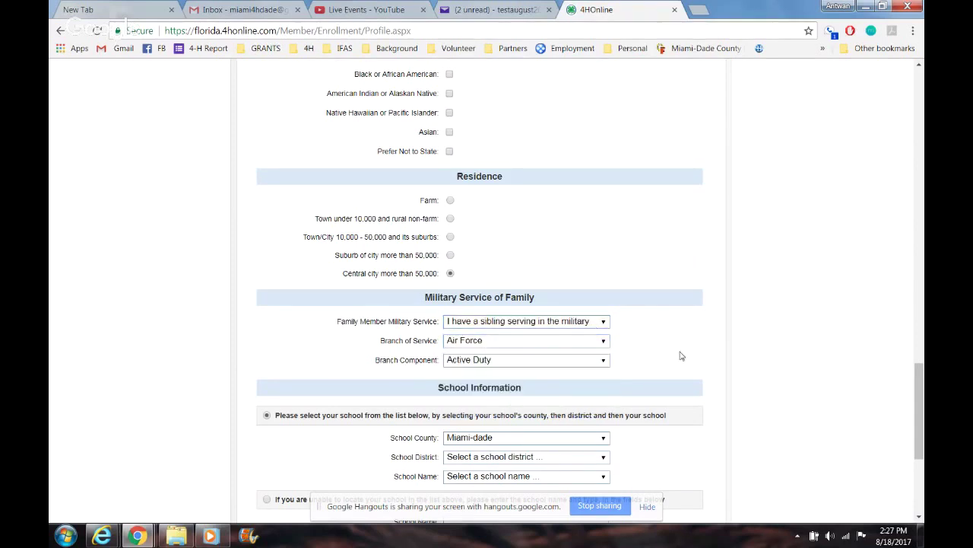
left_click_drag(920, 378, 922, 418)
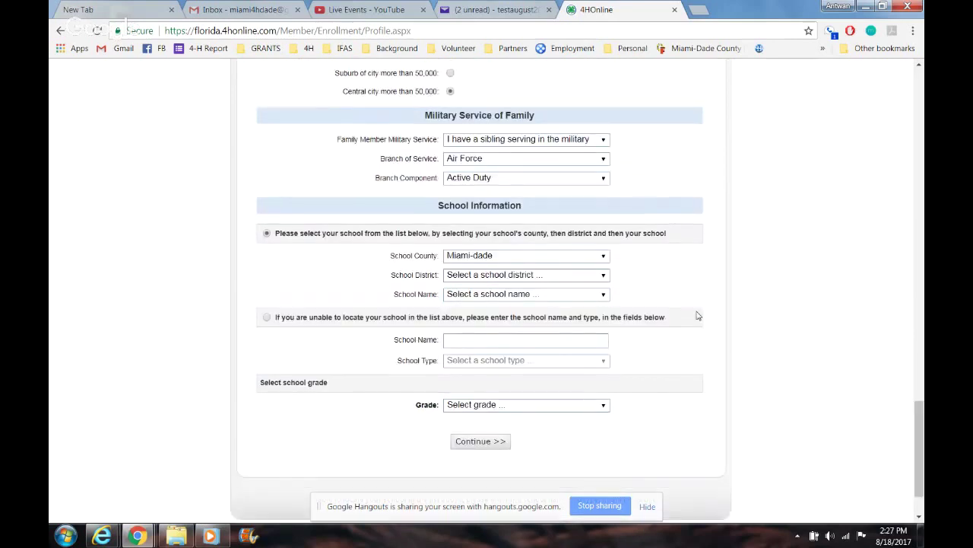
Step: Choose the Dade school district and Archcreek Elementary School
left_click(542, 258)
left_click(542, 259)
left_click(544, 276)
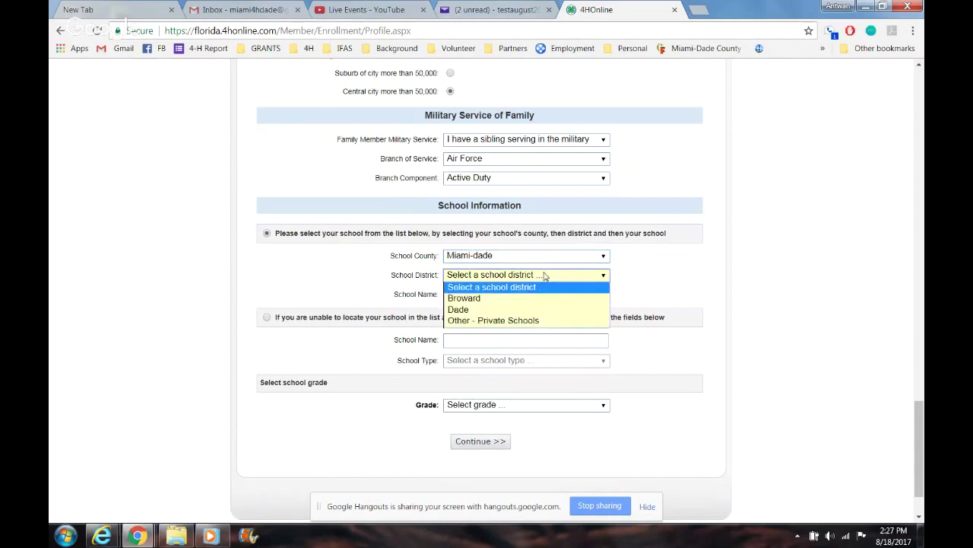
left_click(535, 309)
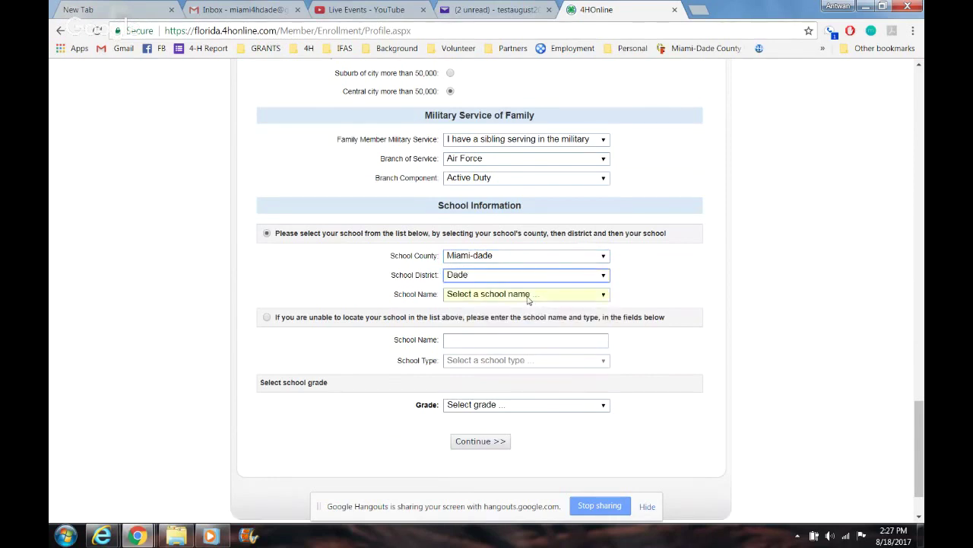
left_click(527, 296)
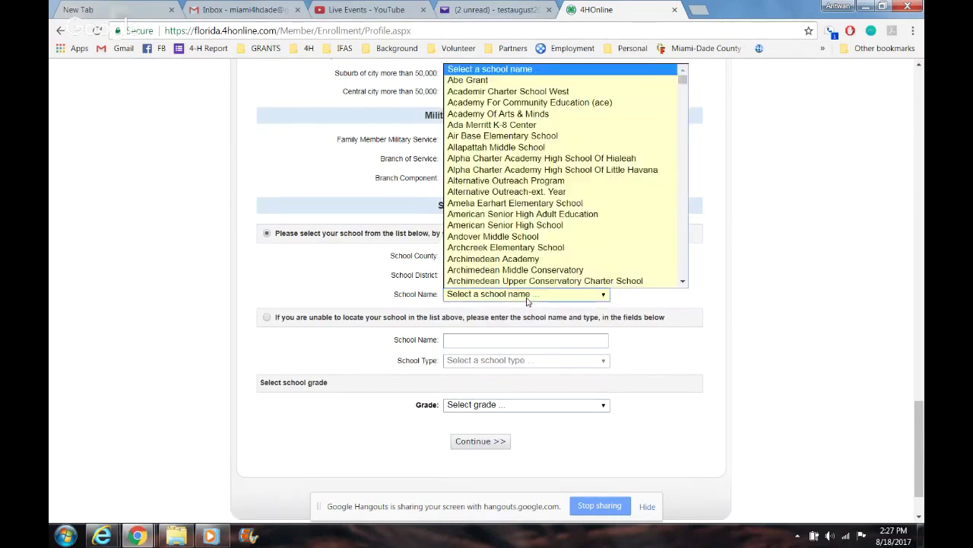
left_click(504, 254)
Step: Set the grade to 6 and continue to Additional Information
left_click_drag(921, 415, 921, 428)
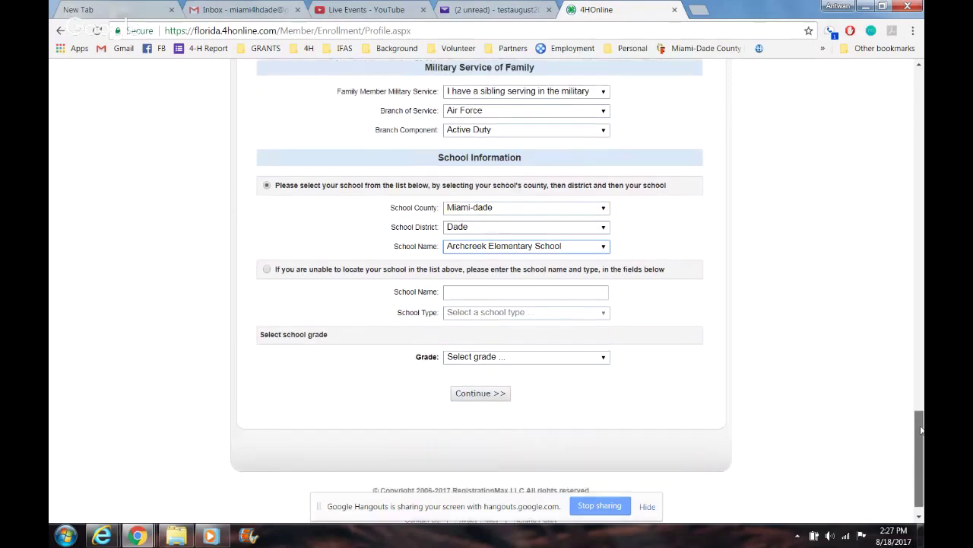
left_click(495, 294)
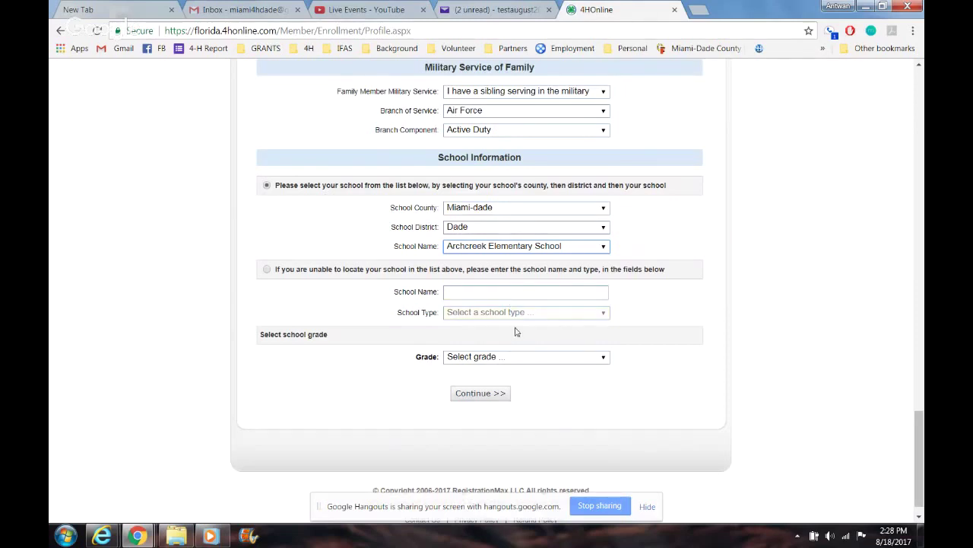
left_click(517, 358)
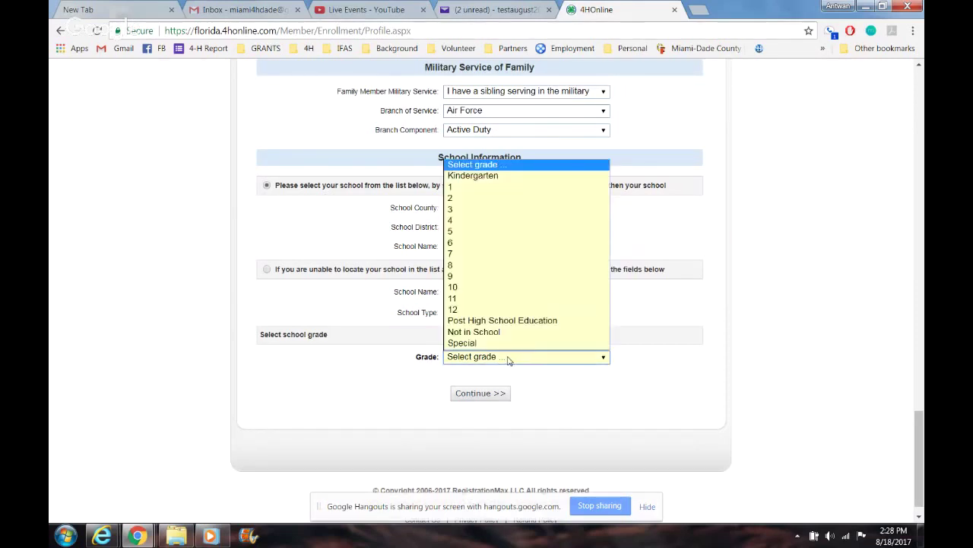
left_click(533, 242)
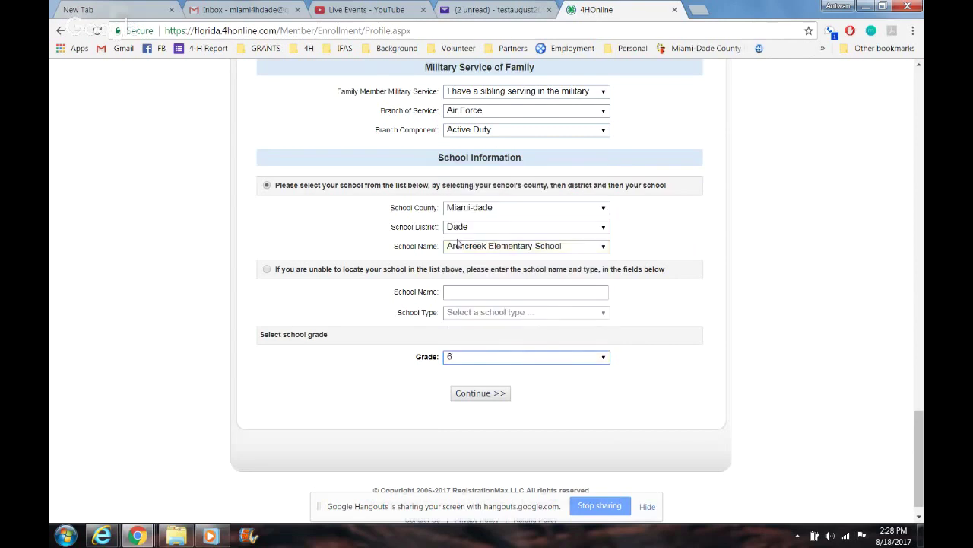
left_click(496, 393)
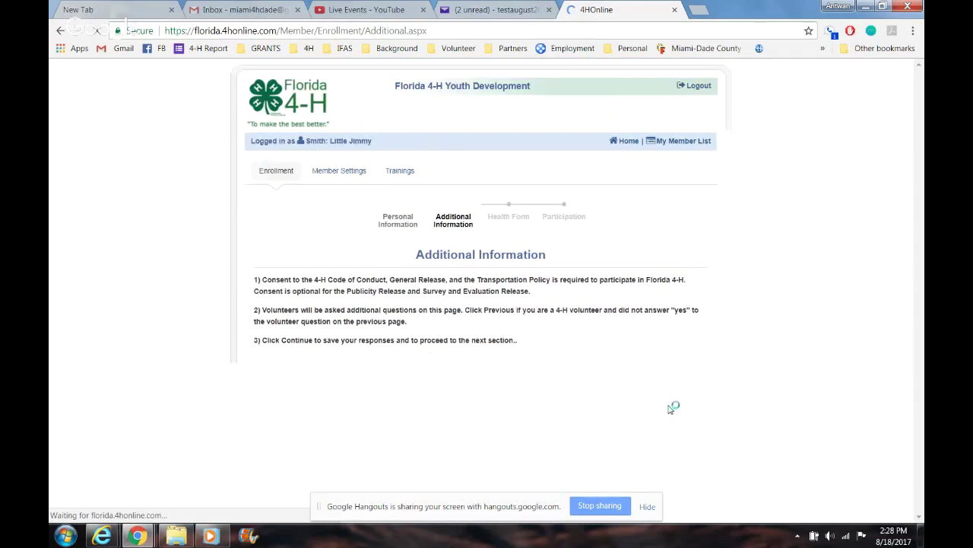
Step: Agree to the 4-H Code of Conduct and enter the member's and parent's signatures
left_click_drag(921, 130, 923, 272)
left_click(446, 209)
left_click(460, 243)
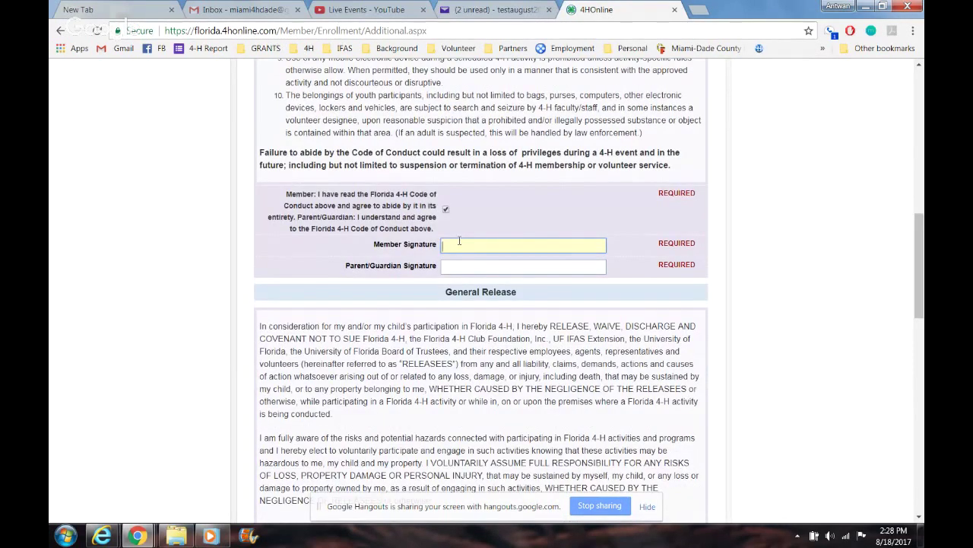
type("Jim")
key("BackSpace")
key("BackSpace")
key("BackSpace")
type("Little Jimmy")
key("Tab")
type("Jimmy Smith, Sr.")
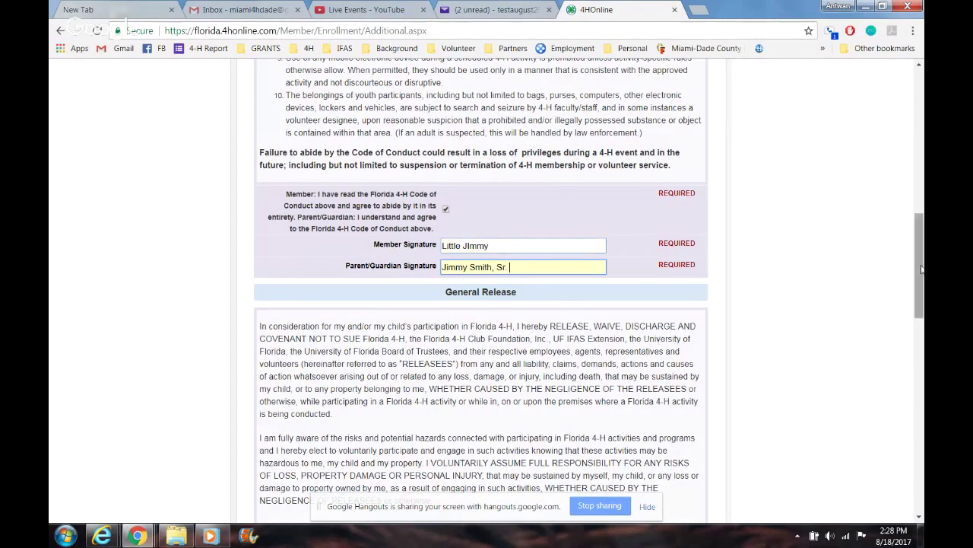
Step: Agree to the General Release and Publicity Release, each with the parent's signature
left_click_drag(921, 268, 921, 353)
left_click(445, 137)
left_click(457, 156)
type("Jimmy Smith Sr.")
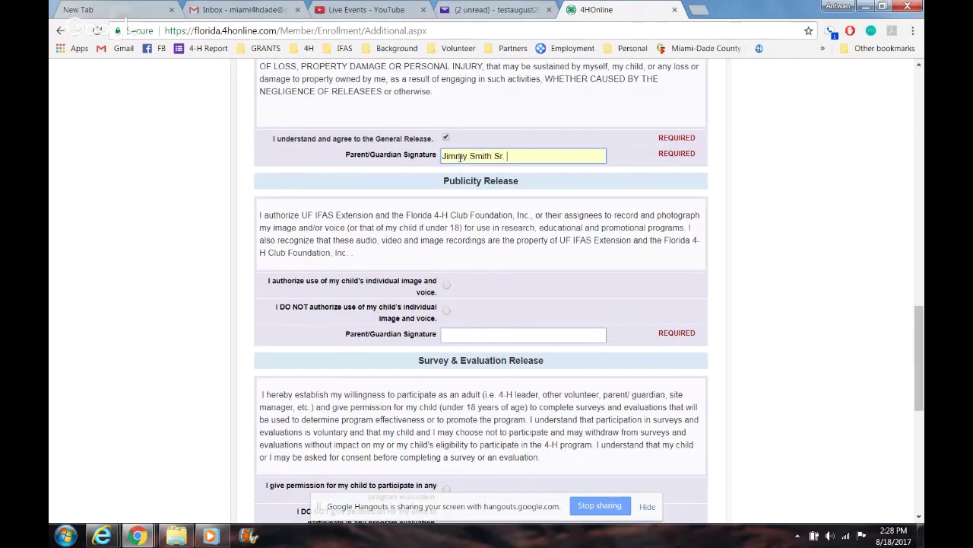
left_click(447, 289)
left_click(465, 338)
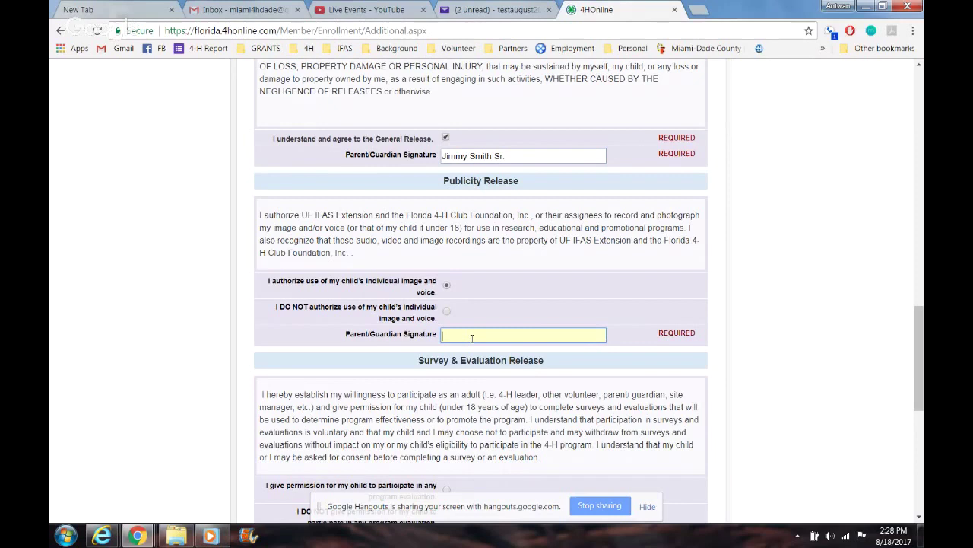
type("Jimmy Smith Sr")
Step: Grant permission for program evaluations and sign the survey release as parent
scroll(922, 290, "up", 2)
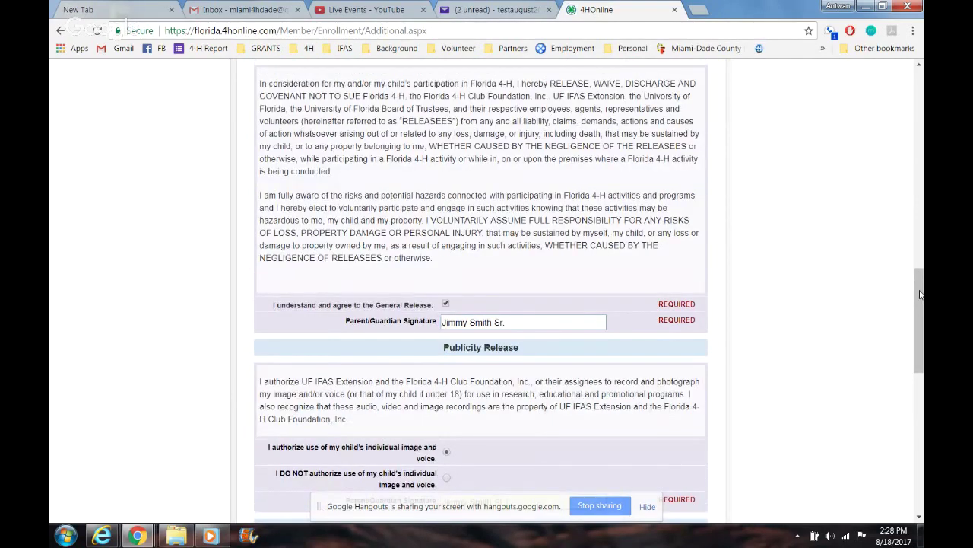
scroll(546, 147, "down", 7)
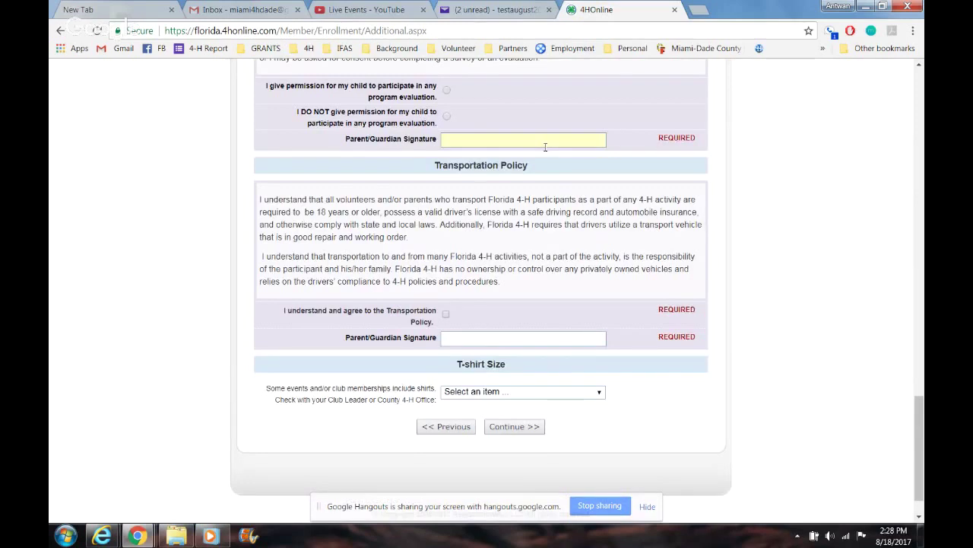
left_click(447, 90)
left_click(478, 140)
type("Jimmy S")
type("mith Sr.")
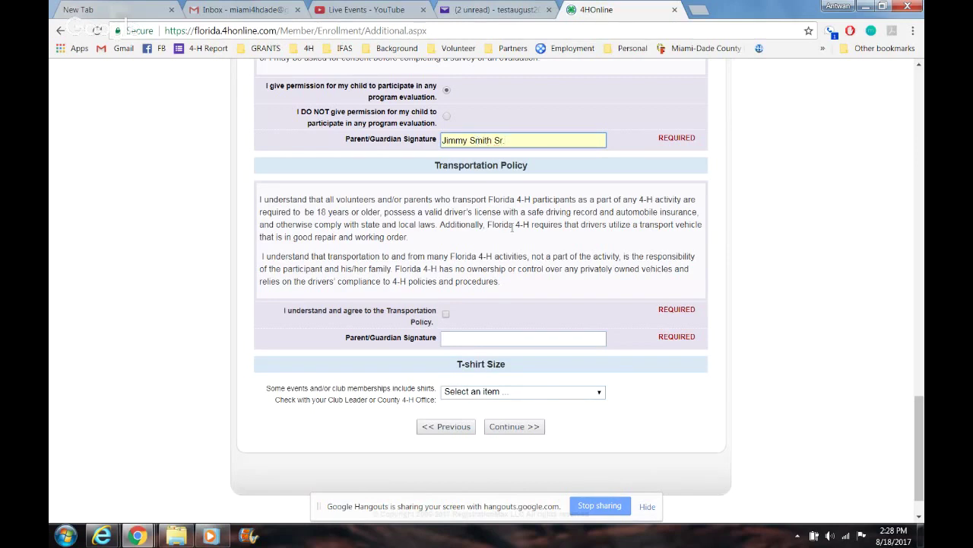
Step: Agree to the Transportation Policy with parent signature, pick a Youth Medium T-shirt, and continue
left_click(446, 314)
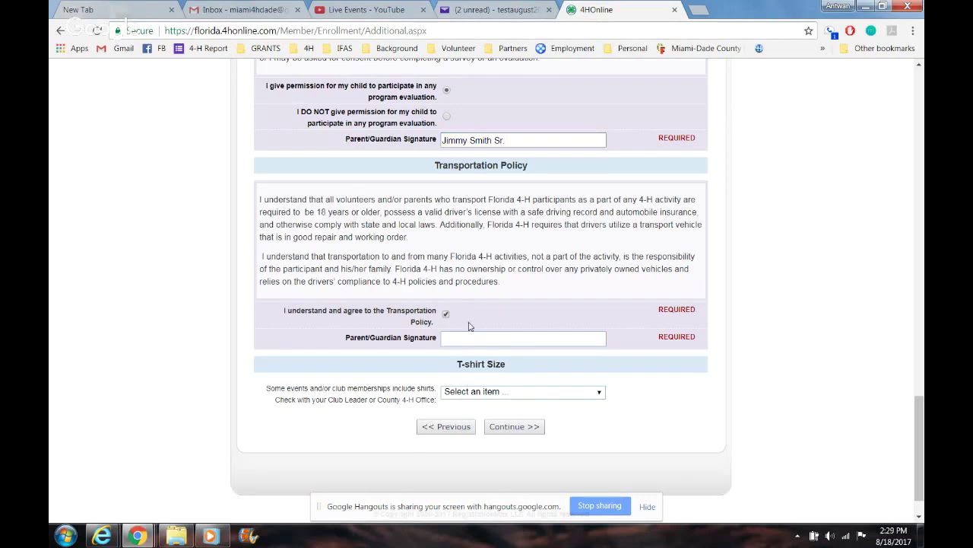
left_click(488, 340)
type("Jimmy Smith S")
type("t. ")
type(".")
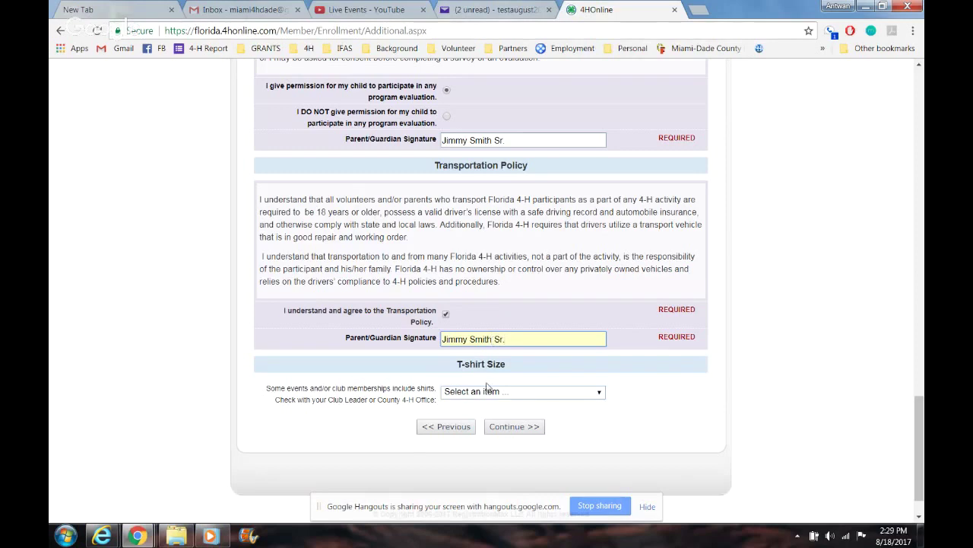
left_click(489, 392)
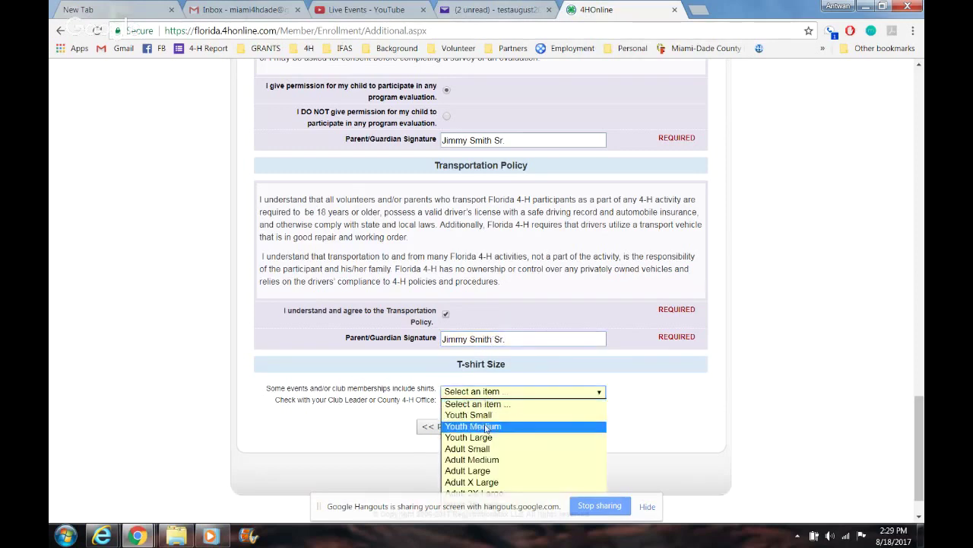
left_click(487, 427)
left_click(504, 427)
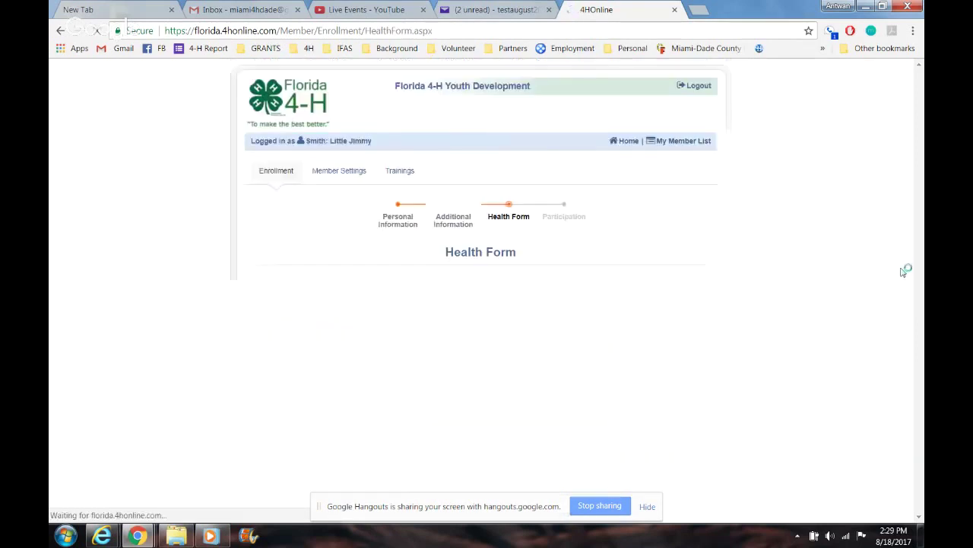
Step: Mark Diabetes and Other Drug Allergies as health conditions
scroll(637, 243, "down", 2)
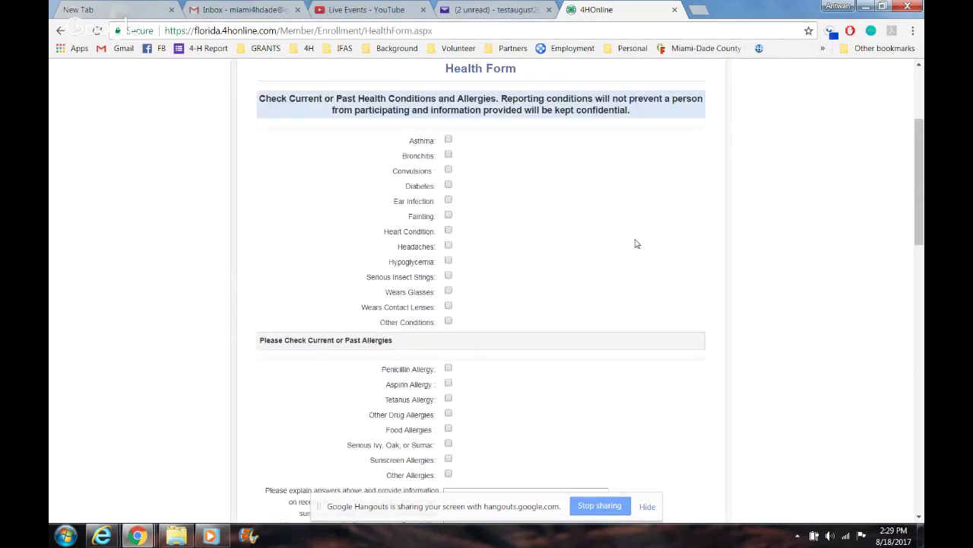
left_click(447, 184)
left_click(448, 412)
left_click_drag(922, 217, 922, 267)
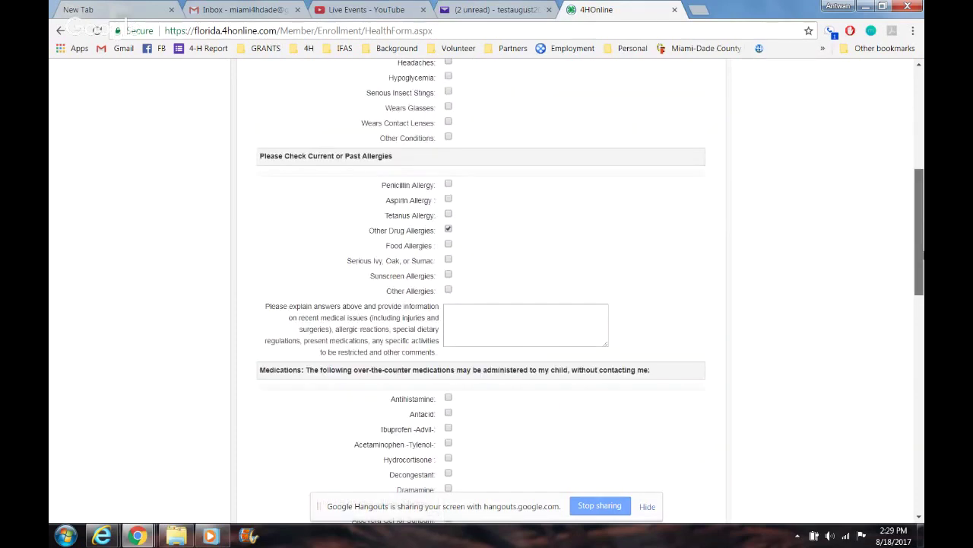
scroll(451, 296, "down", 2)
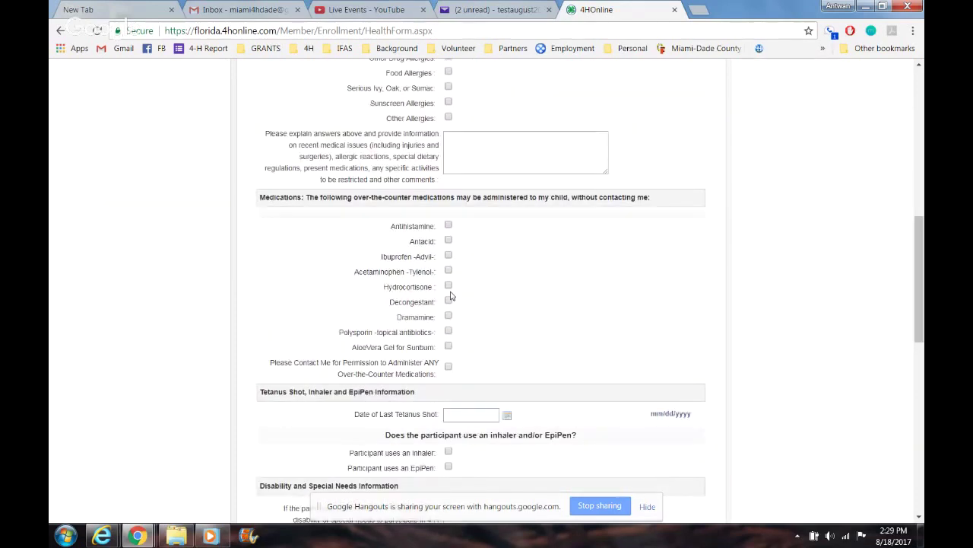
scroll(451, 295, "down", 4)
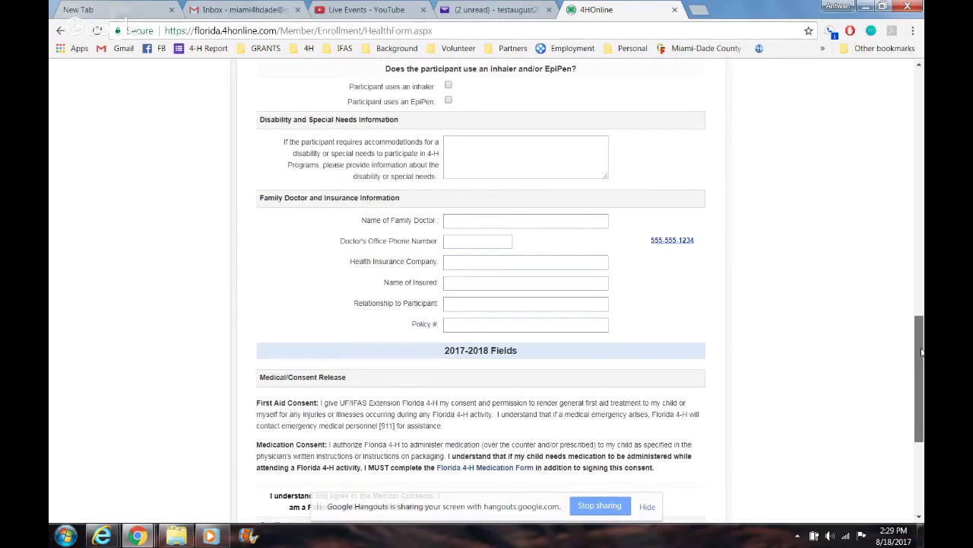
Step: Enter the family doctor's name and the health insurance company
left_click(525, 223)
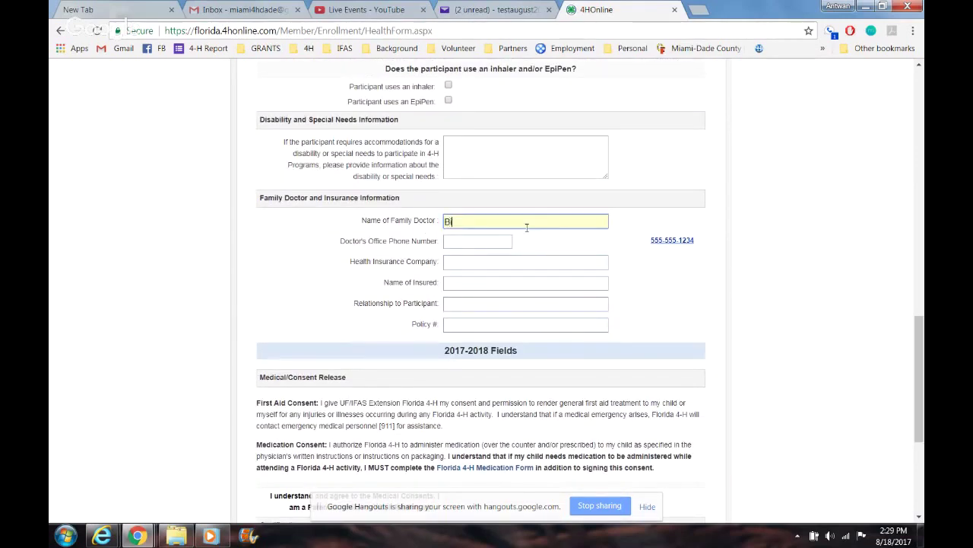
left_click(485, 264)
type("j3")
key("BackSpace")
key("BackSpace")
type("s335")
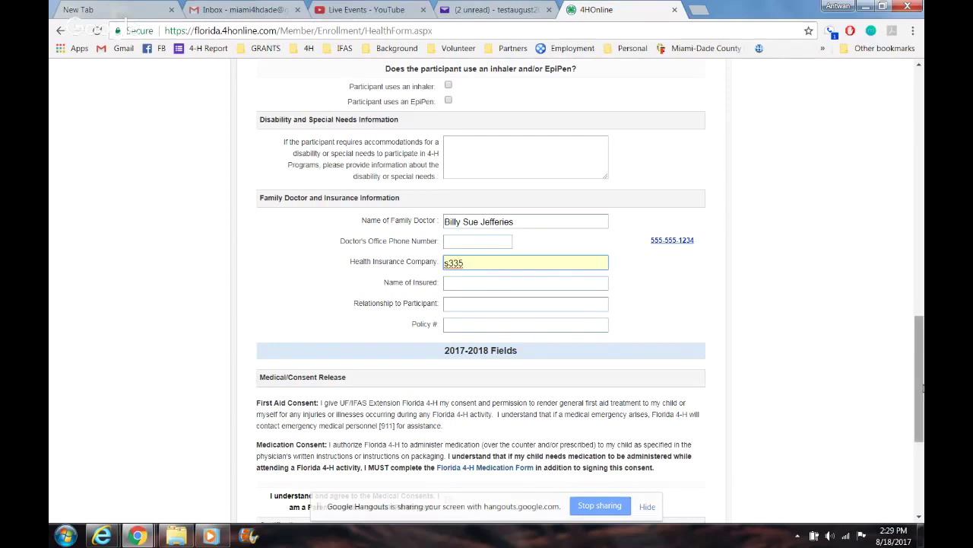
left_click_drag(922, 388, 922, 433)
Step: Agree to medical consents, certify, date 08/18/2017, add the parent signature, and continue
left_click(449, 300)
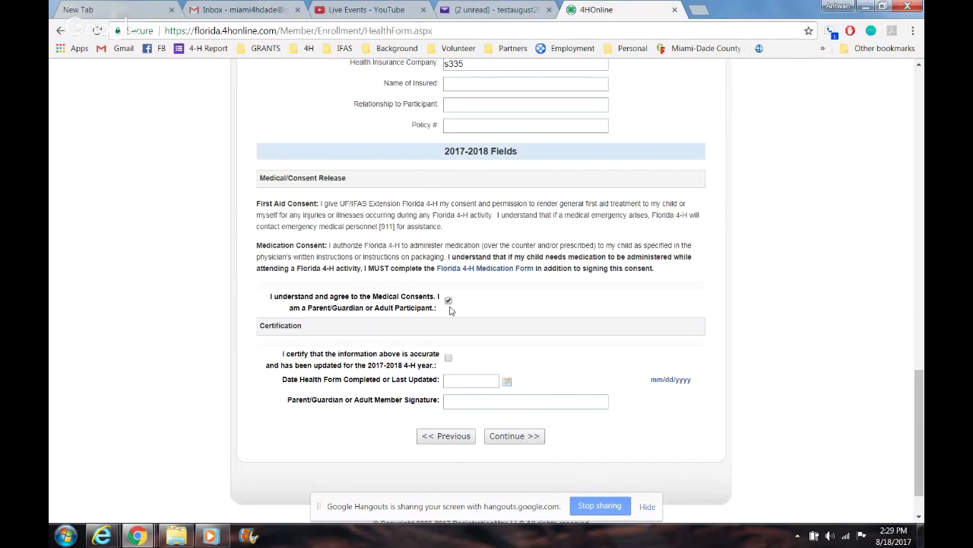
left_click(448, 357)
left_click(472, 381)
left_click(554, 469)
left_click(486, 400)
type("JIm")
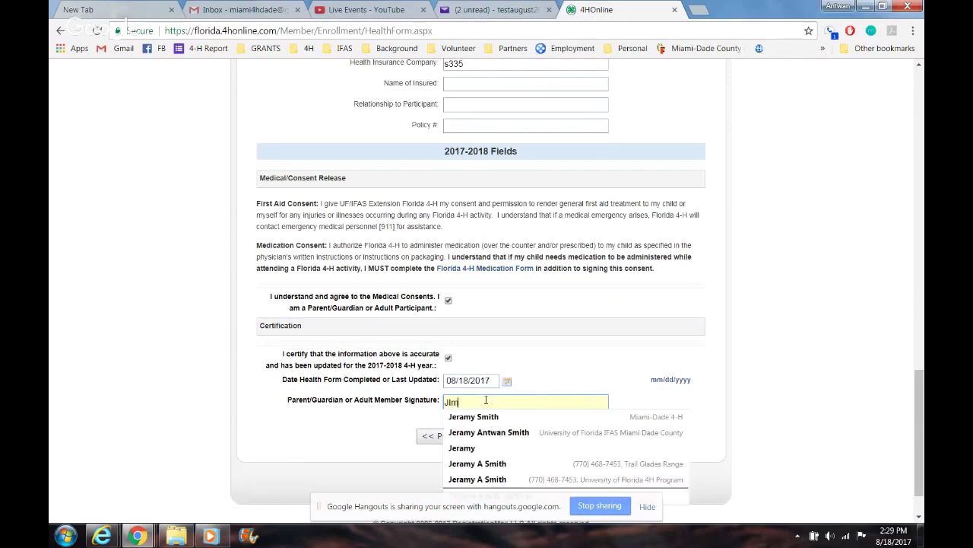
type("my Smith Sr.")
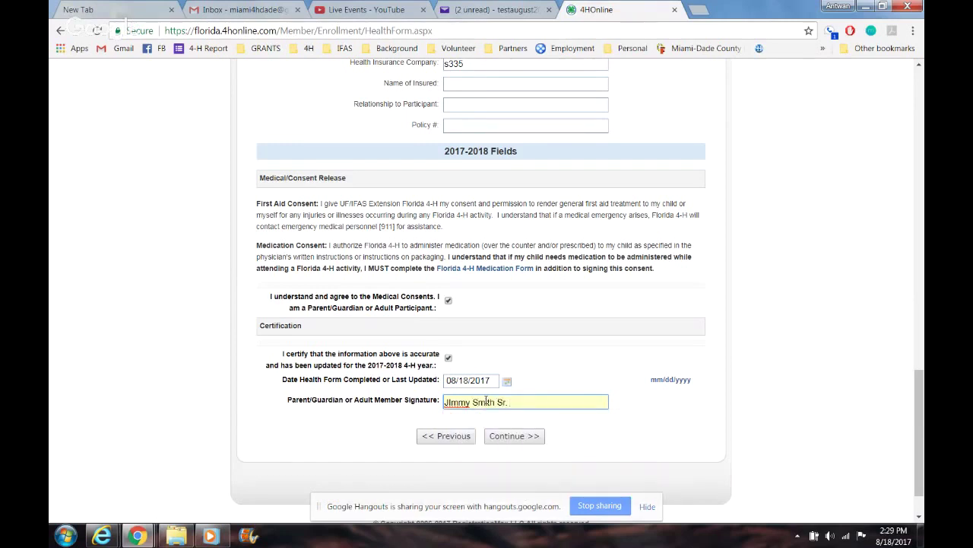
left_click(513, 438)
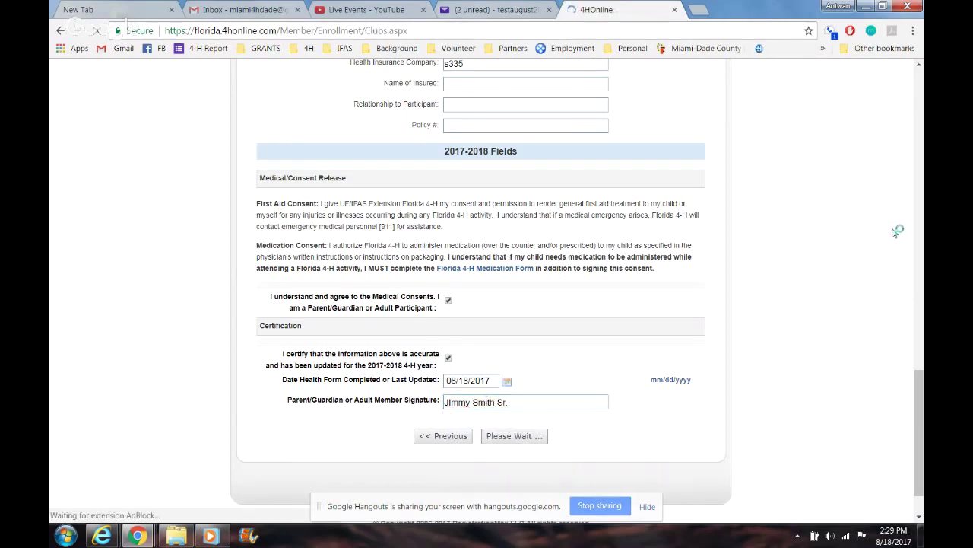
Step: Add Homestead 4-H Club with volunteer type Club President, then continue to Projects
scroll(905, 274, "down", 5)
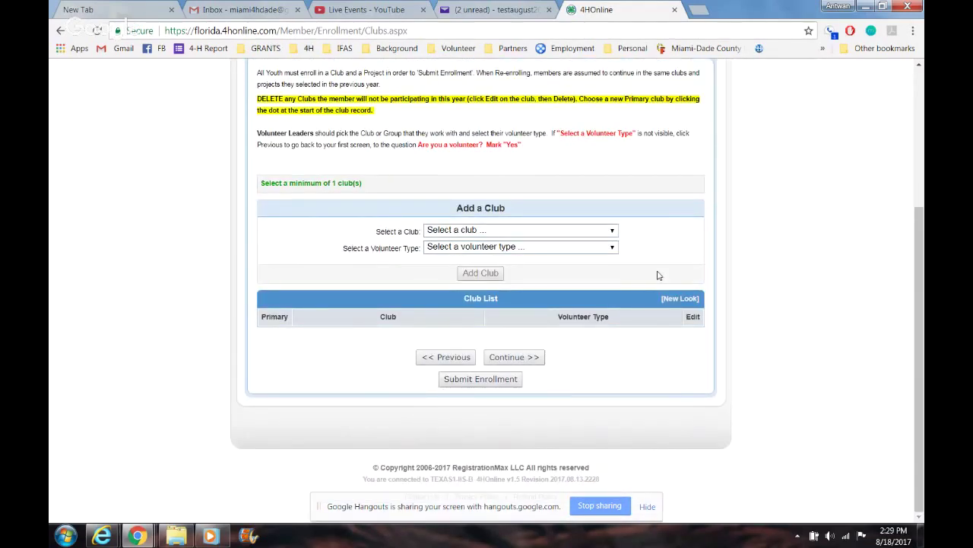
left_click(543, 231)
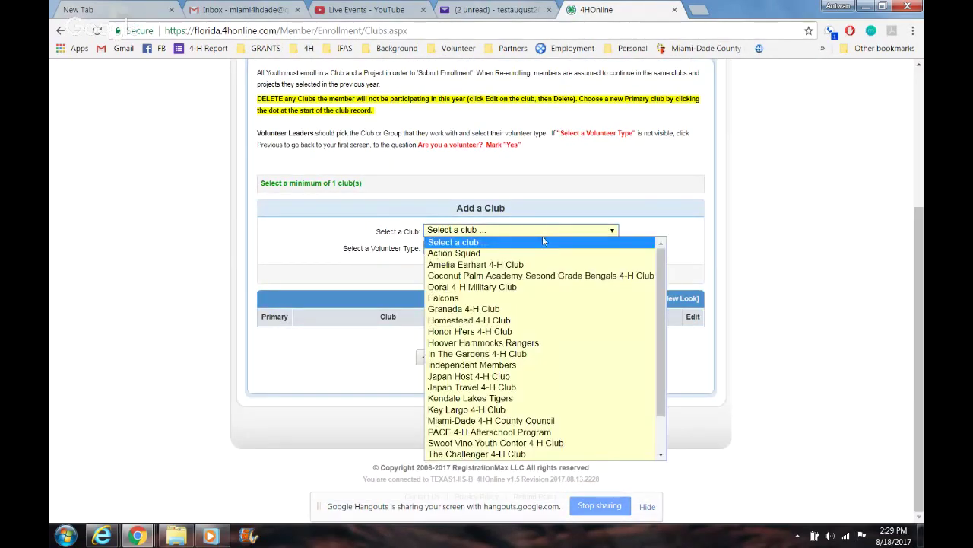
left_click(534, 321)
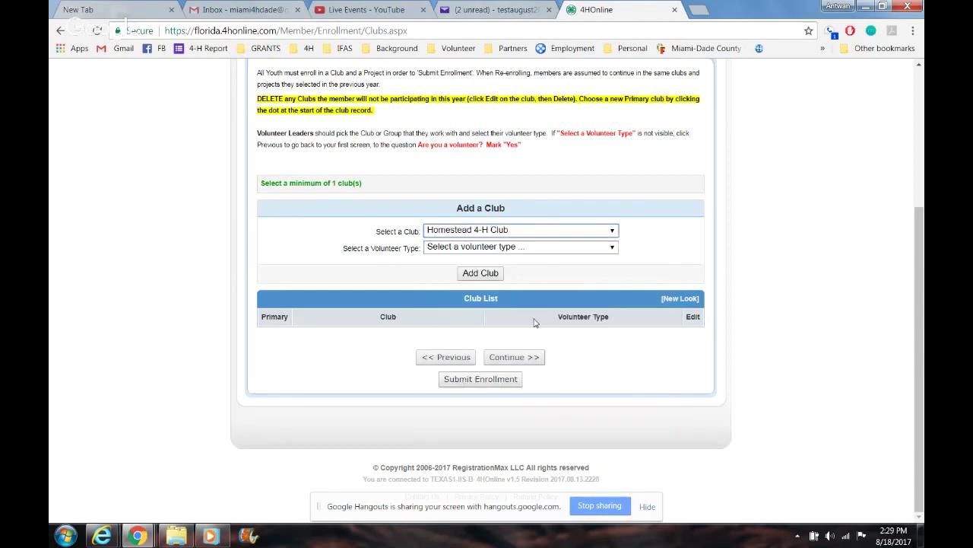
left_click(534, 249)
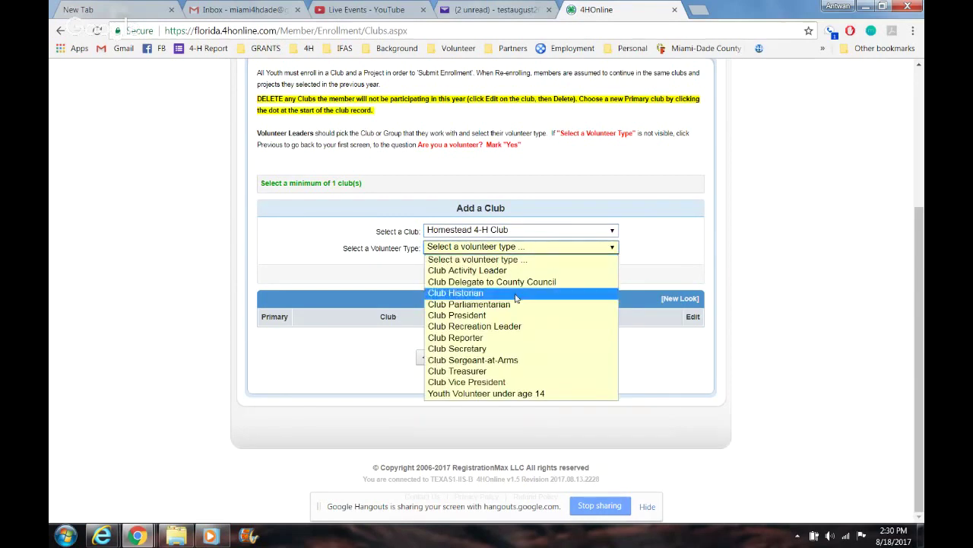
left_click(484, 316)
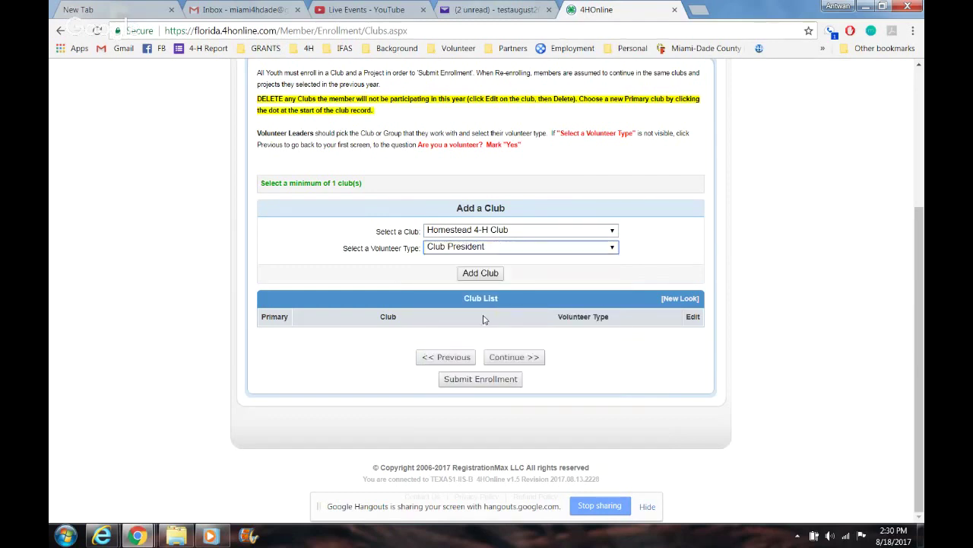
left_click(492, 275)
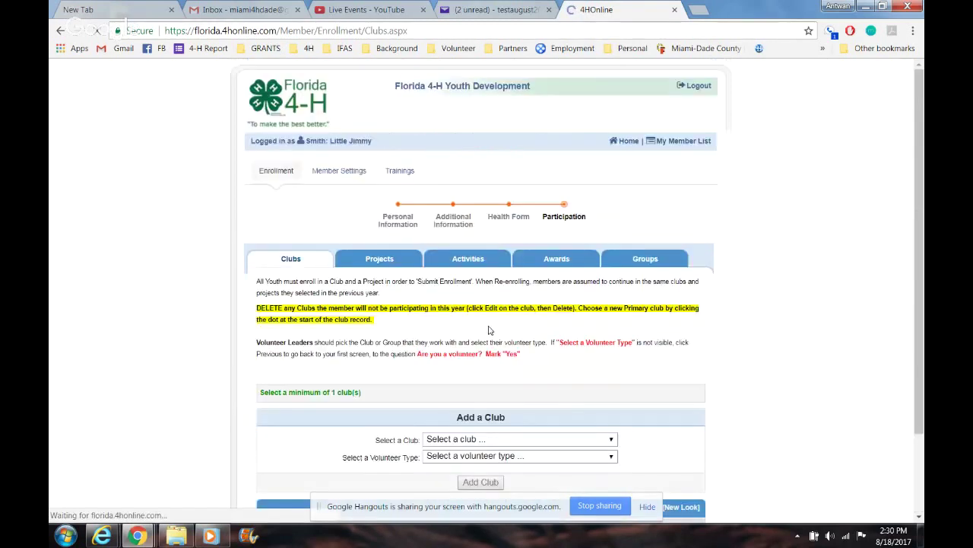
left_click_drag(919, 207, 920, 312)
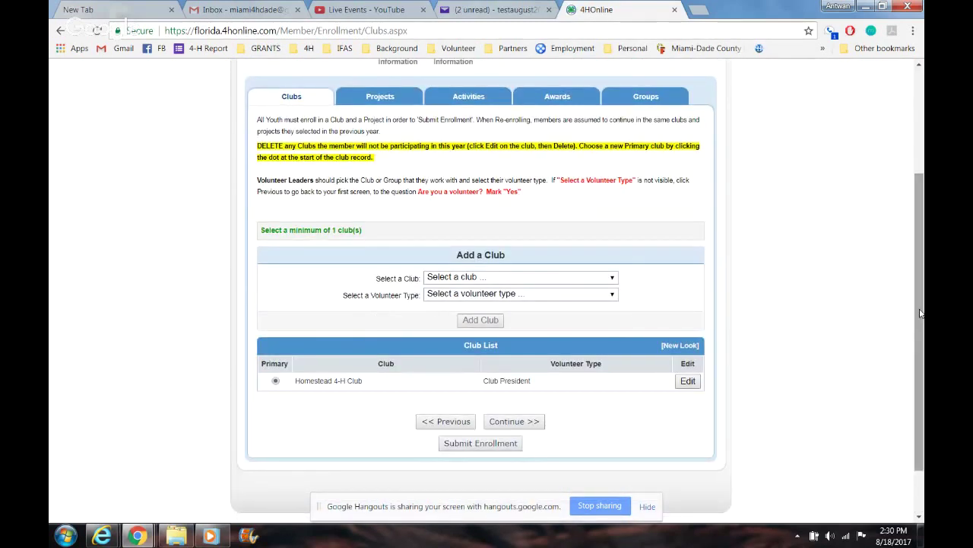
left_click(535, 422)
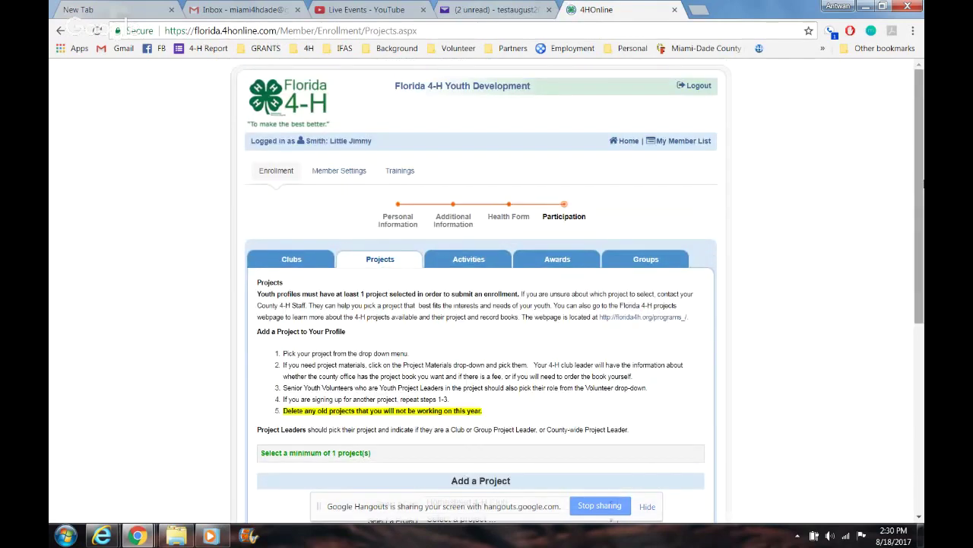
Step: Select the 4-H CLOVERBUDS project and dismiss the minimum-project warning from an early Continue
left_click_drag(919, 182, 913, 324)
left_click(591, 272)
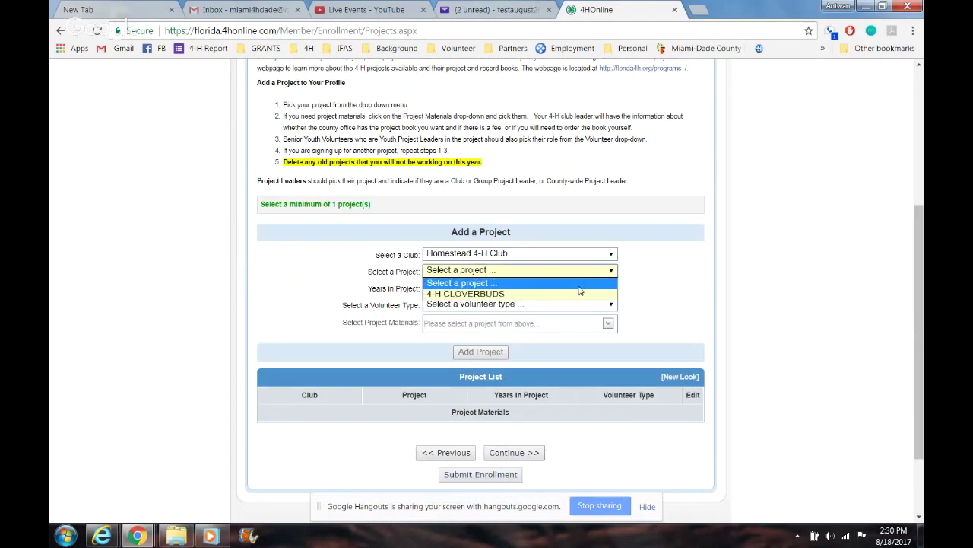
left_click(543, 282)
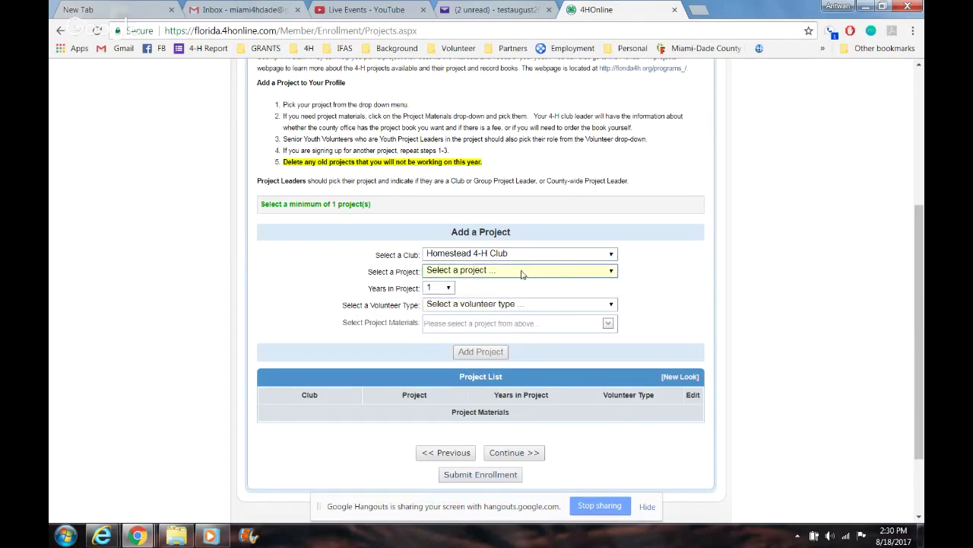
left_click(524, 272)
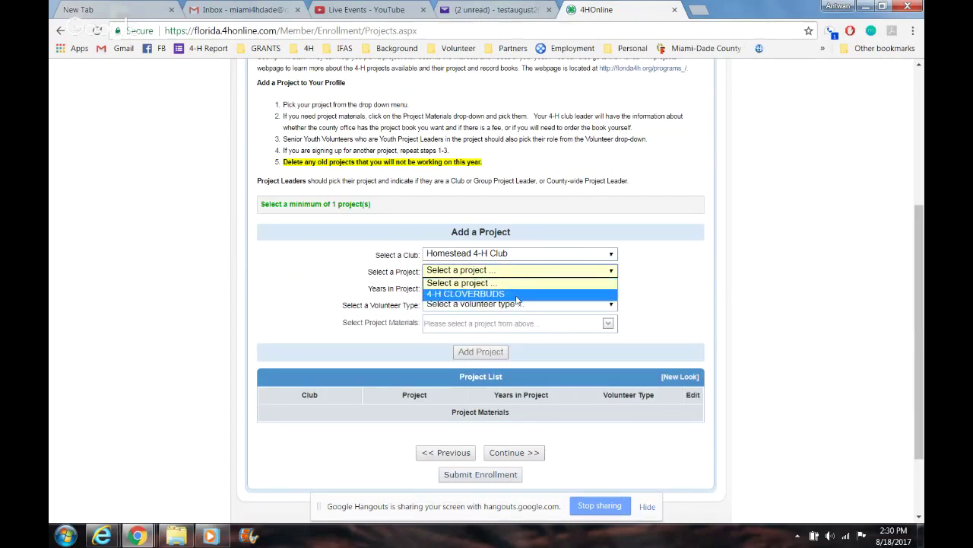
left_click(516, 295)
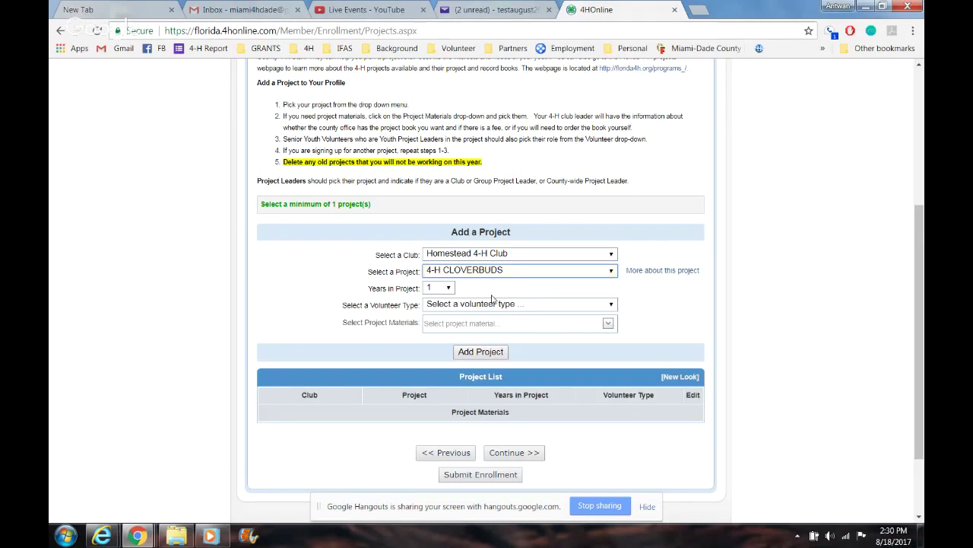
left_click(497, 304)
left_click(498, 291)
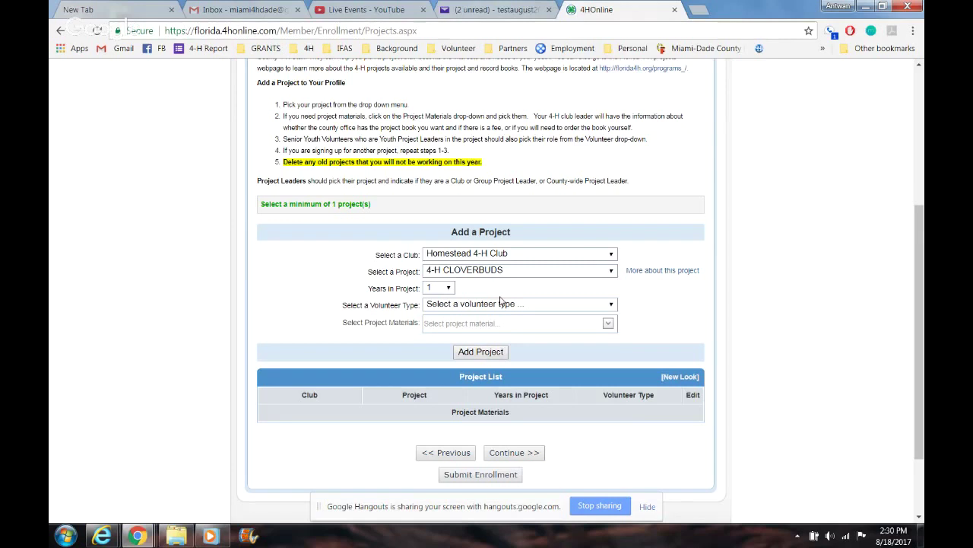
left_click(452, 305)
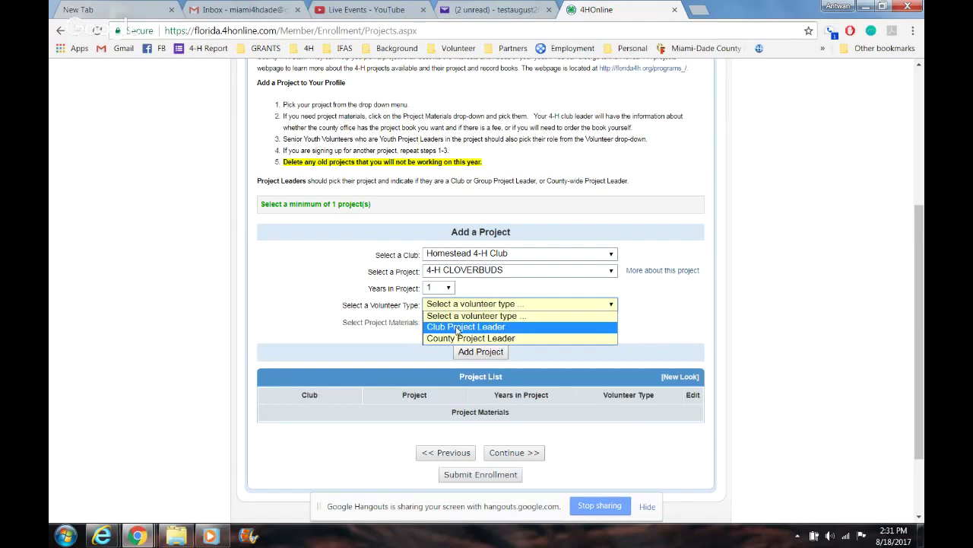
left_click(322, 311)
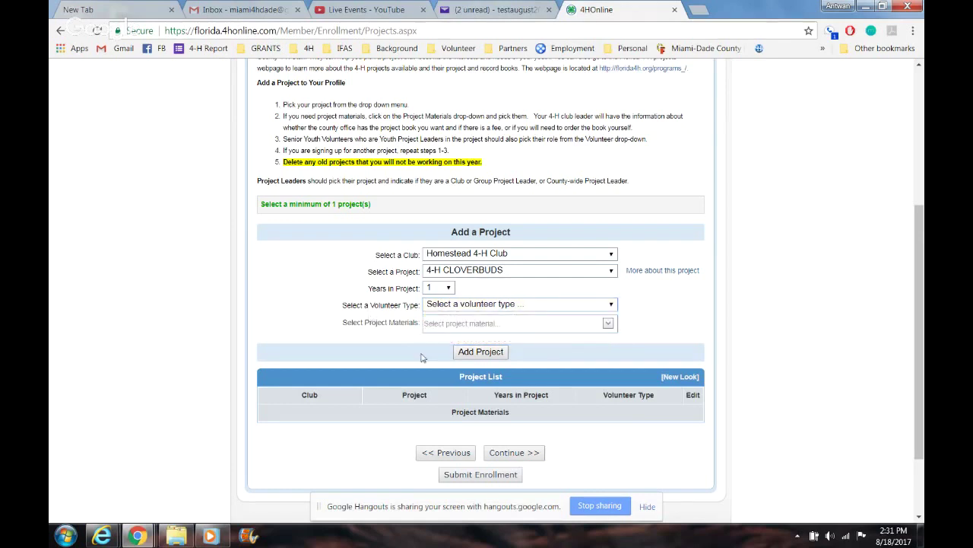
left_click(514, 453)
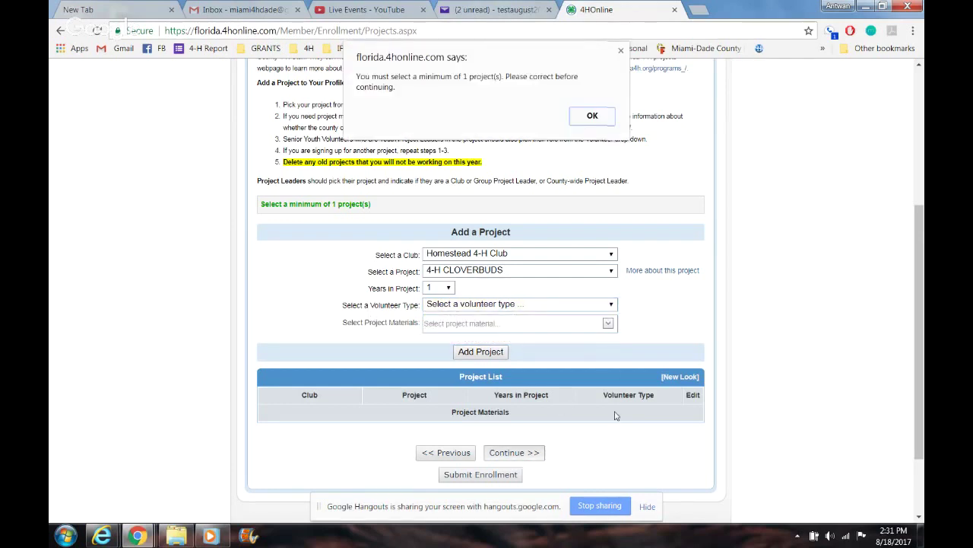
left_click(589, 114)
Step: Add 4-H CLOVERBUDS to the project list with Club Project Leader as volunteer type
left_click(513, 305)
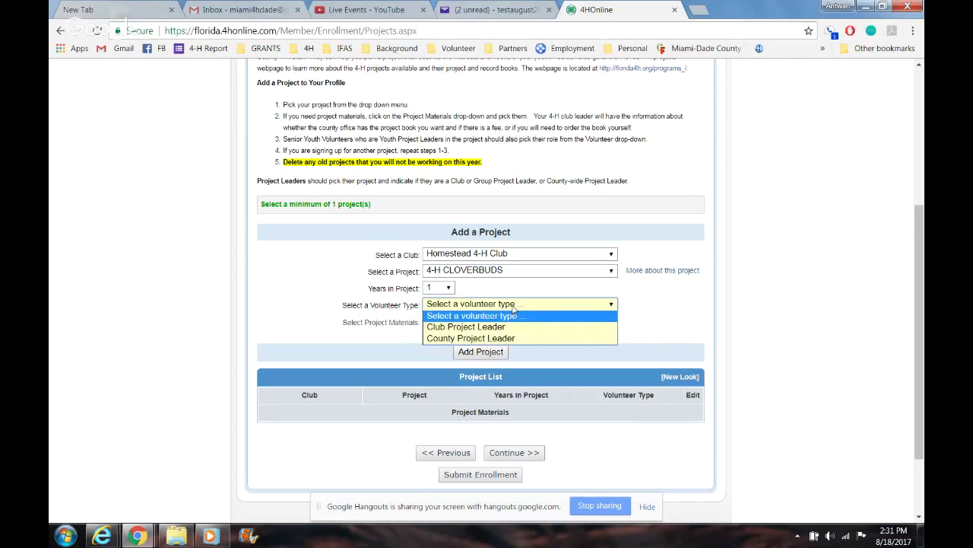
left_click(507, 327)
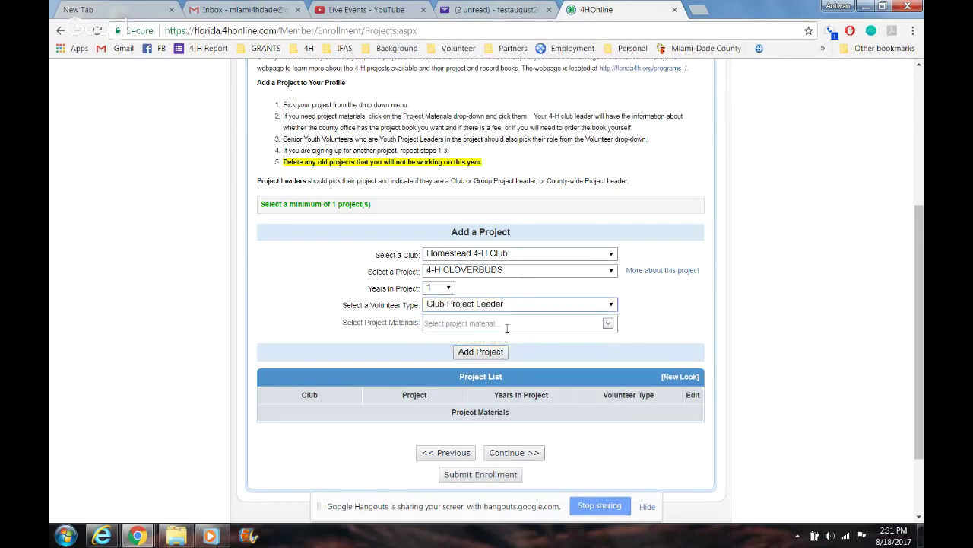
left_click(491, 353)
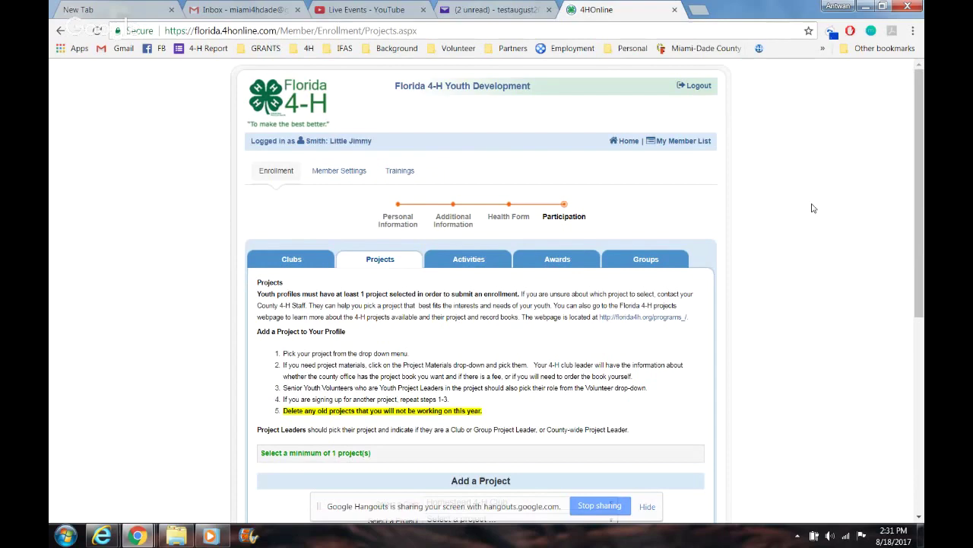
scroll(812, 208, "down", 4)
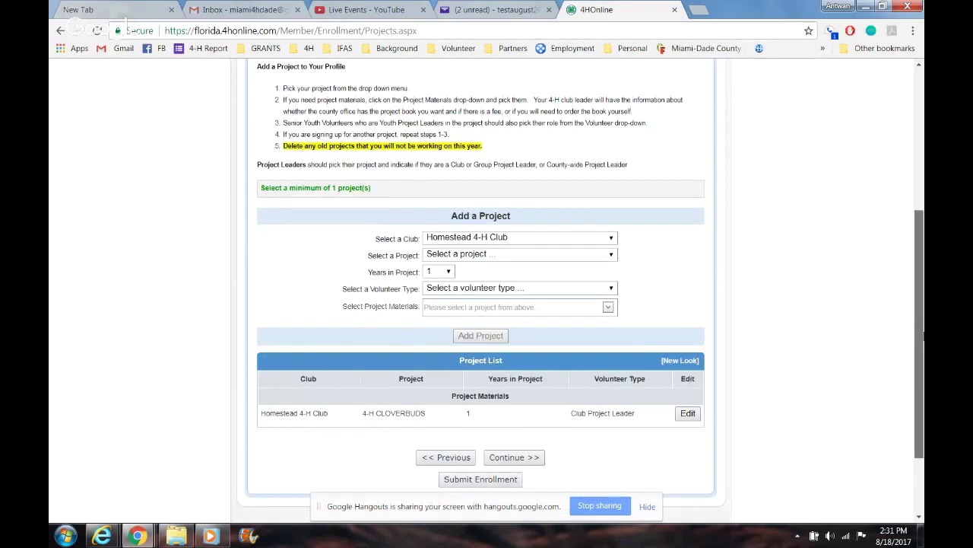
mouse_move(924, 333)
left_mouse_down()
mouse_move(923, 344)
mouse_move(923, 241)
mouse_move(923, 331)
left_mouse_up()
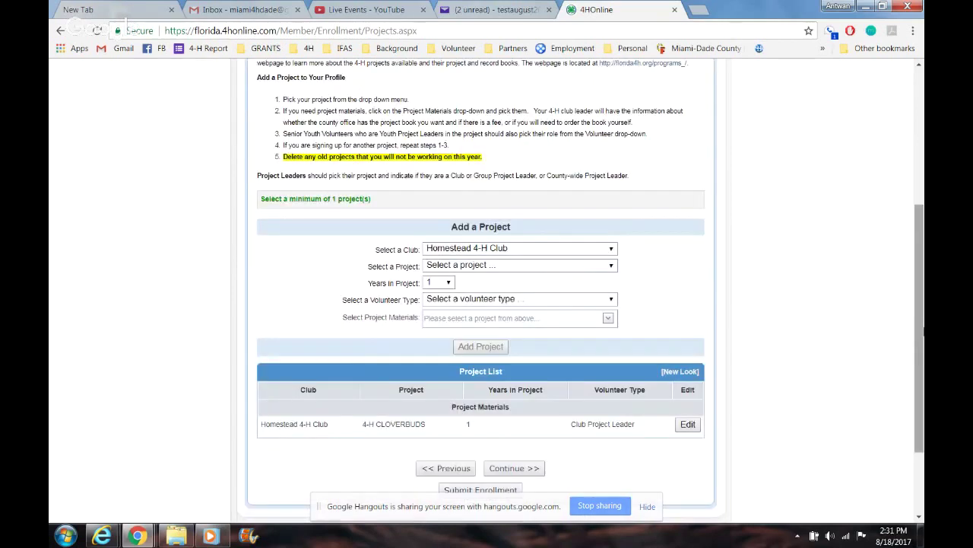
Step: Reselect 4-H CLOVERBUDS as Club Project Leader and continue to Activities
left_click(518, 265)
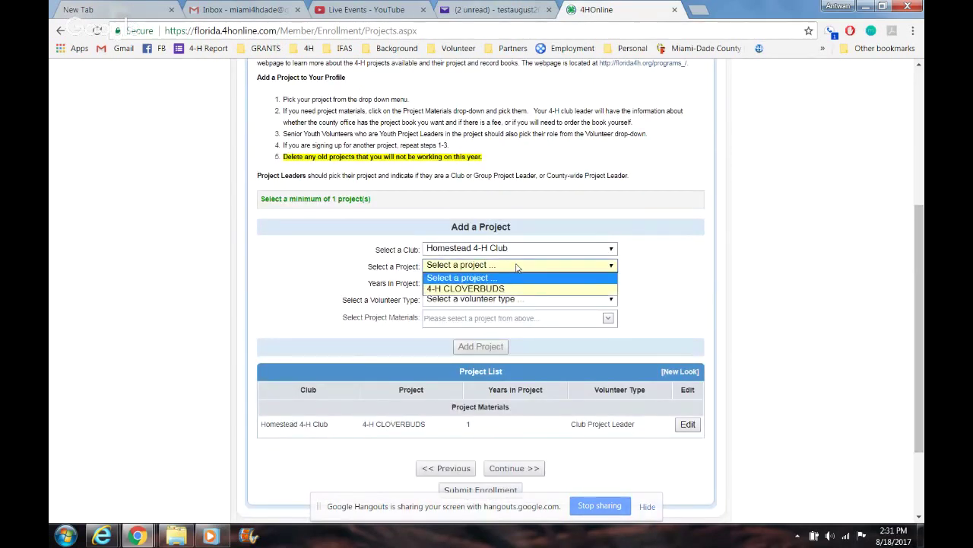
left_click(502, 282)
left_click(496, 301)
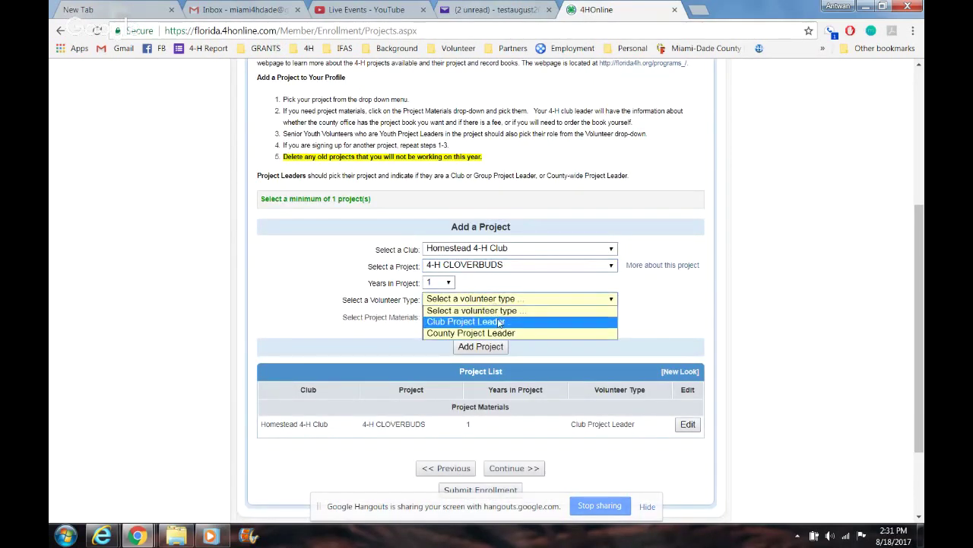
left_click(498, 318)
left_click(500, 471)
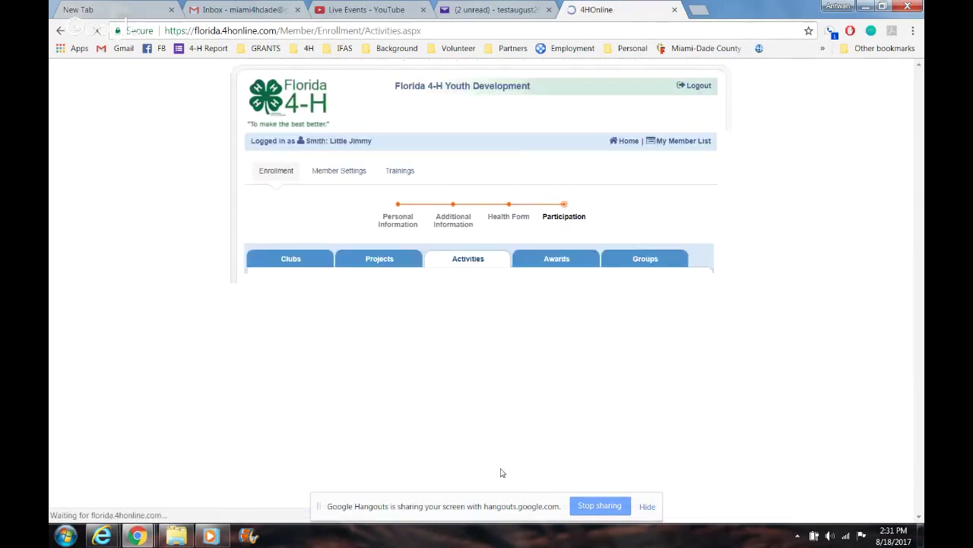
Step: Skip the Activities and Awards steps without adding anything
left_click_drag(920, 232, 923, 354)
left_click(506, 375)
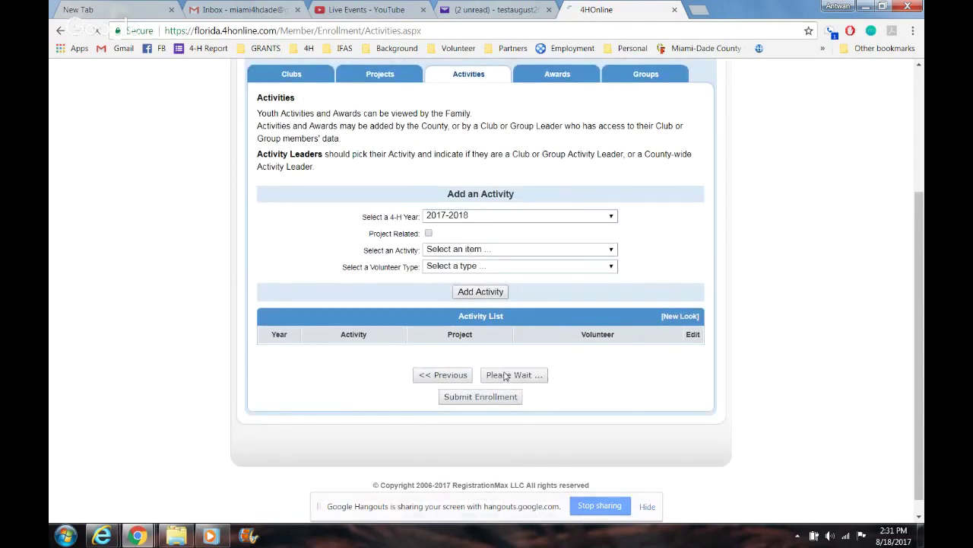
left_click_drag(922, 239, 923, 327)
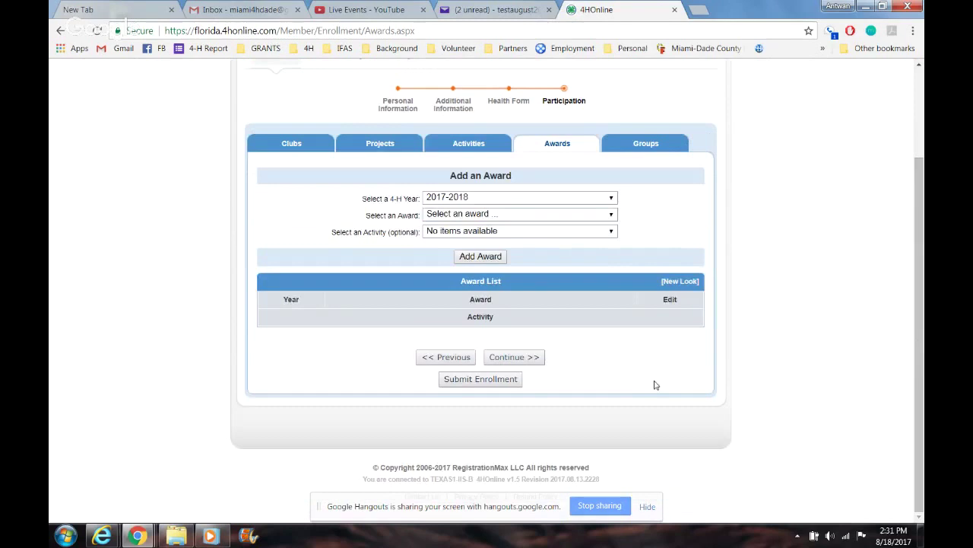
left_click(526, 359)
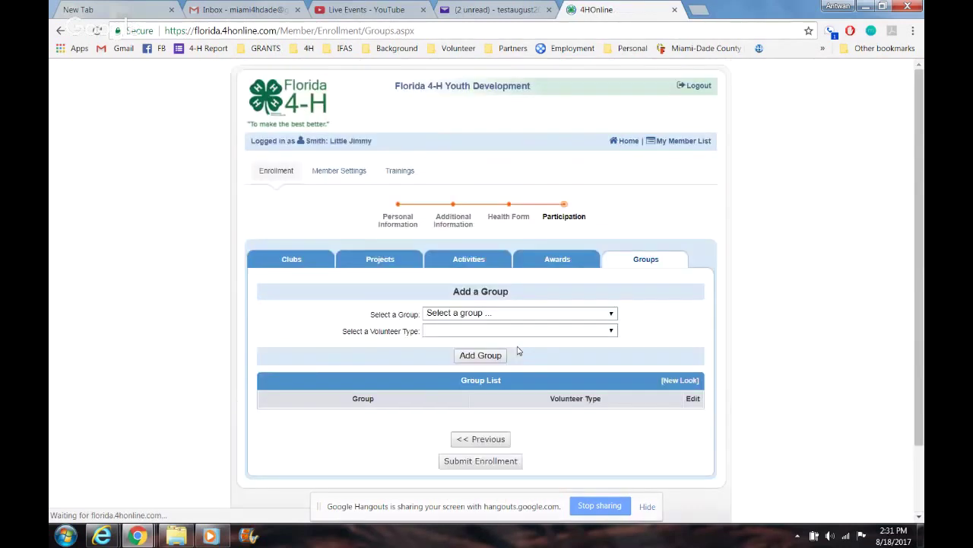
Step: Leave the group unselected and submit the youth enrollment
left_click(502, 320)
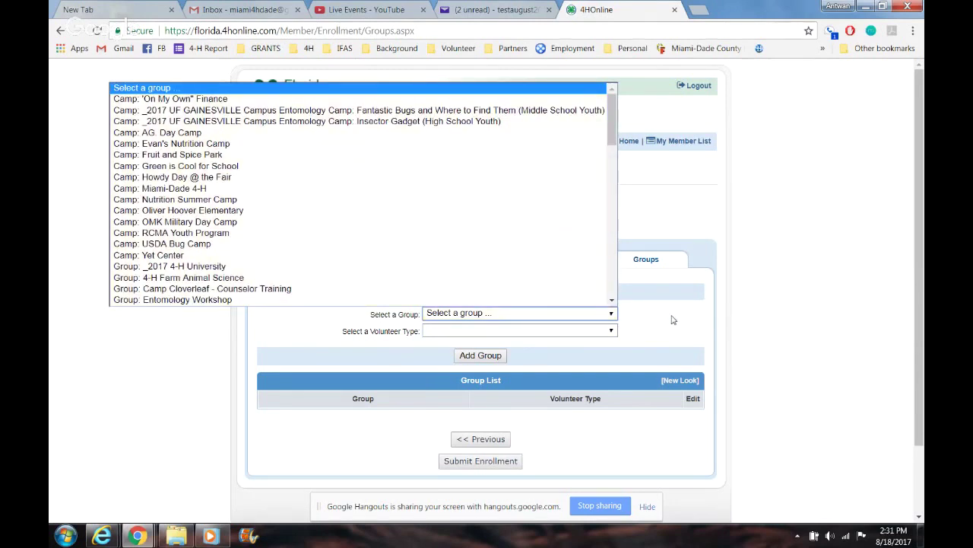
left_click(808, 283)
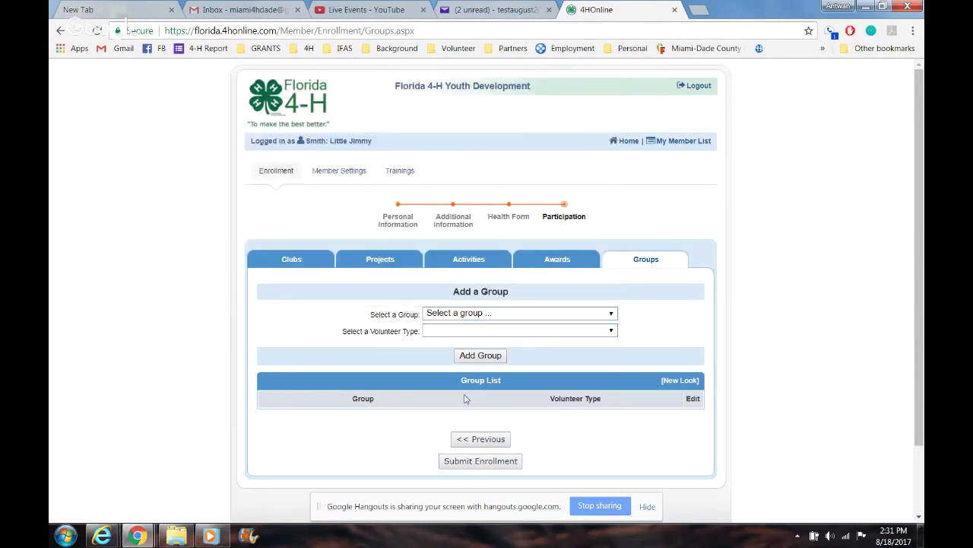
left_click(476, 467)
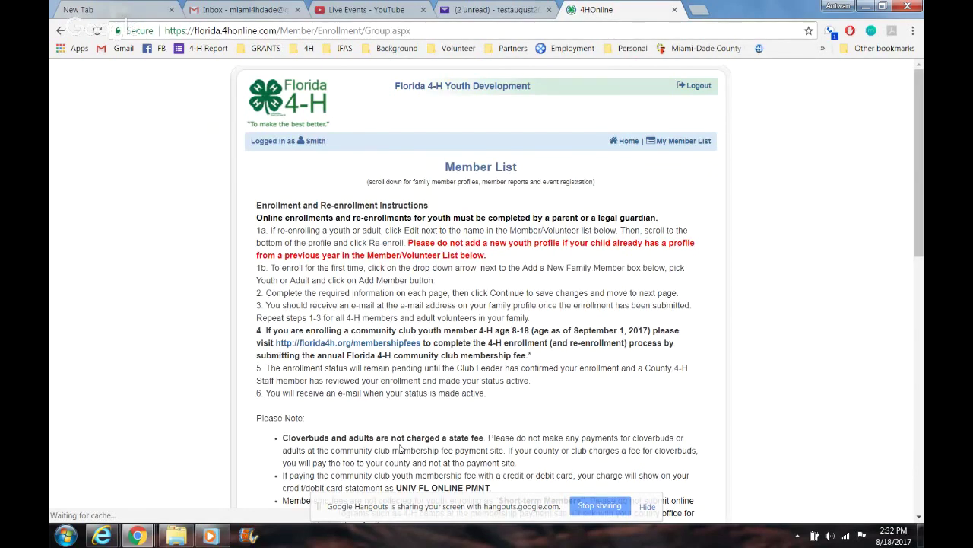
Step: Scroll the Member List to check the new enrollment shows Pending, then scroll back up
scroll(401, 450, "down", 3)
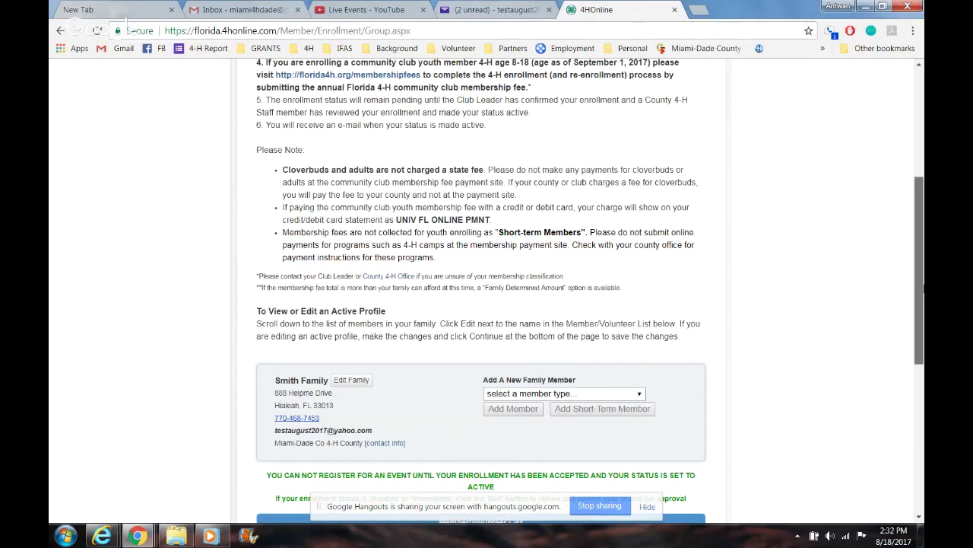
scroll(481, 304, "down", 2)
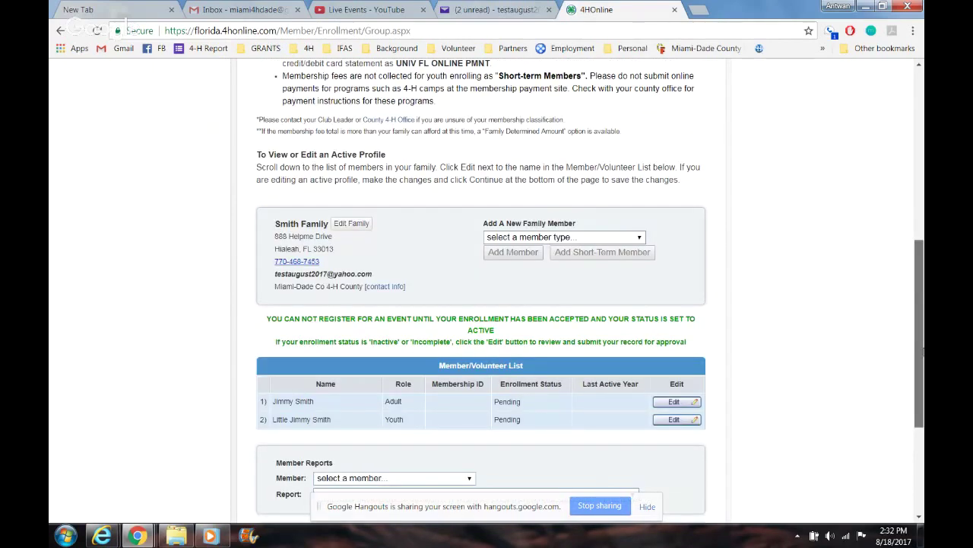
left_click_drag(923, 352, 923, 359)
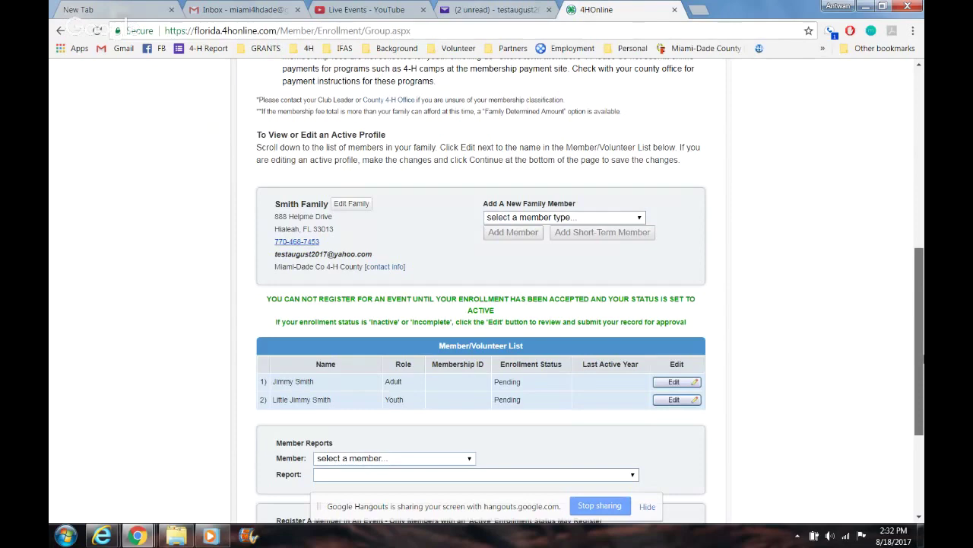
left_click_drag(923, 361, 922, 281)
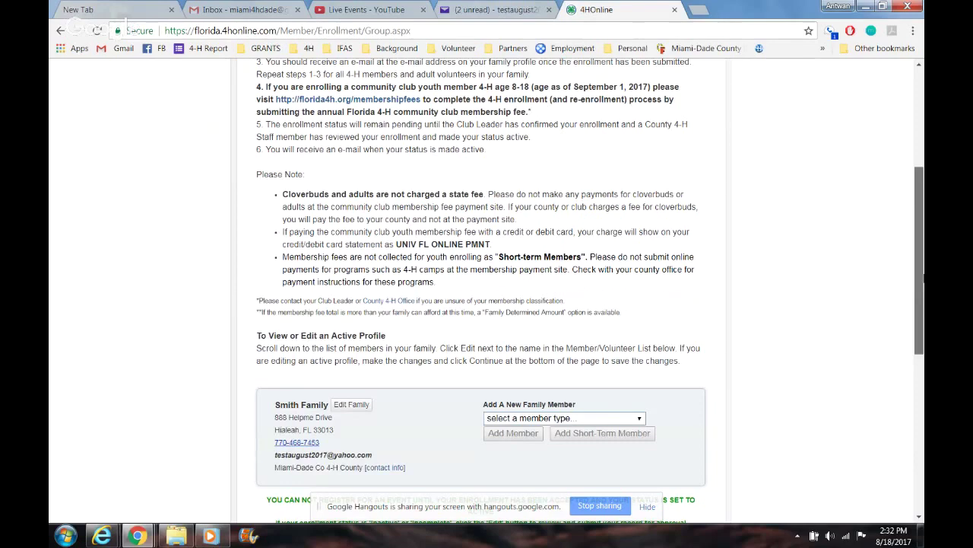
left_click_drag(922, 281, 923, 209)
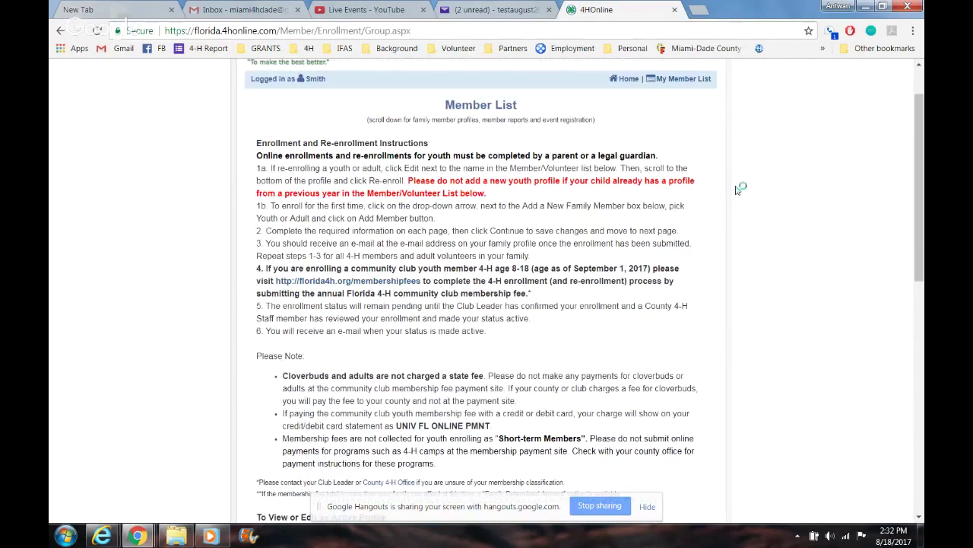
Step: Open the florida4h.org Membership Fees page and read the $20.00 annual fee payment steps
left_click(358, 282)
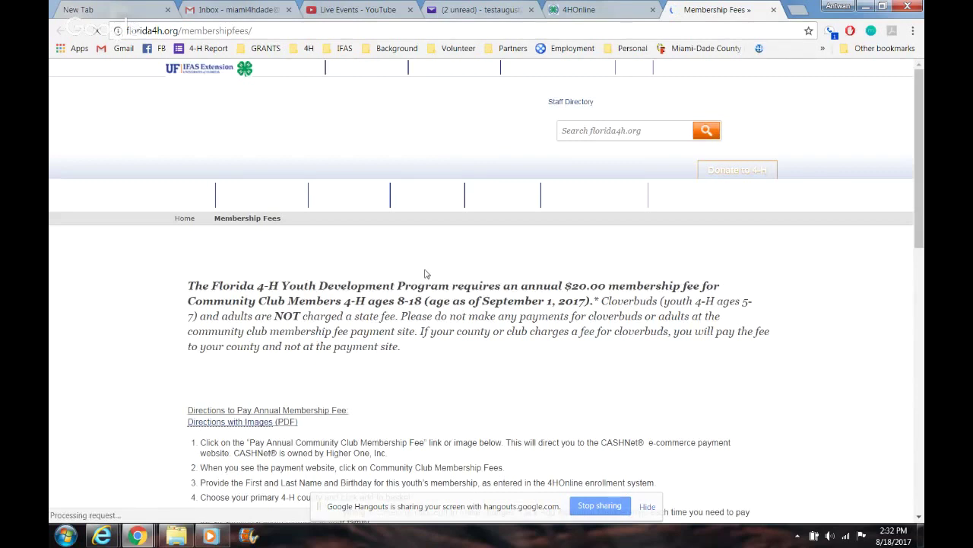
left_click_drag(921, 128, 922, 166)
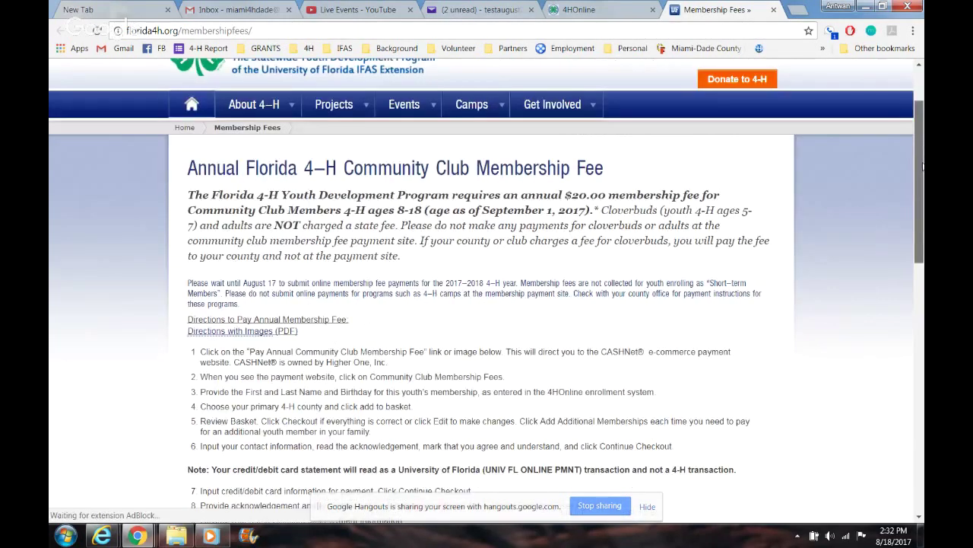
mouse_move(923, 165)
left_mouse_down()
mouse_move(924, 348)
mouse_move(923, 182)
left_mouse_up()
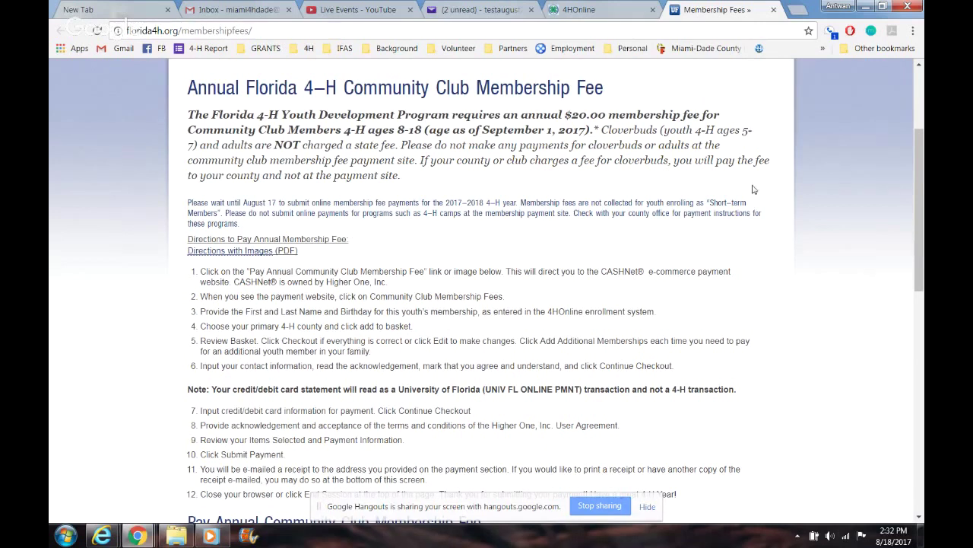
left_click_drag(924, 212, 917, 187)
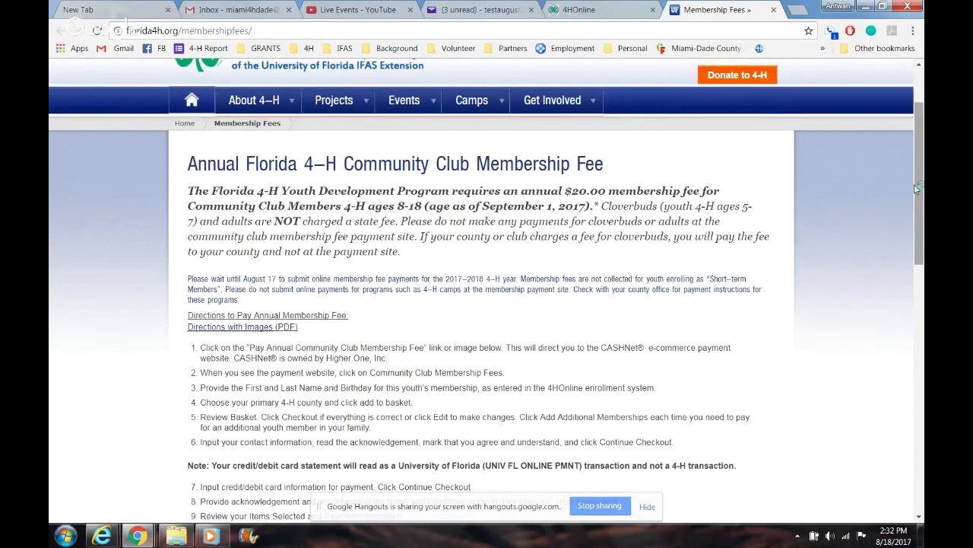
left_click(356, 10)
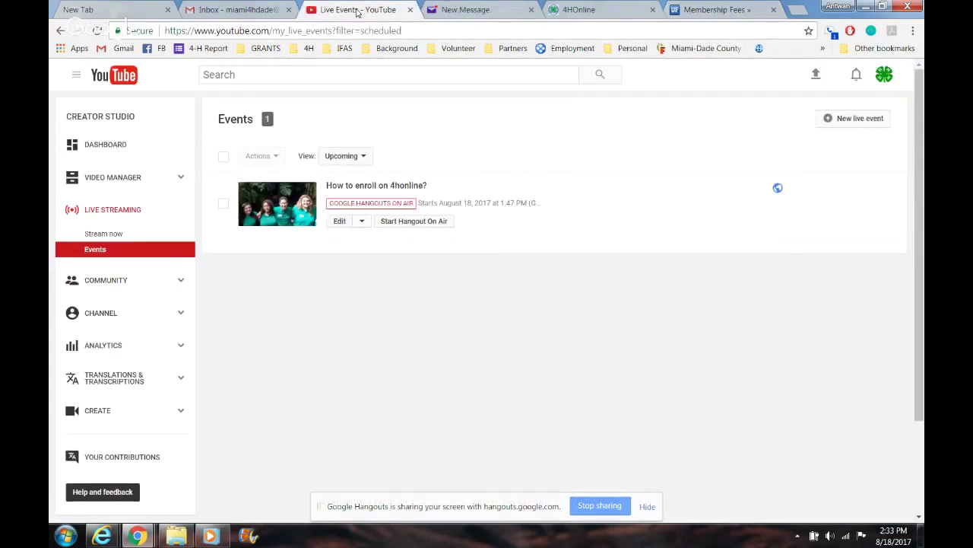
Step: Bring the Hangouts broadcast window forward and stop the desktop screen share
mouse_move(147, 535)
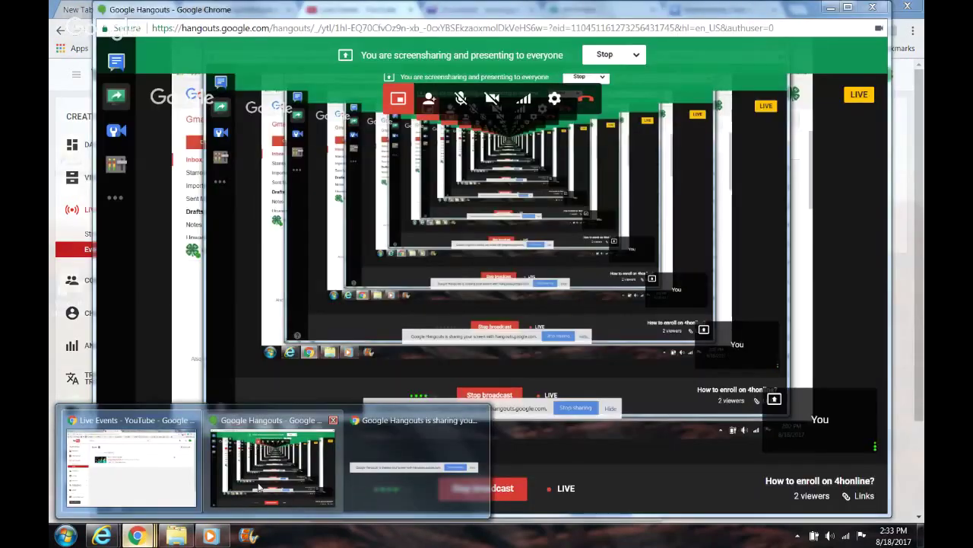
left_click(264, 476)
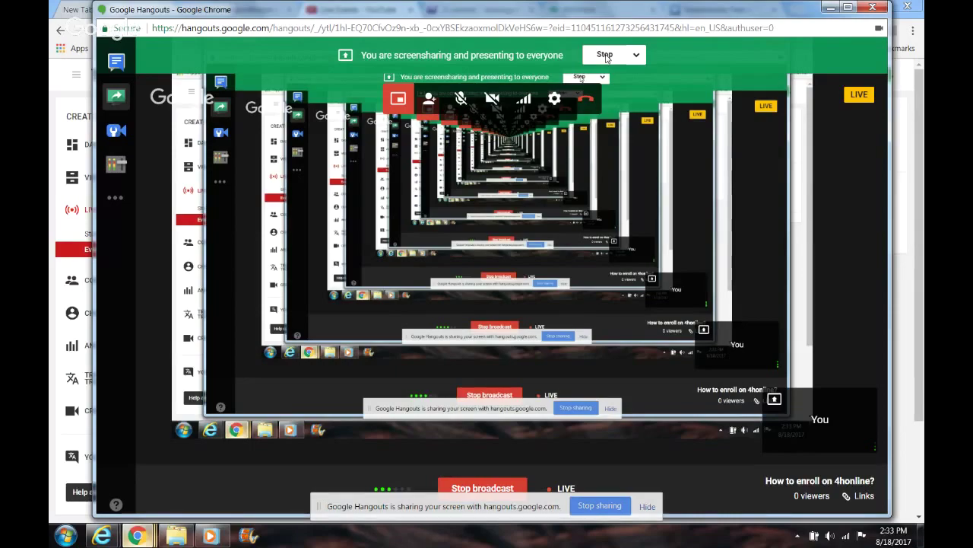
left_click(605, 55)
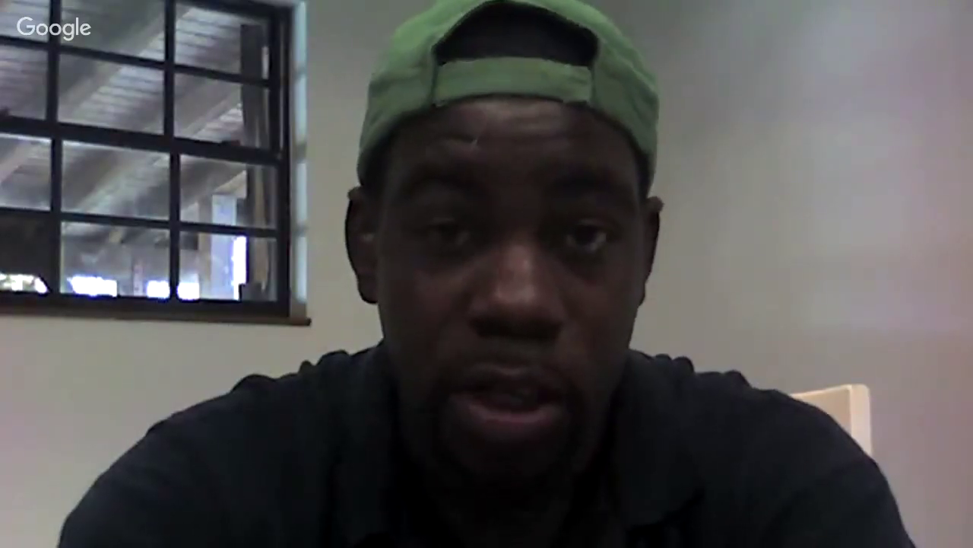